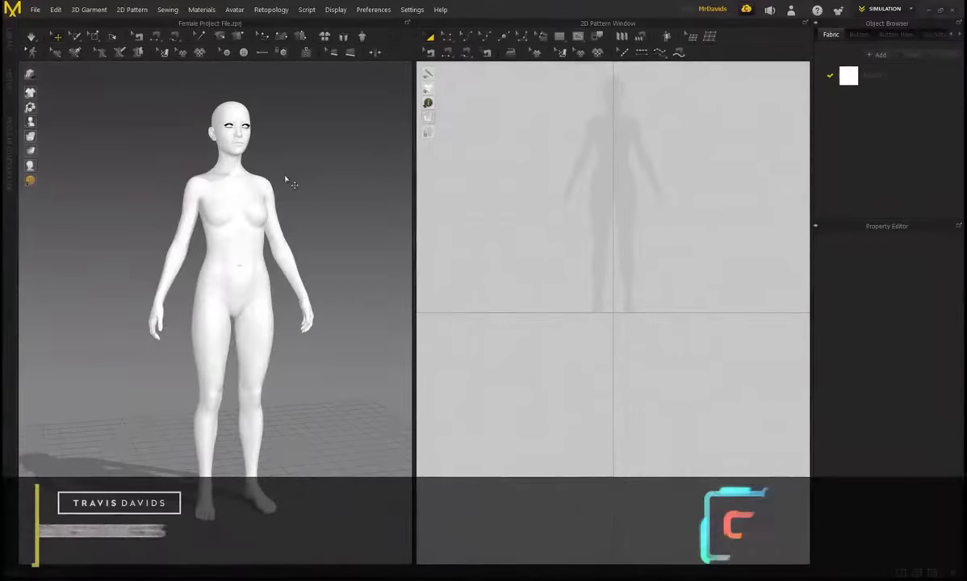
left_click(373, 10)
mouse_move(378, 23)
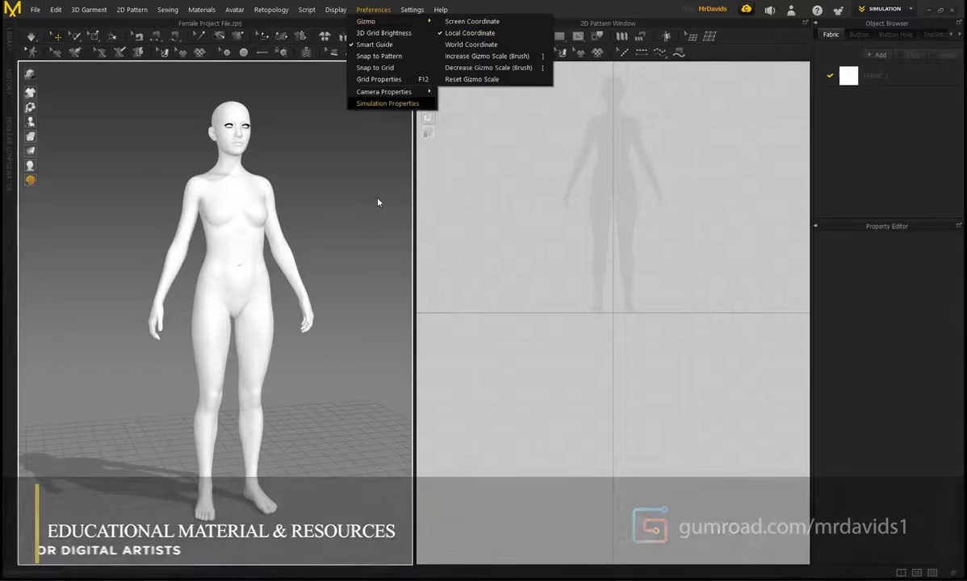
left_click(353, 213)
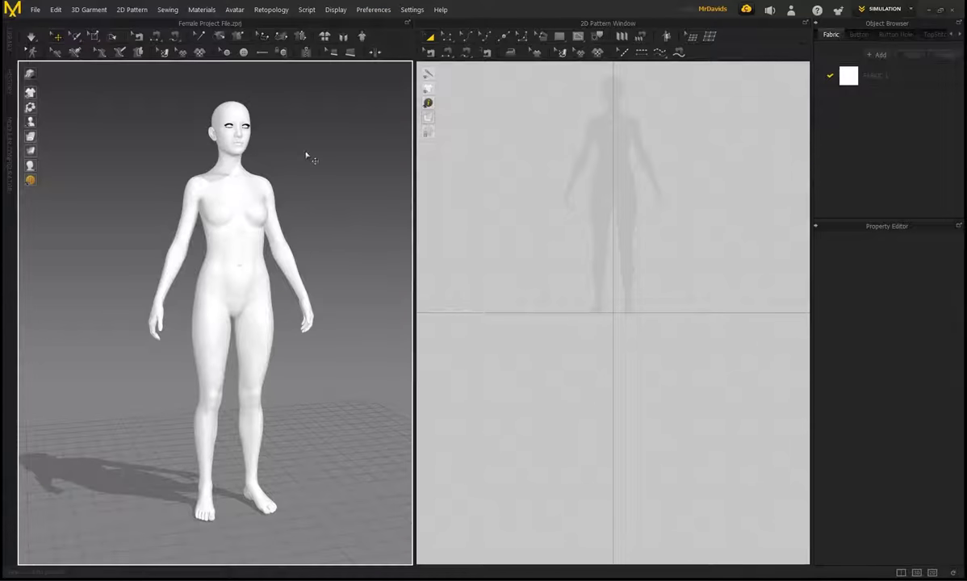
right_click_drag(306, 156, 234, 160)
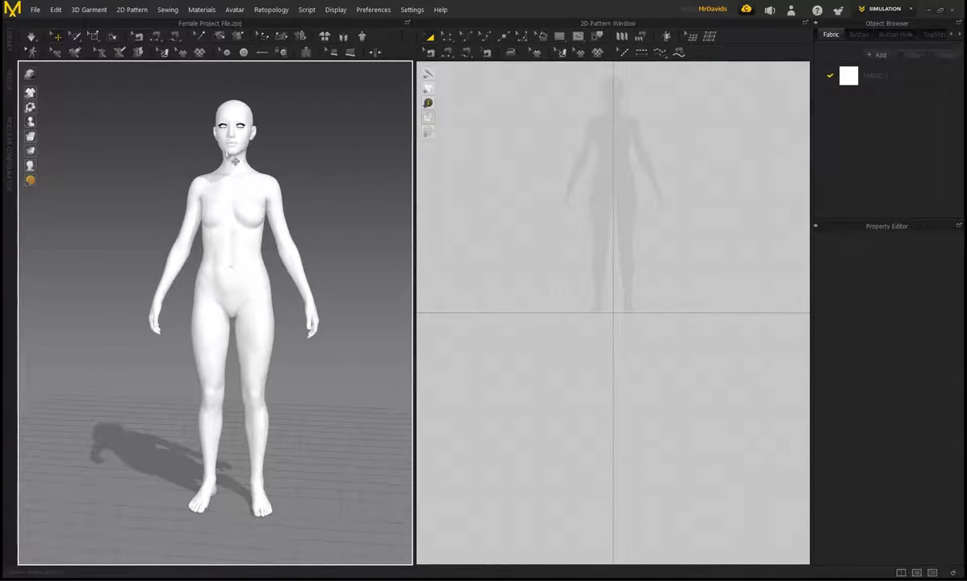
Open the project Female Project File.zprj with the Open load type and its avatar included.
left_click(35, 11)
mouse_move(56, 30)
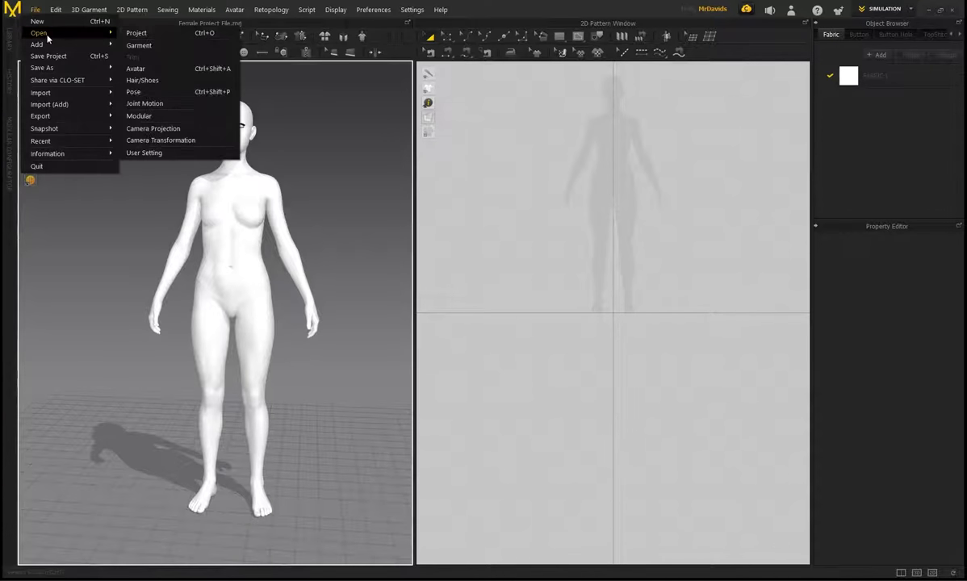
left_click(145, 31)
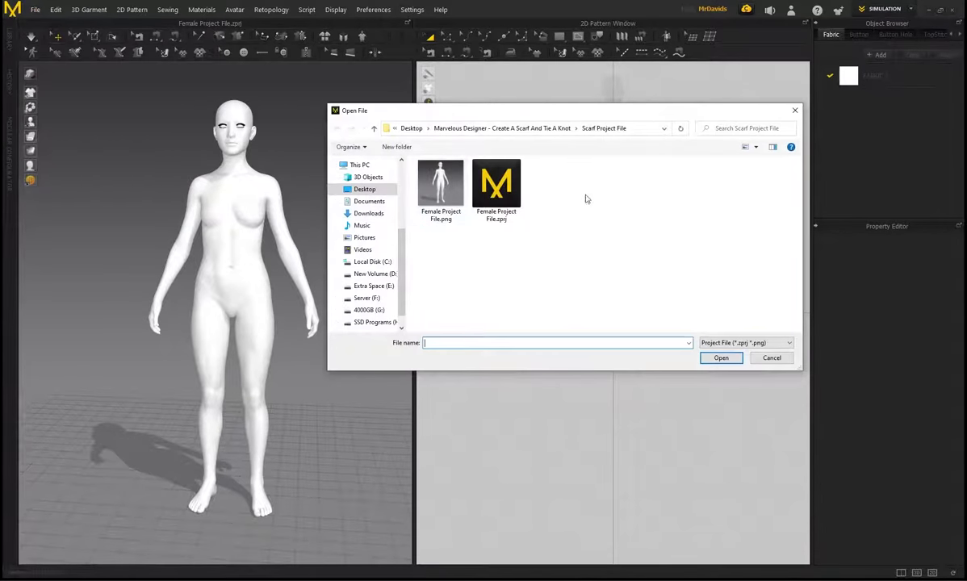
left_click(498, 191)
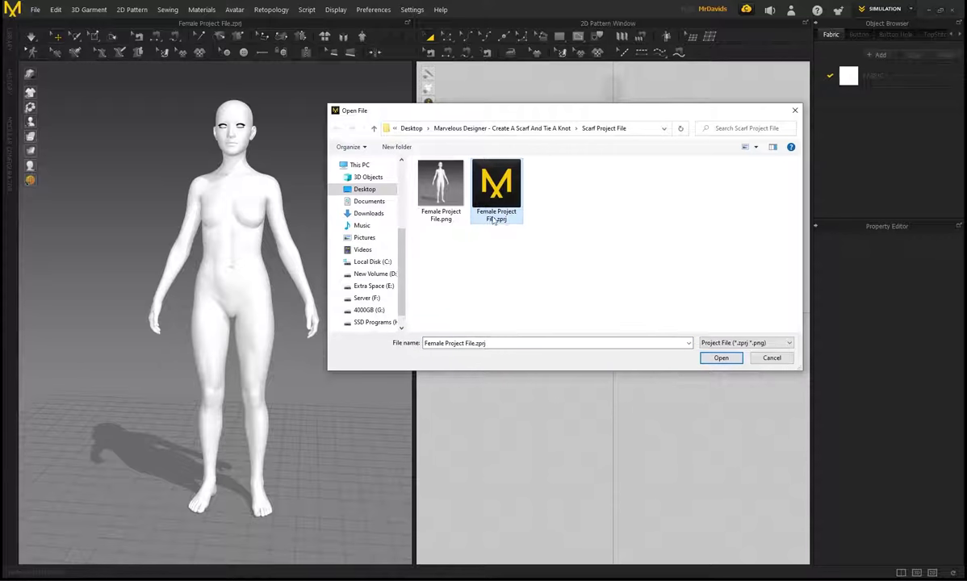
left_click(720, 358)
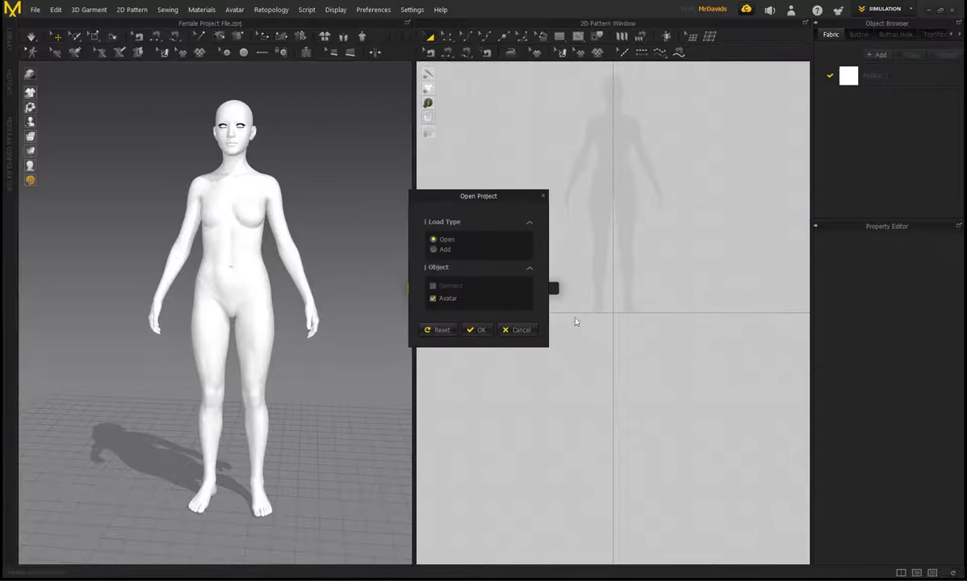
left_click(479, 331)
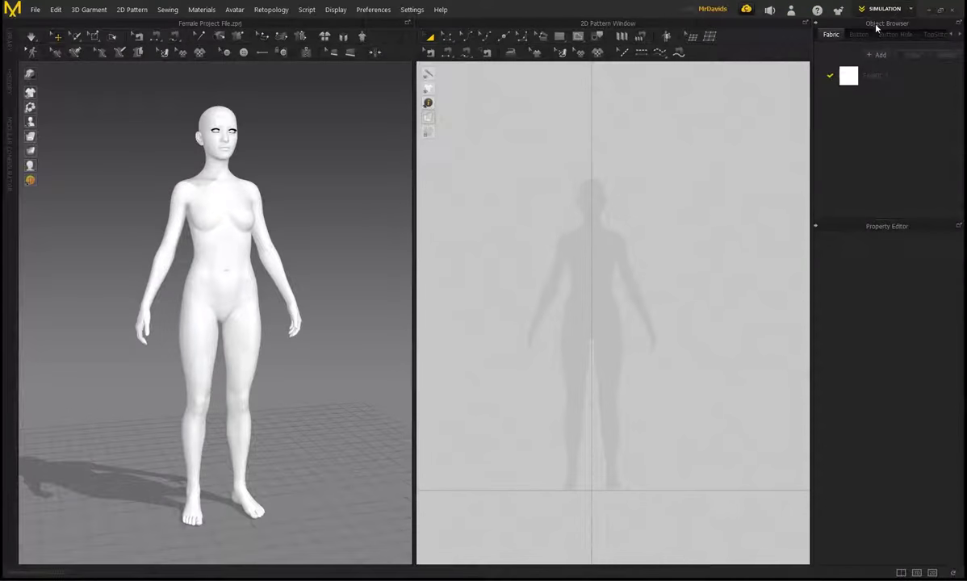
Rename the existing fabric as Scarf.
double_click(885, 79)
left_click_drag(889, 78, 849, 78)
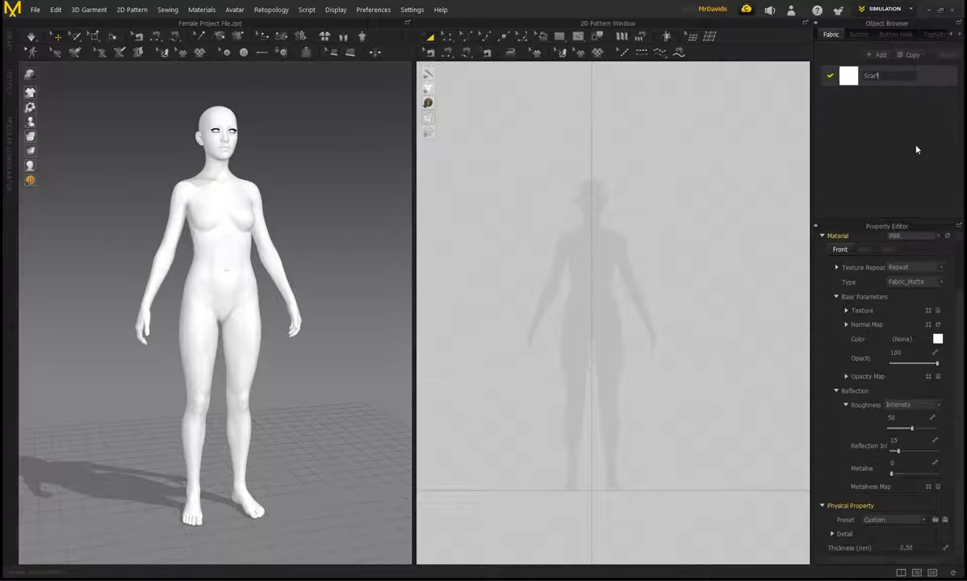
key("Return")
Set the Scarf fabric's color to grey (RGB 89, 89, 89) and its physical property preset to D_Cotton.
left_click(935, 340)
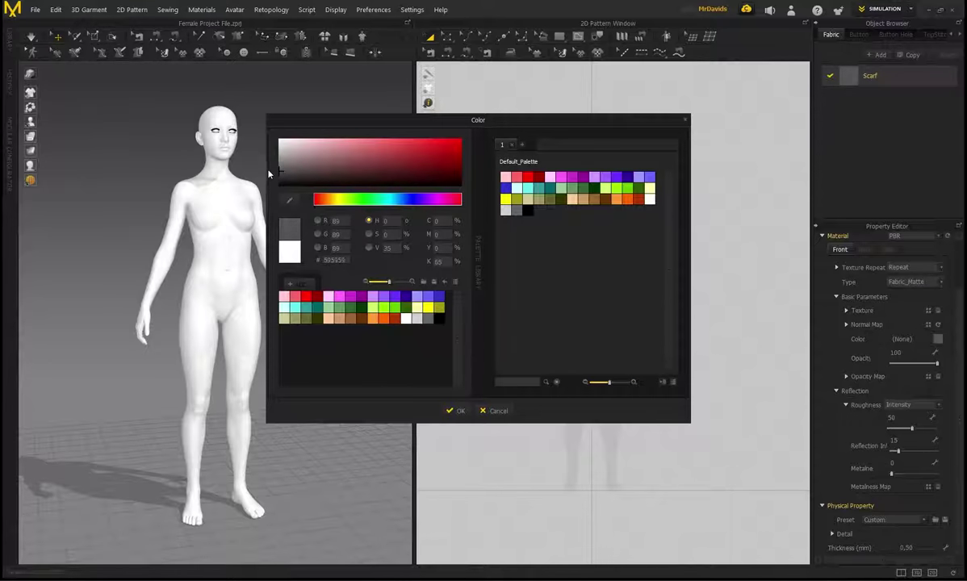
left_click(502, 412)
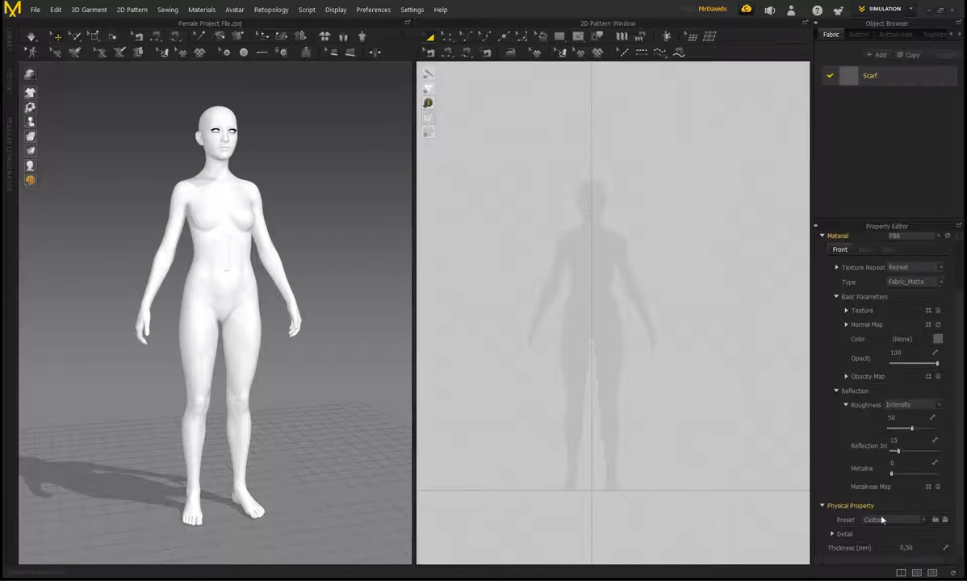
left_click(924, 521)
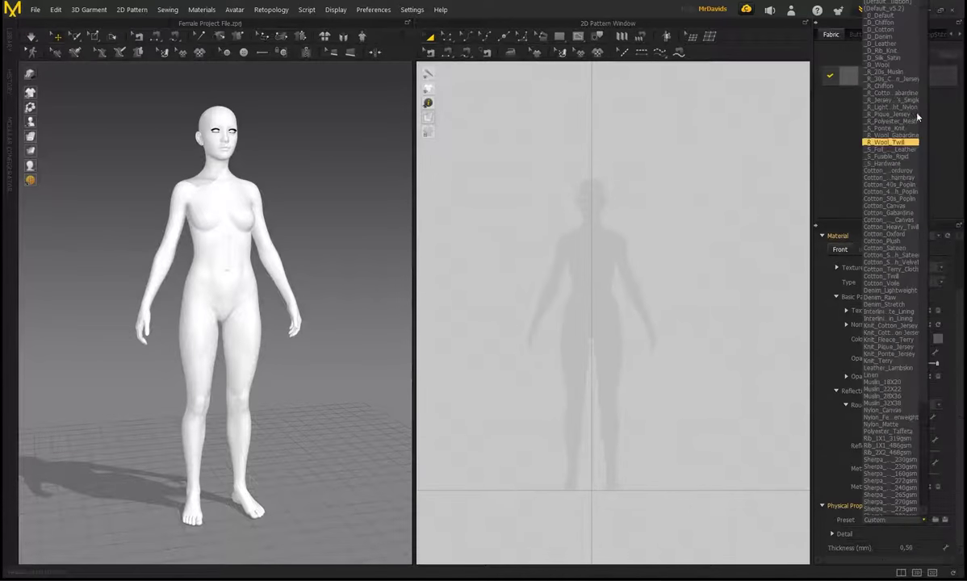
left_click(882, 32)
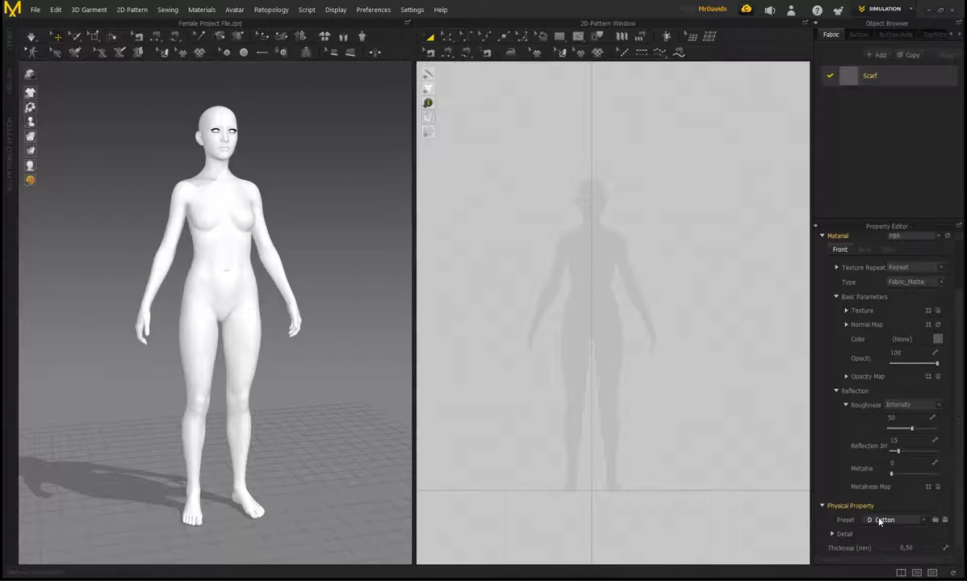
Create a rectangular pattern 1300 mm wide and 200 mm high over the avatar silhouette's head and shoulders.
right_click_drag(315, 192, 368, 195)
middle_click_drag(608, 240, 630, 212)
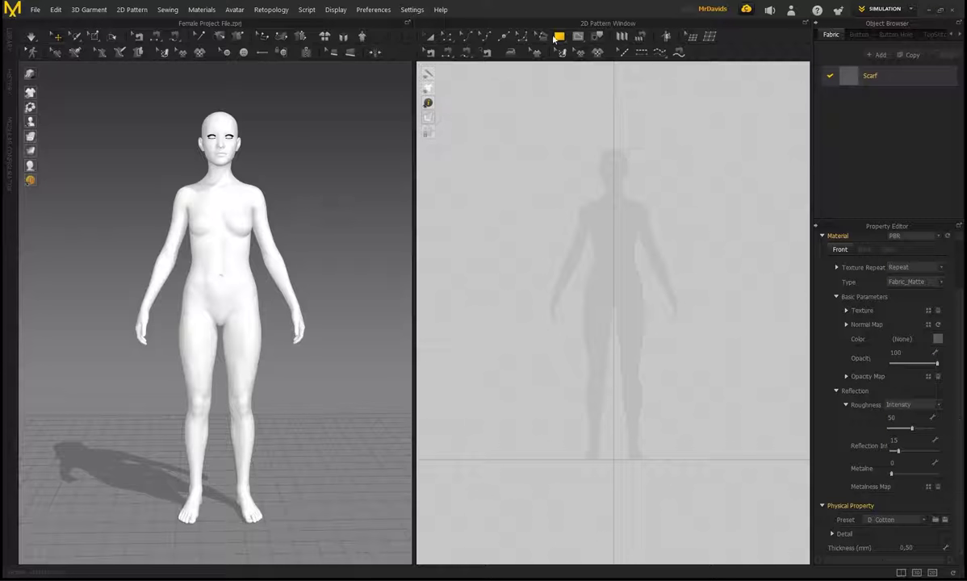
left_click(561, 38)
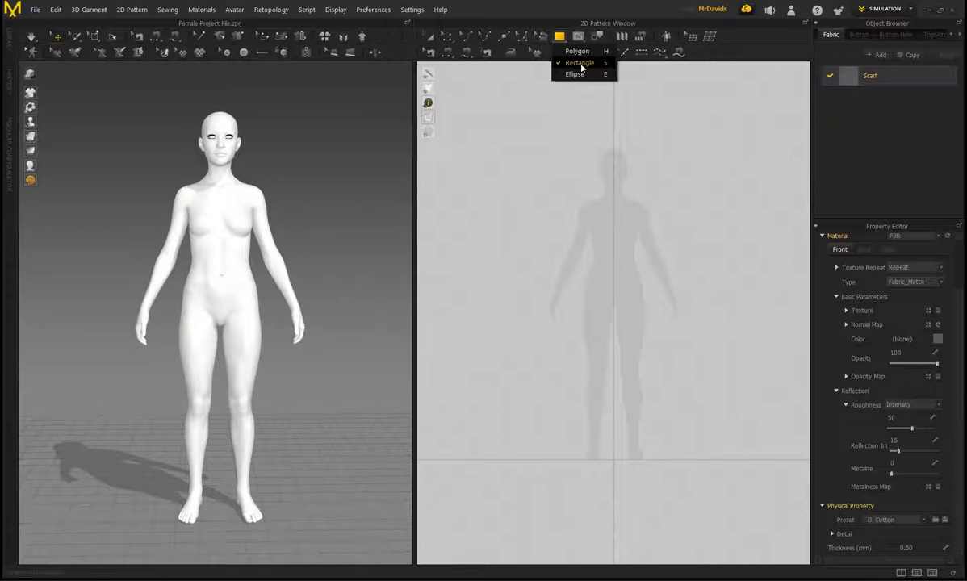
left_click(578, 64)
left_click(619, 193)
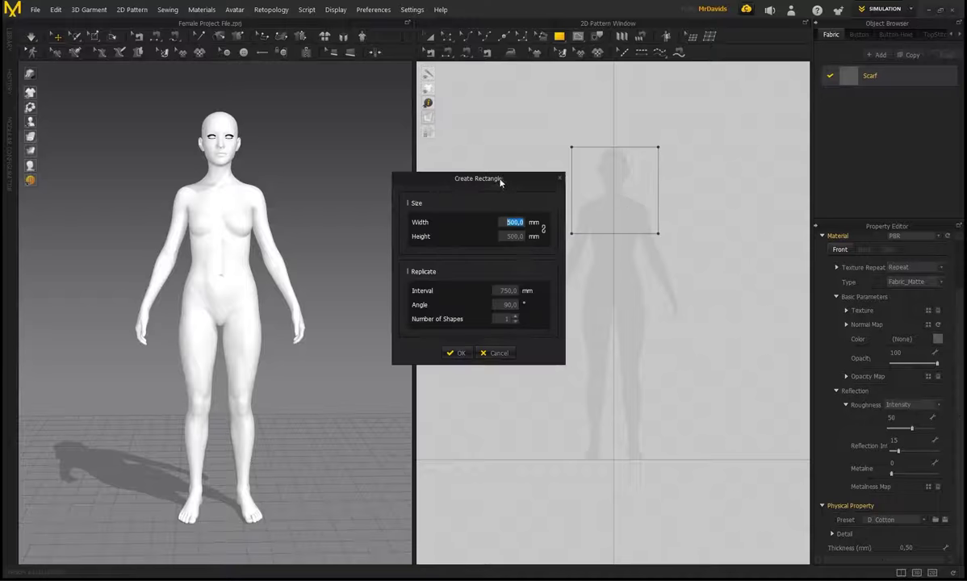
left_click_drag(484, 171, 431, 164)
type("1200")
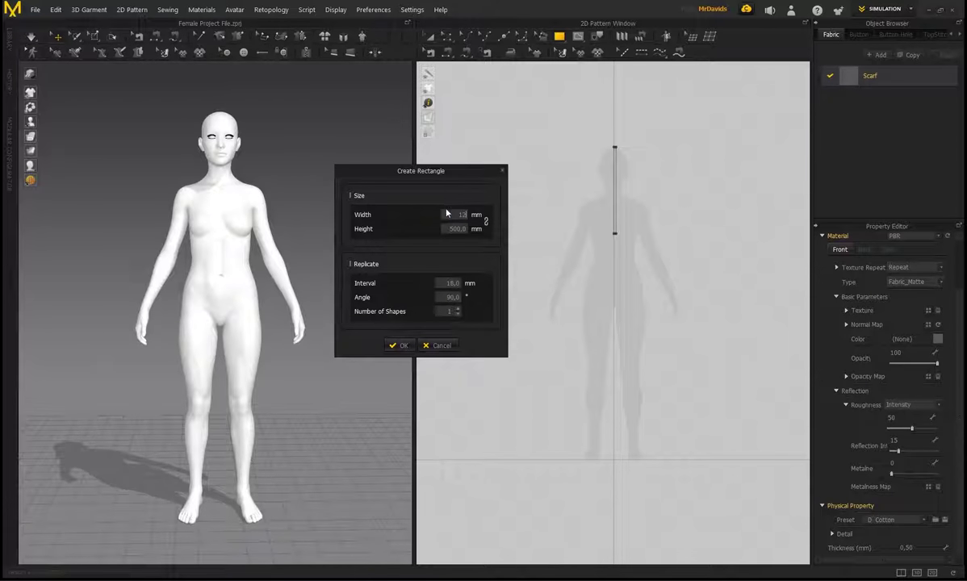
key("BackSpace")
key("BackSpace")
type("00")
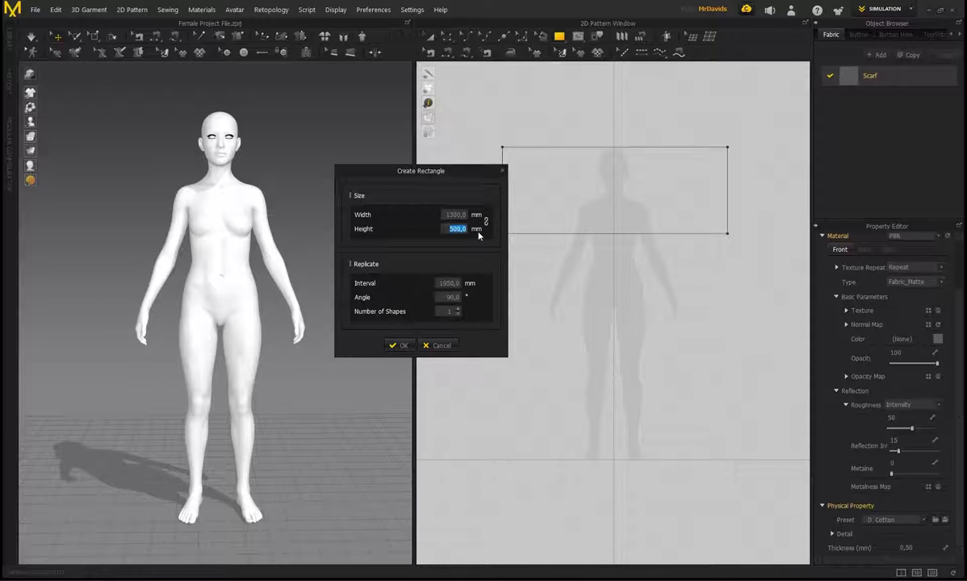
type("200")
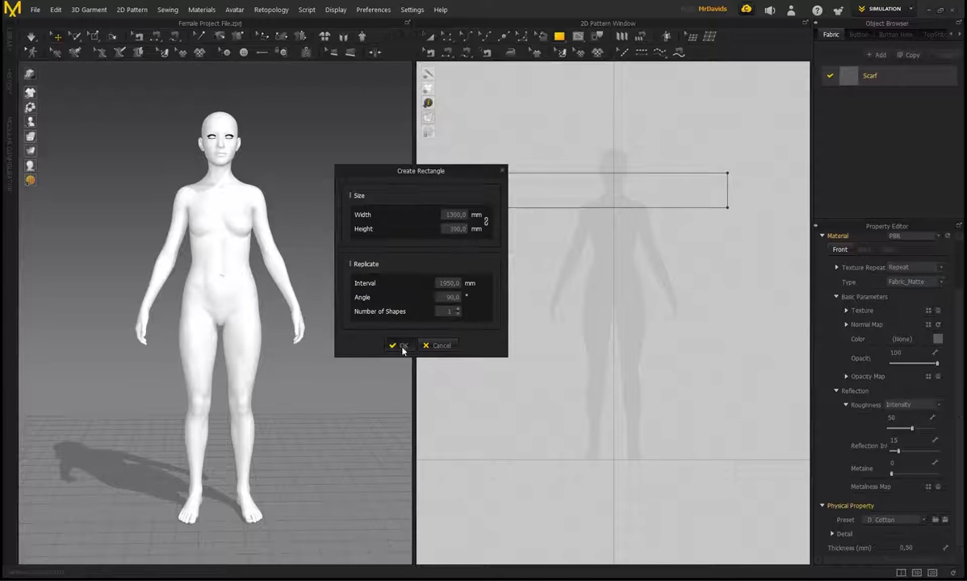
left_click(401, 346)
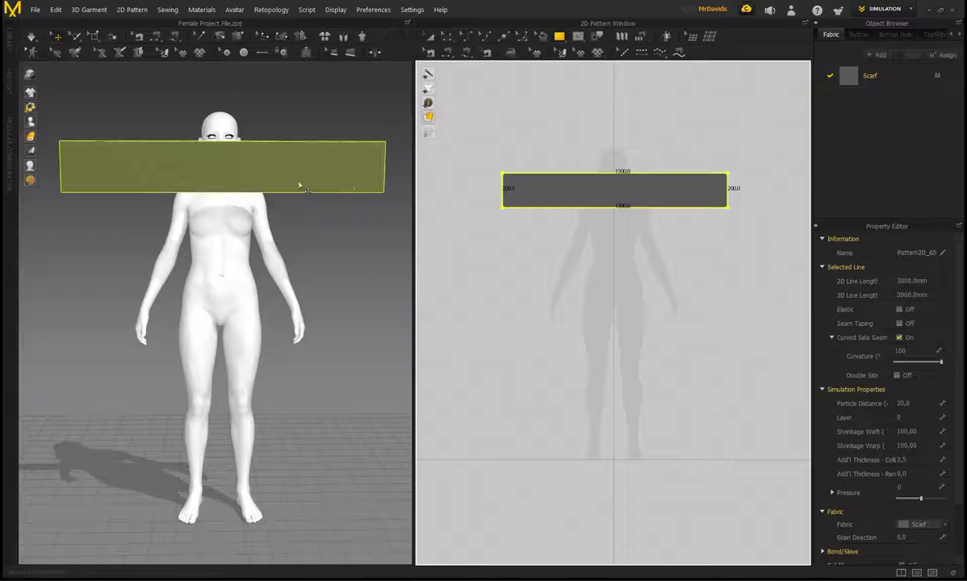
Try simulating the unpinned scarf in front of the avatar, and undo the simulation.
middle_click_drag(300, 186, 259, 236)
right_click_drag(349, 220, 218, 230)
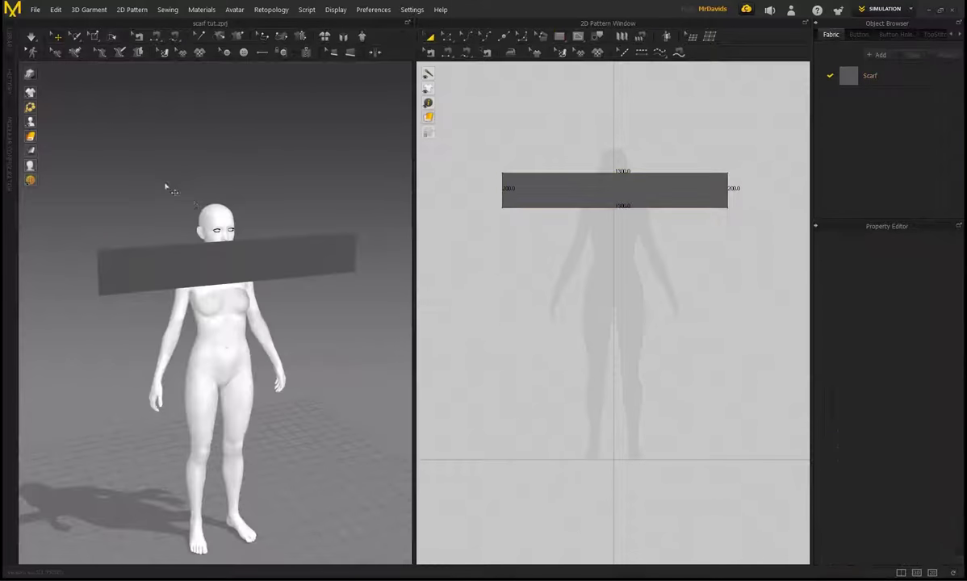
right_click_drag(166, 185, 235, 151)
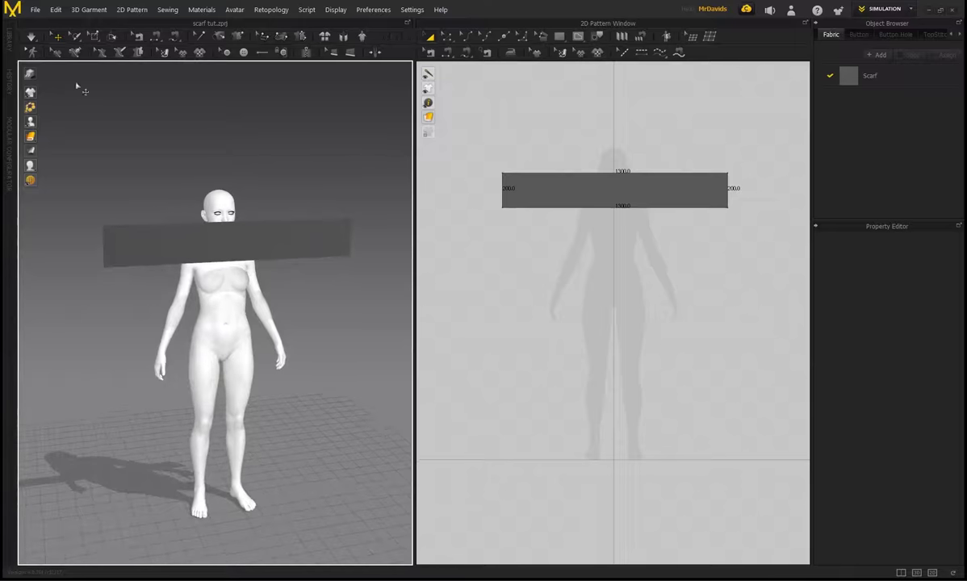
scroll(230, 171, "down", 2)
key("space")
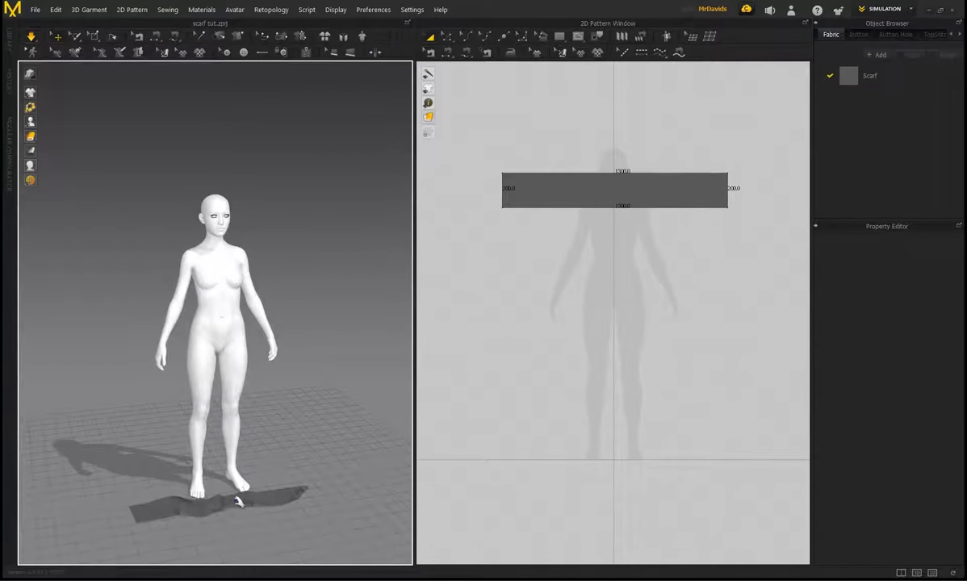
key("ctrl+z")
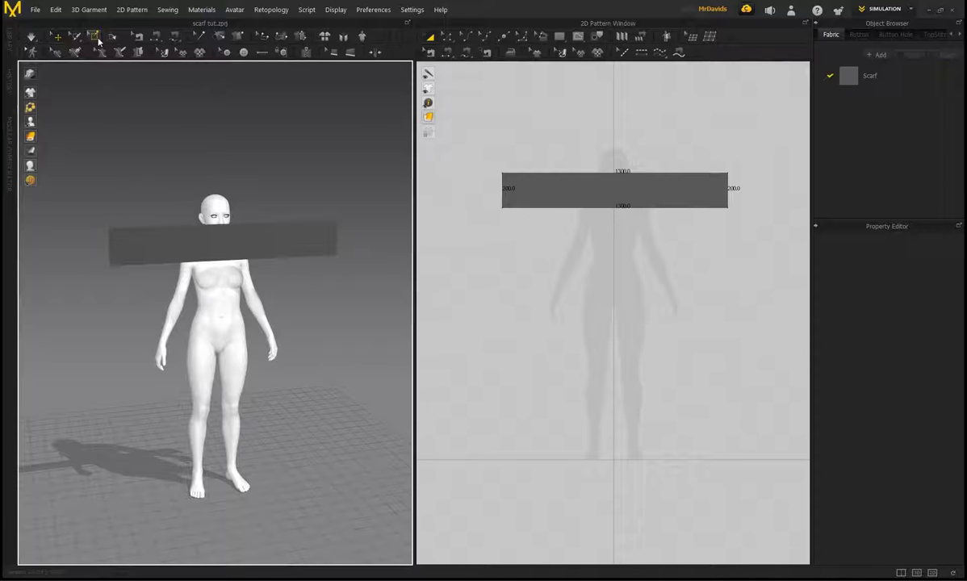
Box-pin a small patch of mesh at the middle of the scarf's left short end.
left_click(98, 40)
scroll(167, 190, "up", 1)
right_click_drag(167, 189, 147, 186)
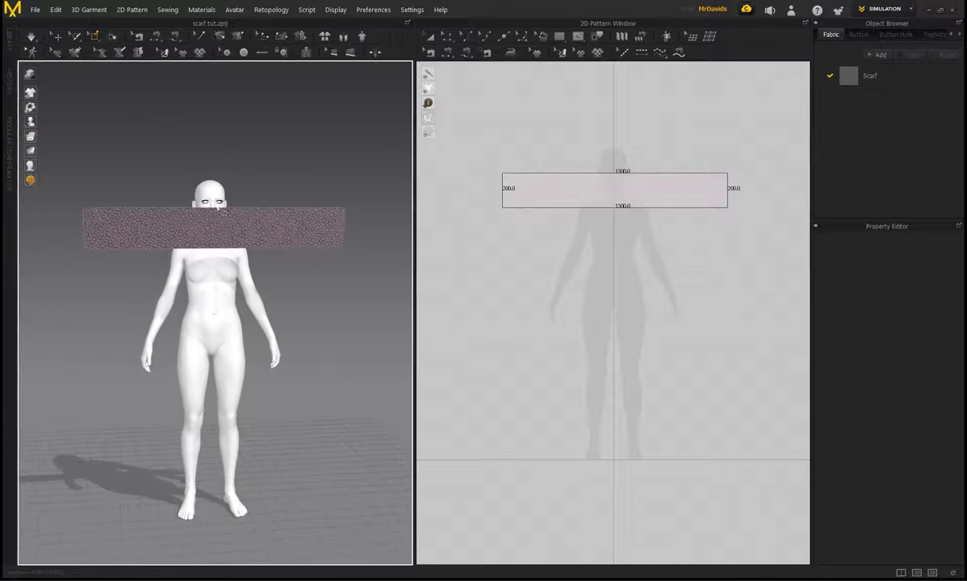
scroll(179, 199, "up", 4)
middle_click_drag(178, 198, 196, 235)
right_click_drag(194, 190, 176, 175)
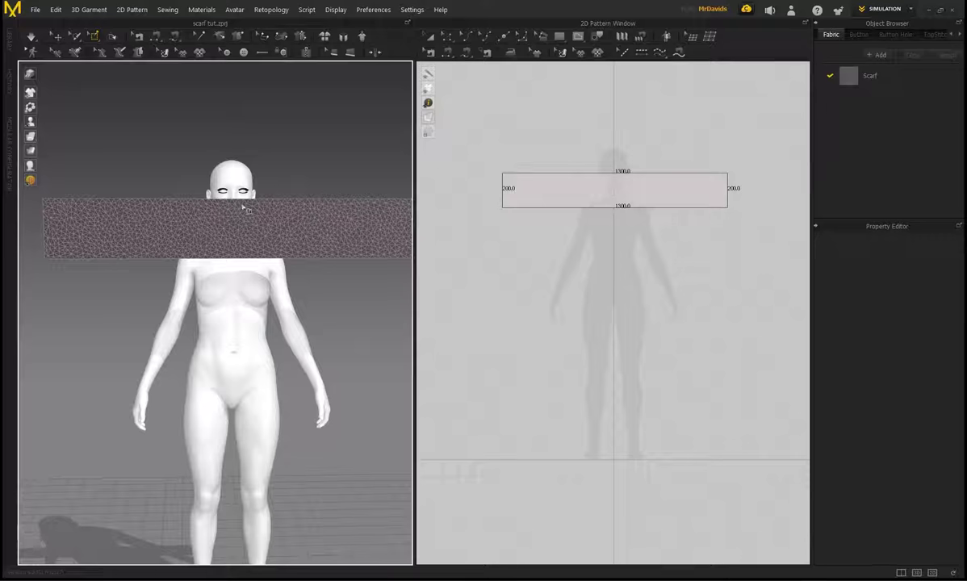
scroll(293, 218, "down", 1)
scroll(184, 227, "down", 1)
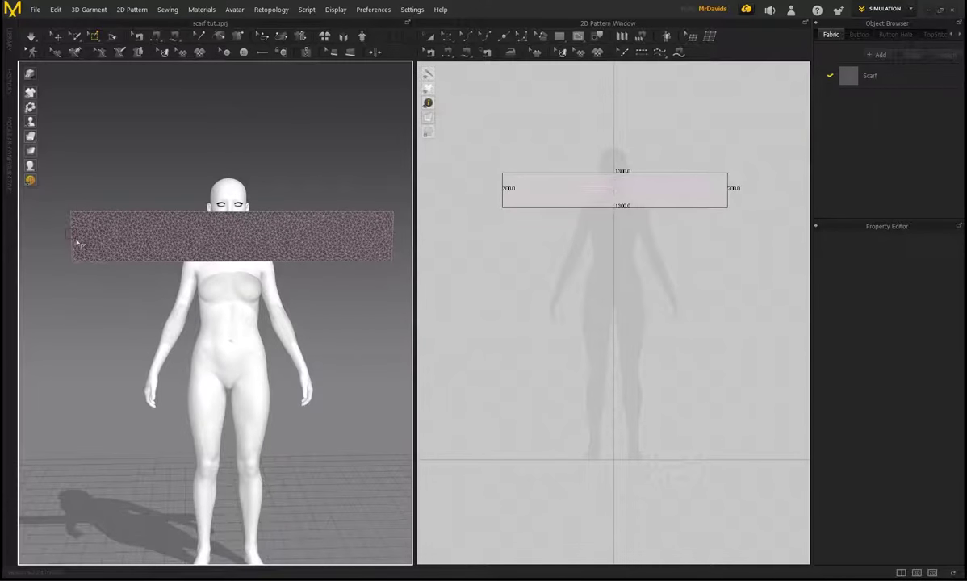
right_click_drag(89, 233, 109, 240)
scroll(76, 201, "up", 3)
scroll(75, 218, "down", 1)
middle_click_drag(71, 231, 83, 240)
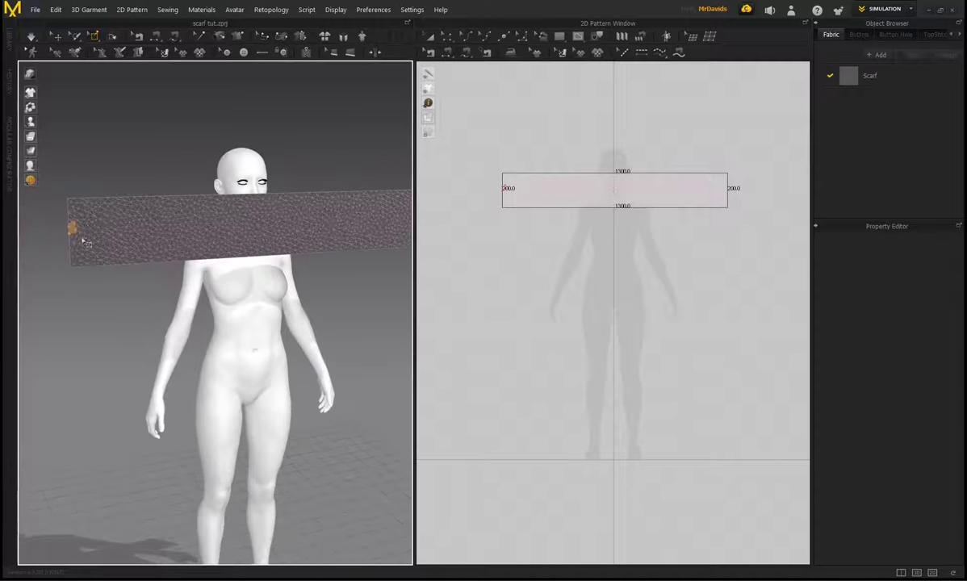
scroll(78, 229, "down", 2)
right_click_drag(220, 206, 186, 177)
middle_click_drag(133, 187, 88, 172)
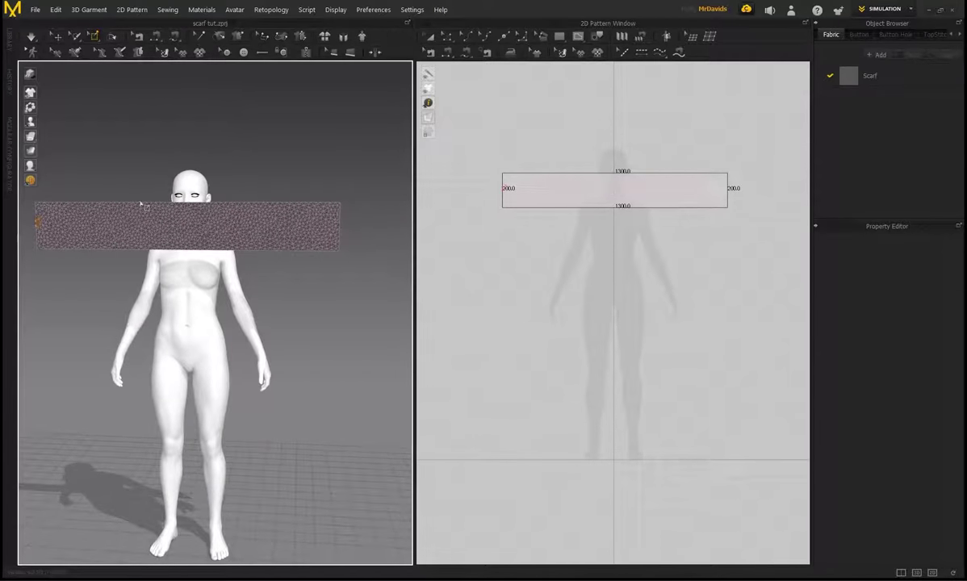
Move the scarf pattern in depth from in front of the avatar to behind its neck.
right_click_drag(137, 181, 174, 168)
left_click(57, 39)
left_click(227, 258)
right_click_drag(272, 300, 300, 296)
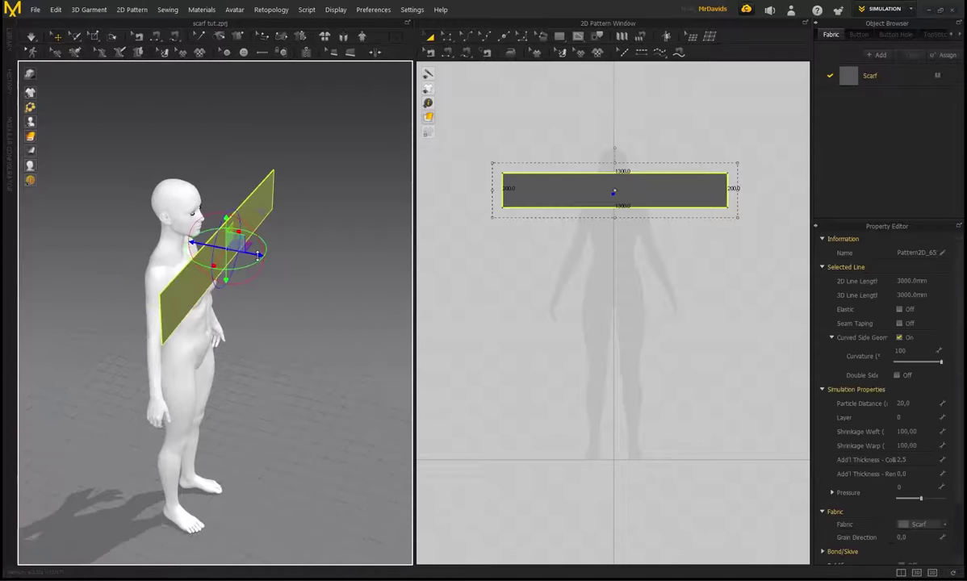
left_click_drag(259, 256, 183, 239)
Box-pin the middle of both short ends of the scarf and the center of its upper long edge.
right_click_drag(111, 140, 68, 135)
left_click(92, 40)
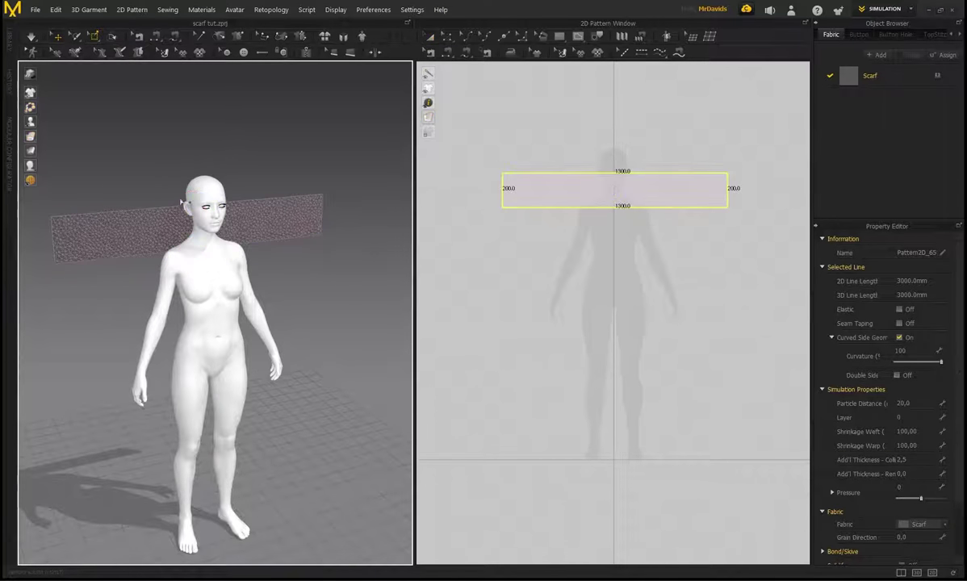
key("2")
left_click_drag(95, 240, 110, 250)
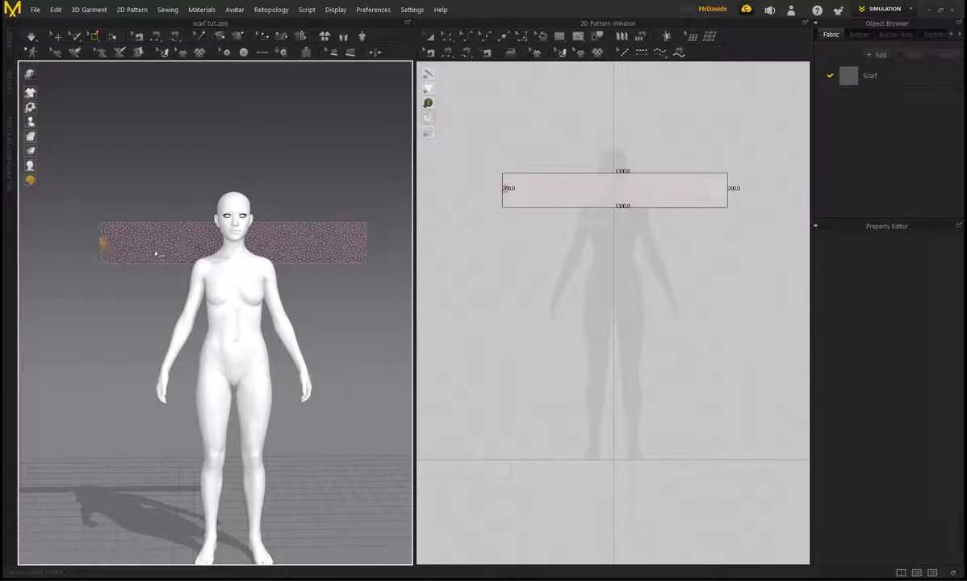
right_click_drag(342, 224, 74, 184)
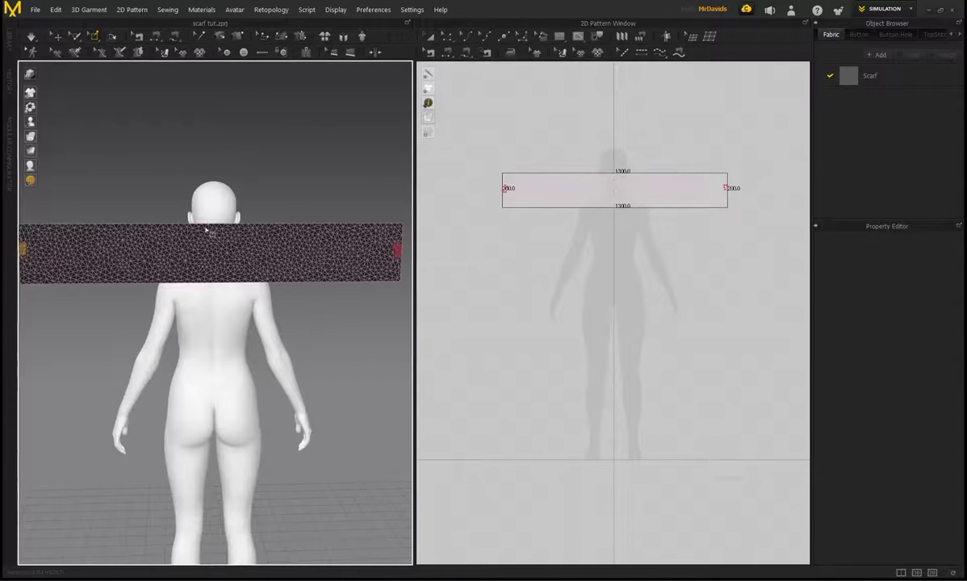
left_click_drag(208, 218, 222, 231)
Run the simulation so the scarf hangs from its three pins behind the avatar.
right_click_drag(207, 214, 305, 240)
left_click(31, 37)
scroll(307, 240, "up", 2)
middle_click_drag(307, 241, 254, 218)
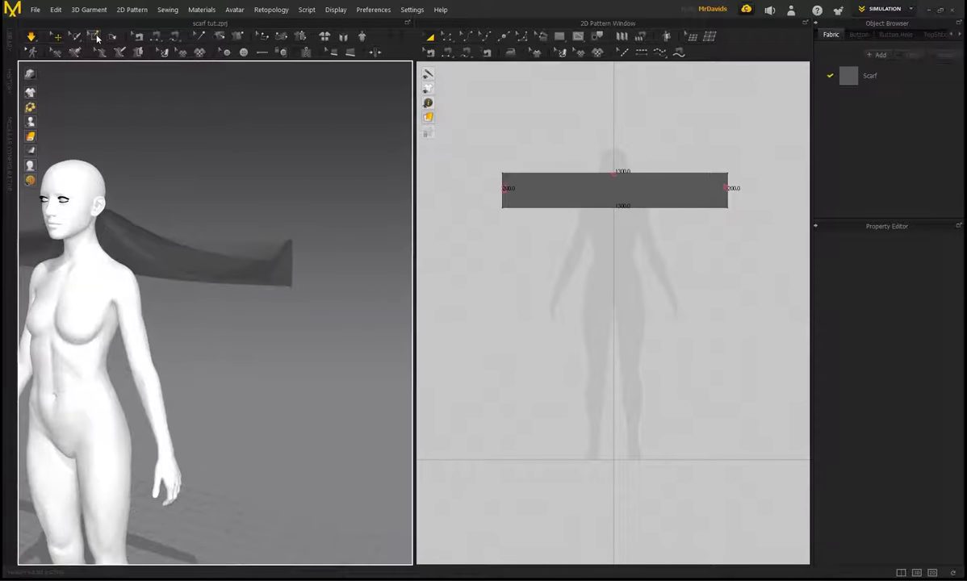
middle_click_drag(218, 145, 296, 150)
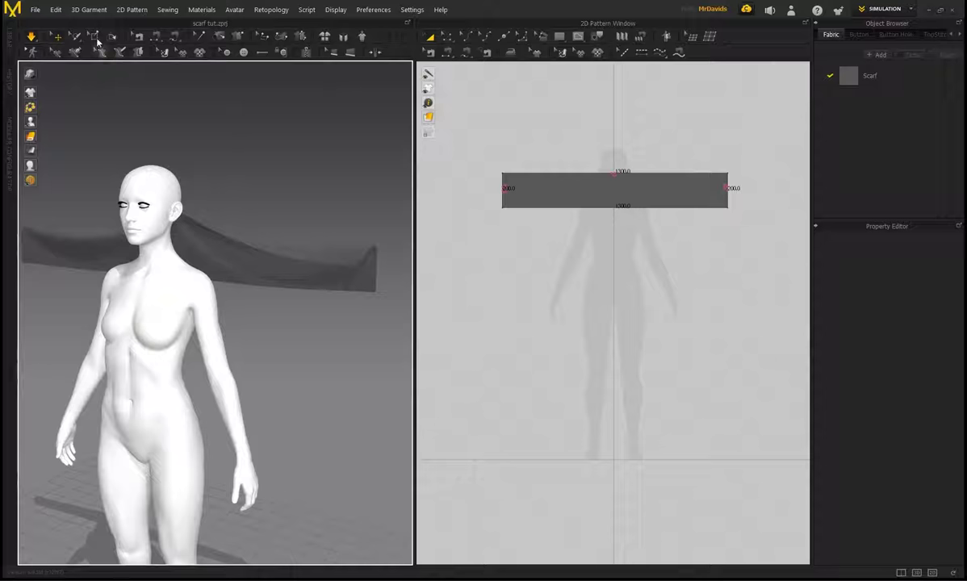
Pull the pinned scarf end on the avatar's left side forward and down over its left shoulder.
left_click(96, 39)
right_click_drag(300, 174, 208, 191)
left_click_drag(292, 280, 66, 282)
right_click_drag(126, 298, 211, 251)
scroll(211, 250, "down", 2)
middle_click_drag(196, 249, 252, 226)
left_click_drag(306, 329, 119, 476)
scroll(179, 294, "down", 2)
middle_click_drag(198, 277, 279, 207)
right_click_drag(117, 182, 190, 164)
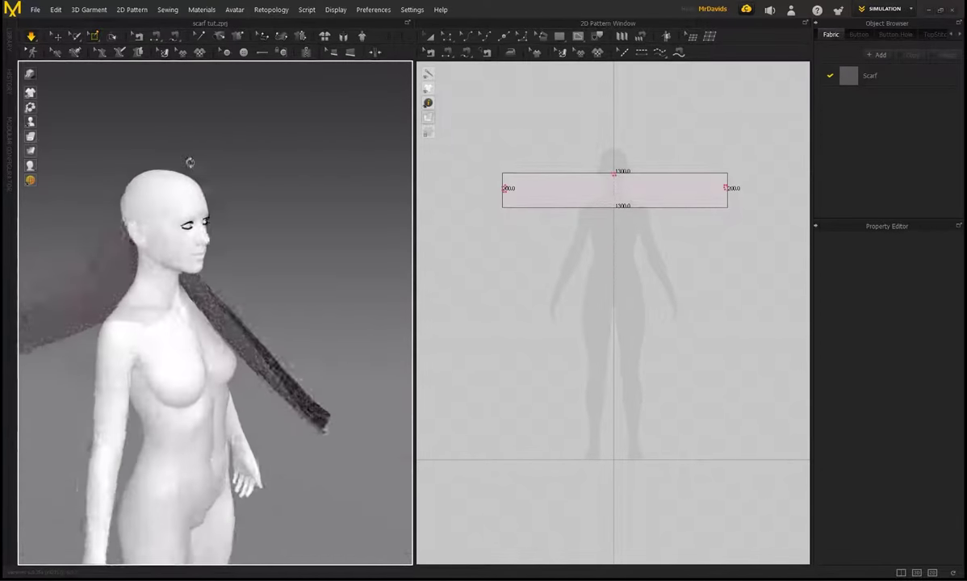
Pull the pinned scarf end on the avatar's right side forward over the right shoulder to the front of the torso.
scroll(129, 199, "down", 4)
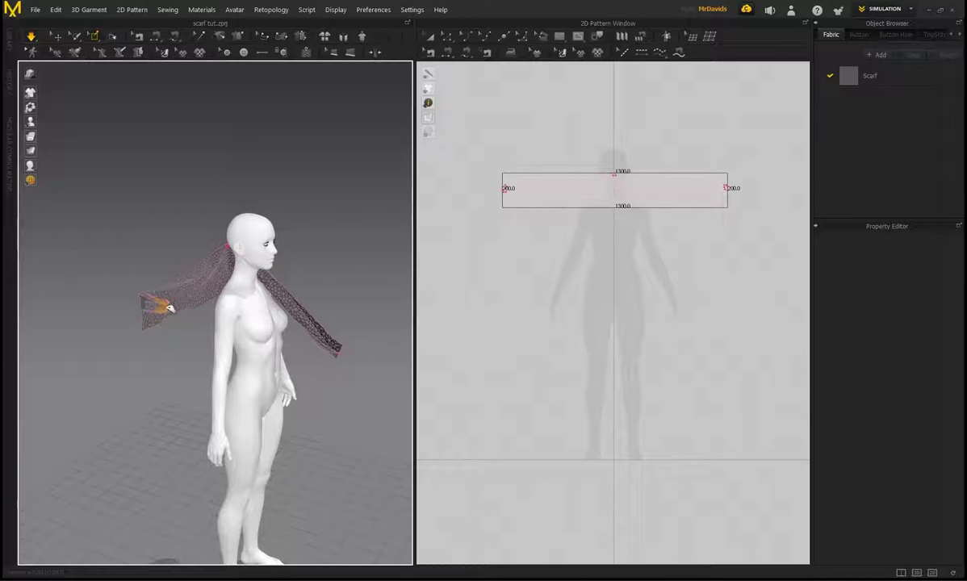
right_click_drag(135, 259, 154, 248)
scroll(154, 248, "up", 2)
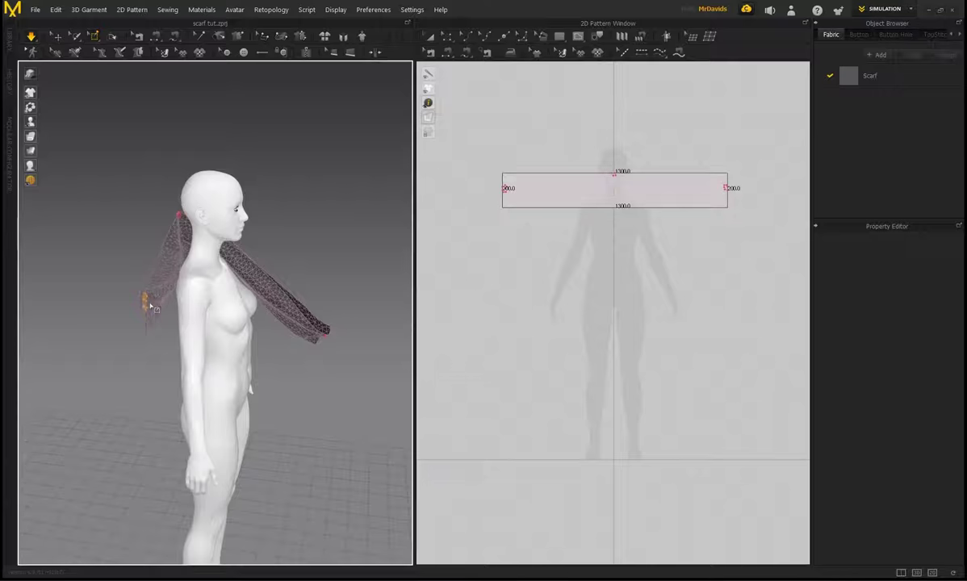
left_click_drag(146, 304, 270, 296)
right_click_drag(247, 225, 190, 235)
scroll(190, 283, "down", 2)
middle_click_drag(189, 295, 121, 269)
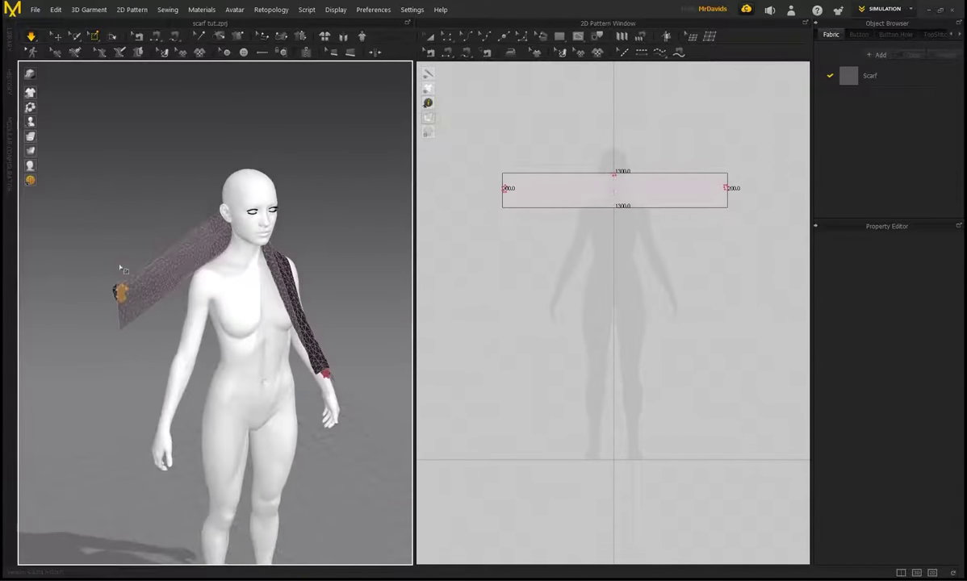
left_click_drag(121, 299, 259, 358)
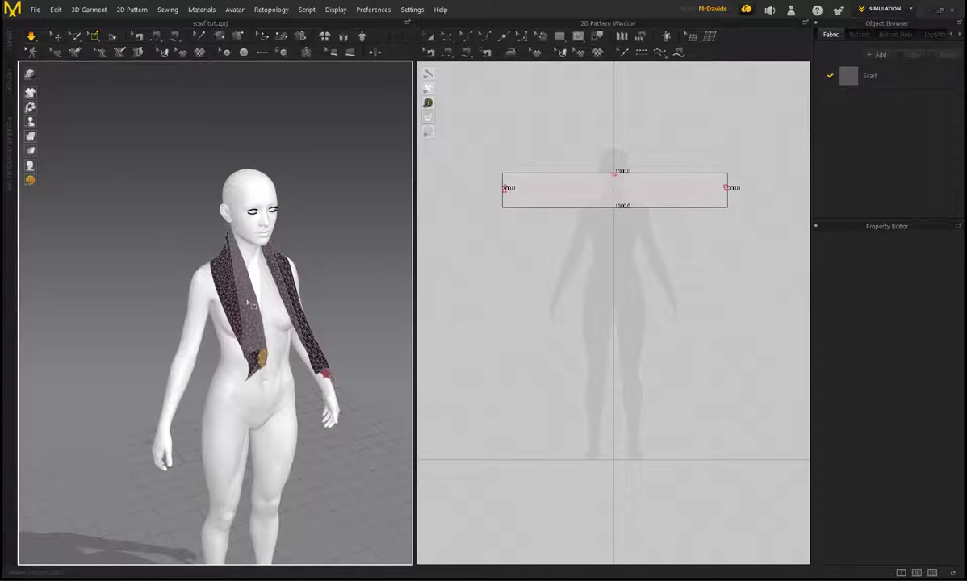
Reposition both pinned scarf ends in front of the avatar's waist.
scroll(232, 260, "up", 2)
middle_click_drag(231, 255, 212, 229)
right_click_drag(212, 229, 134, 216)
scroll(134, 216, "up", 2)
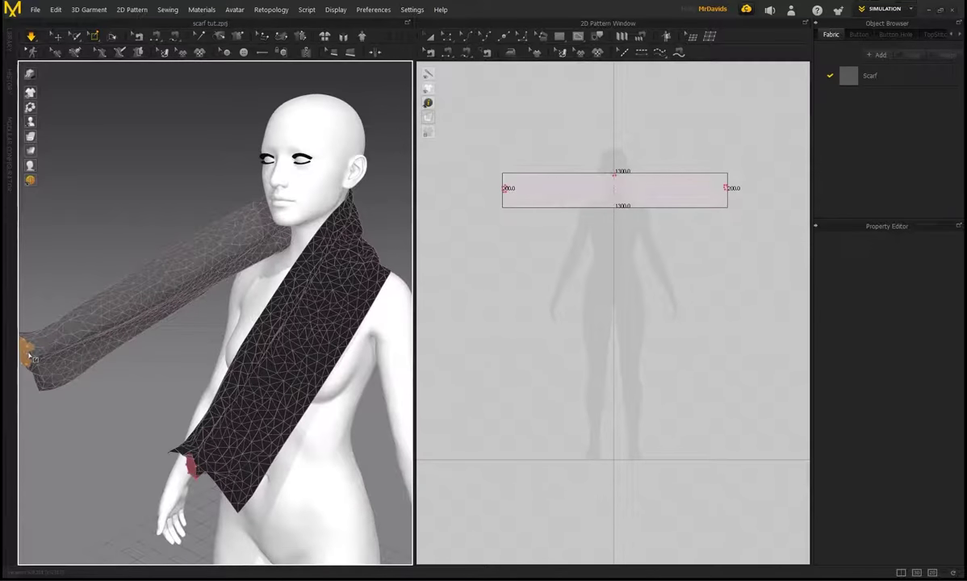
left_click_drag(34, 336, 165, 466)
right_click_drag(139, 297, 219, 288)
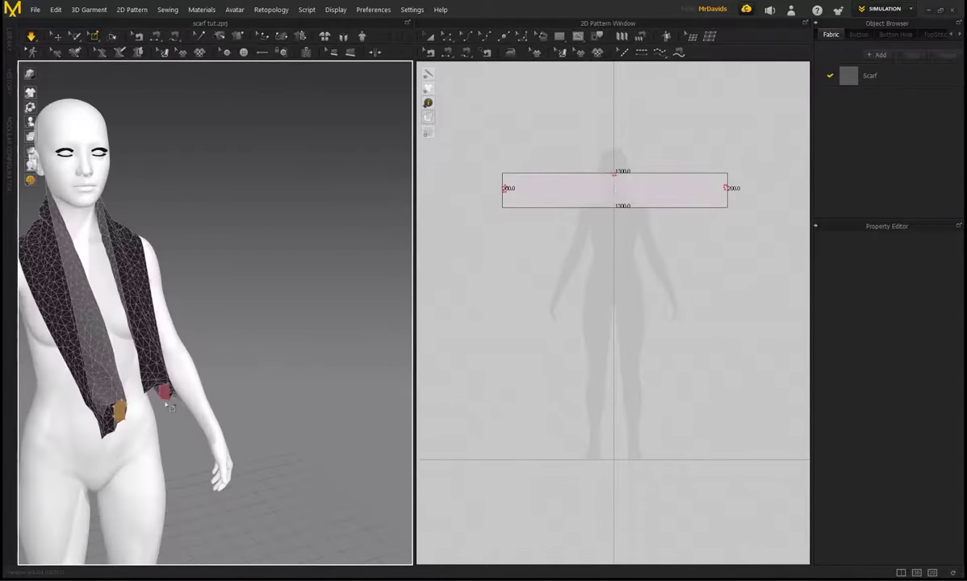
left_click_drag(167, 399, 161, 432)
Delete the pin on the scarf's upper edge behind the avatar's neck.
right_click_drag(180, 240, 86, 244)
scroll(87, 244, "down", 2)
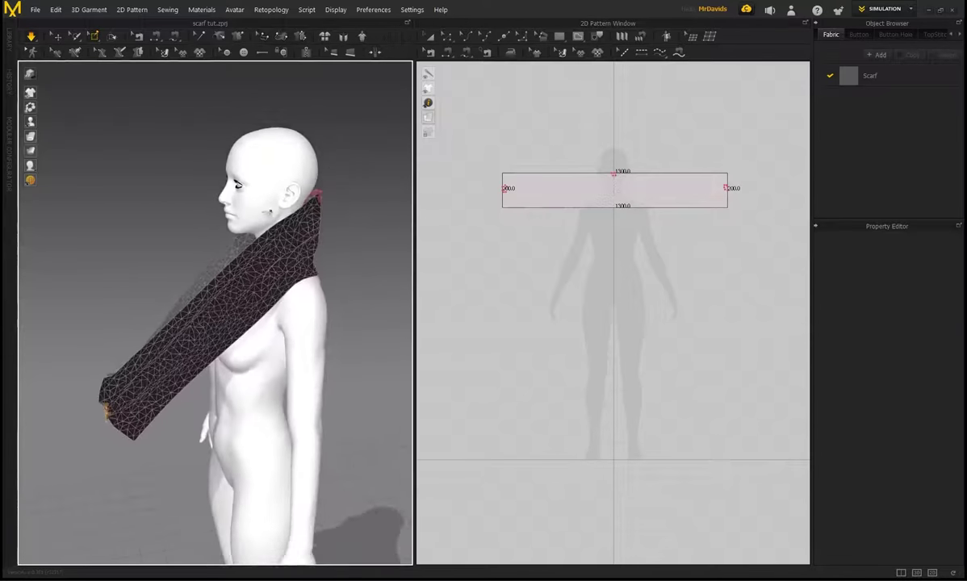
right_click_drag(268, 210, 234, 222)
right_click(255, 249)
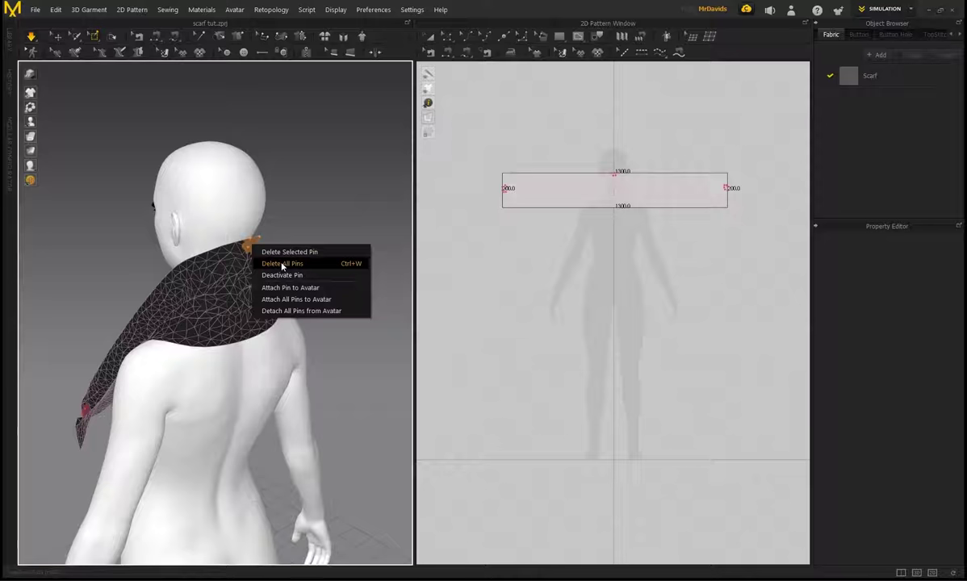
left_click(279, 256)
Lower the two pinned scarf ends in front of the avatar's hips.
right_click_drag(194, 212, 211, 226)
middle_click_drag(211, 226, 251, 179)
right_click_drag(175, 211, 217, 237)
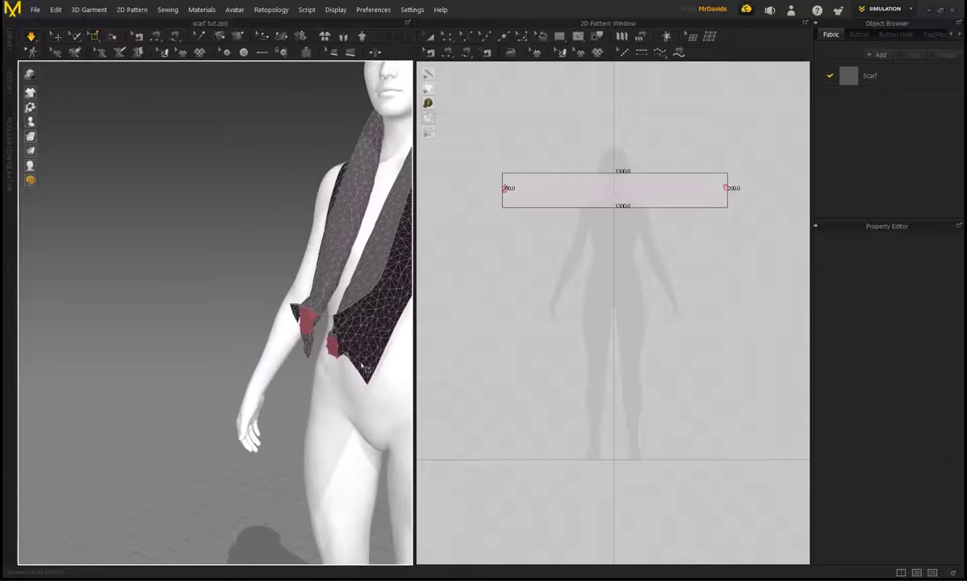
left_click_drag(332, 342, 335, 361)
left_click_drag(307, 322, 319, 357)
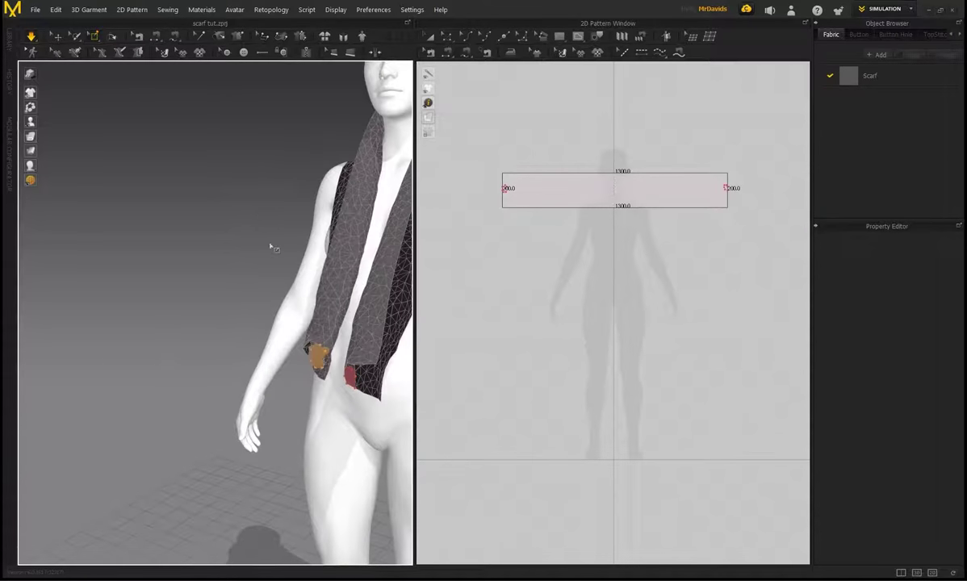
Delete the pins on both scarf ends so the cloth hangs freely around the neck.
right_click_drag(168, 192, 209, 205)
middle_click_drag(117, 134, 164, 184)
mouse_move(161, 184)
right_mouse_down()
mouse_move(311, 181)
mouse_move(148, 171)
right_mouse_up()
middle_click_drag(379, 209, 339, 214)
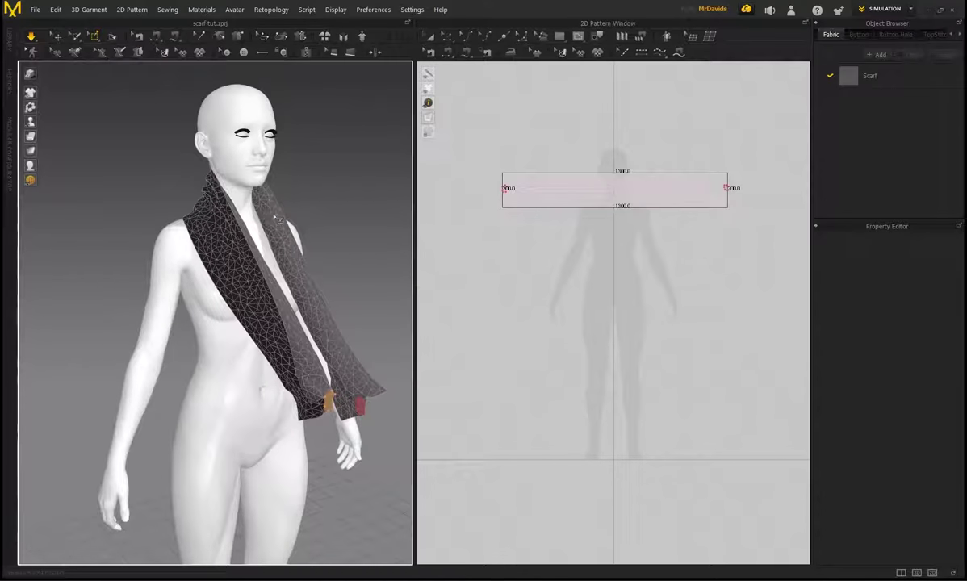
middle_click_drag(315, 321, 269, 286)
right_click(278, 365)
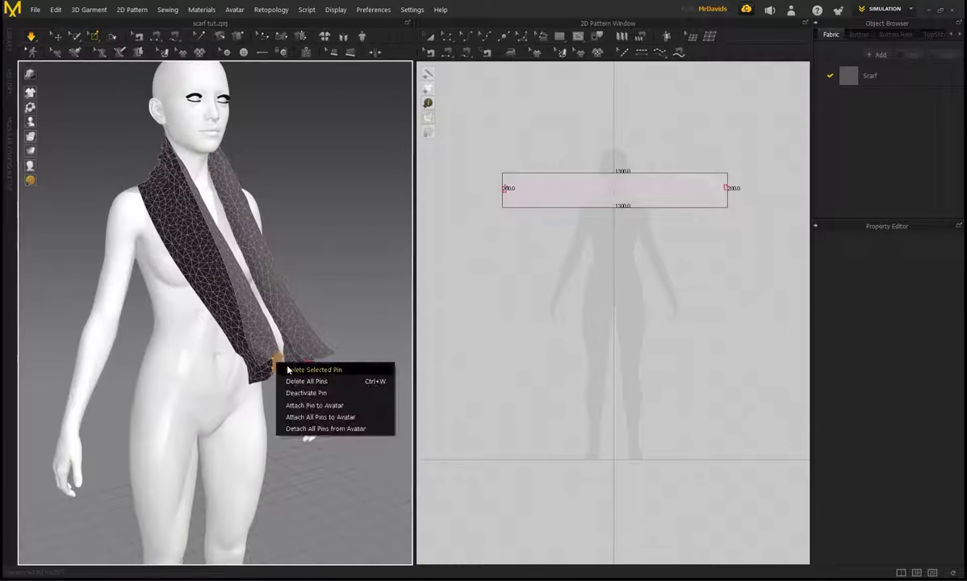
left_click(293, 370)
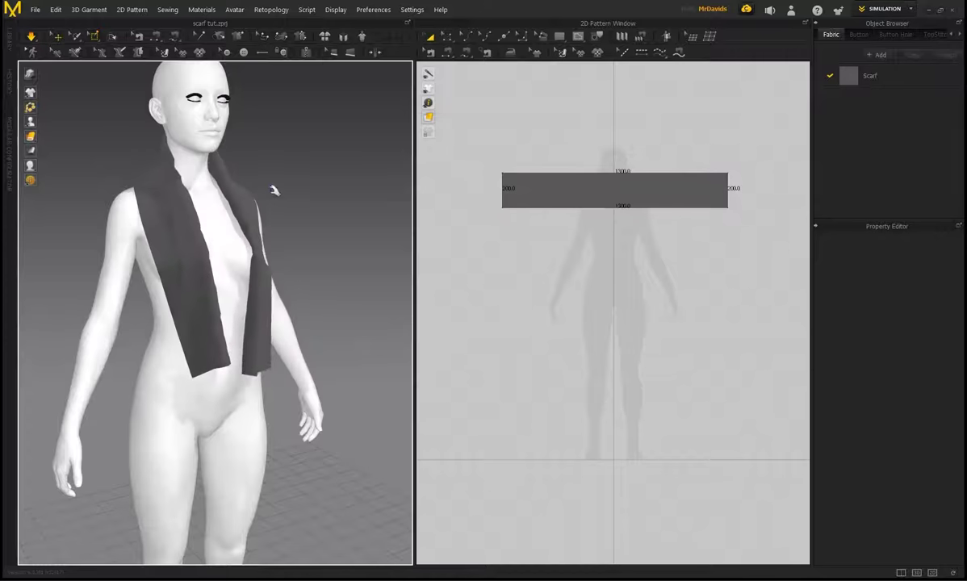
Lengthen the scarf pattern to about 1726 mm by moving its left short edge outward.
right_click_drag(275, 191, 197, 196)
middle_click_drag(380, 166, 276, 222)
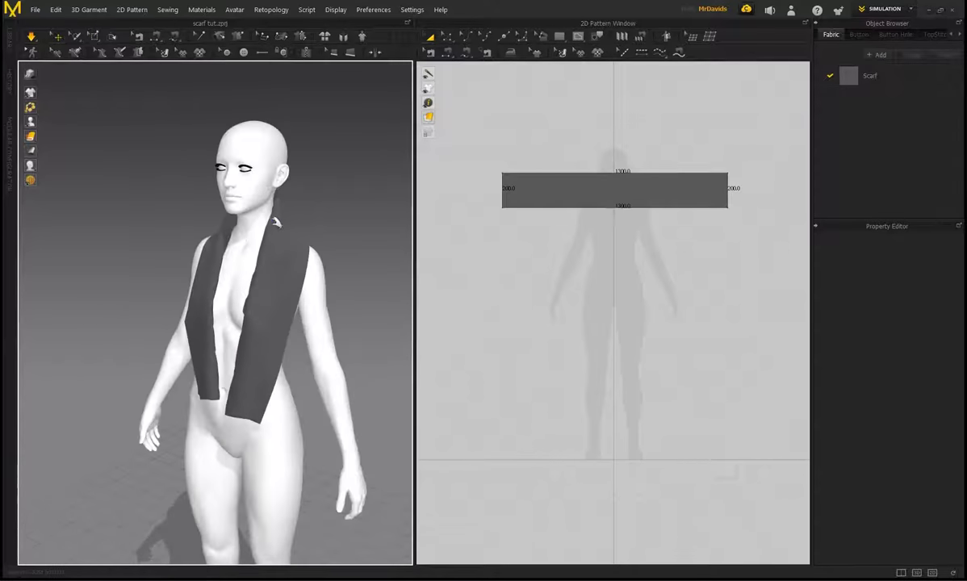
right_click_drag(276, 222, 242, 207)
right_click_drag(259, 271, 174, 258)
middle_click_drag(162, 105, 178, 105)
scroll(187, 203, "up", 2)
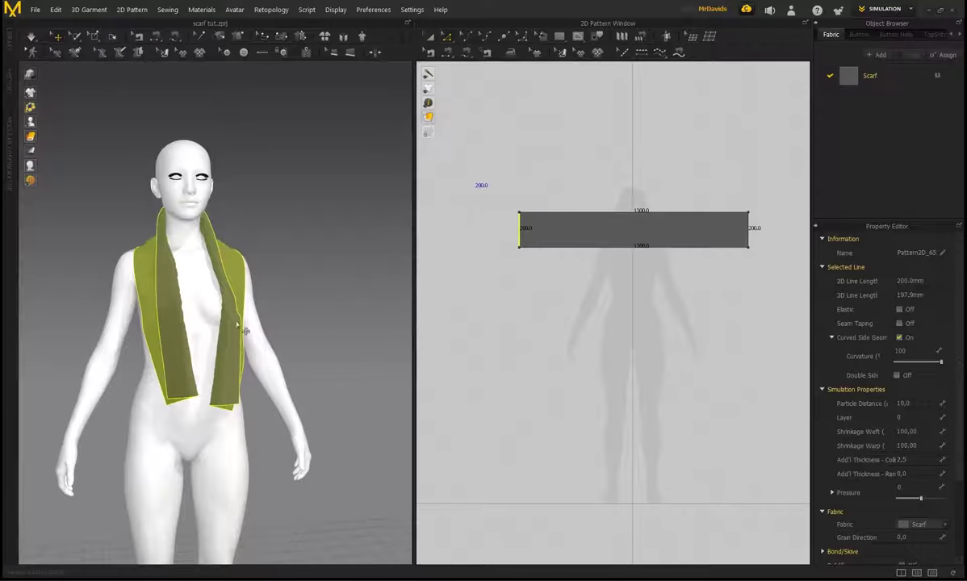
right_click_drag(260, 241, 239, 240)
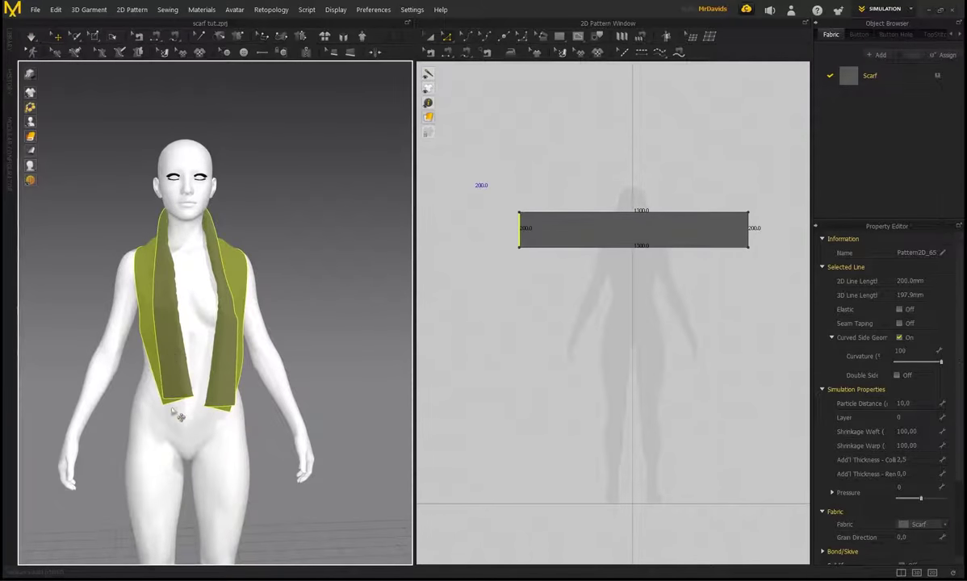
left_click(500, 105)
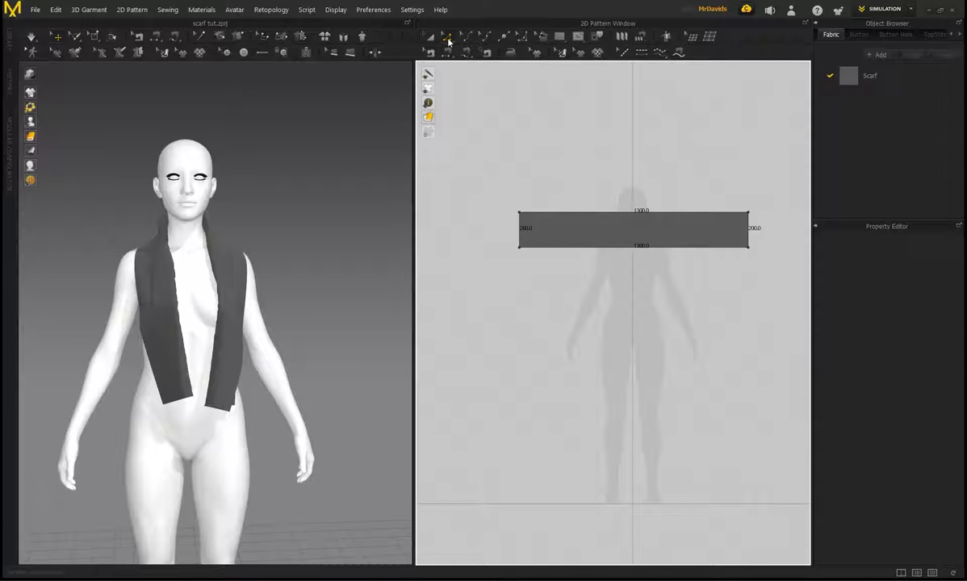
left_click(521, 242)
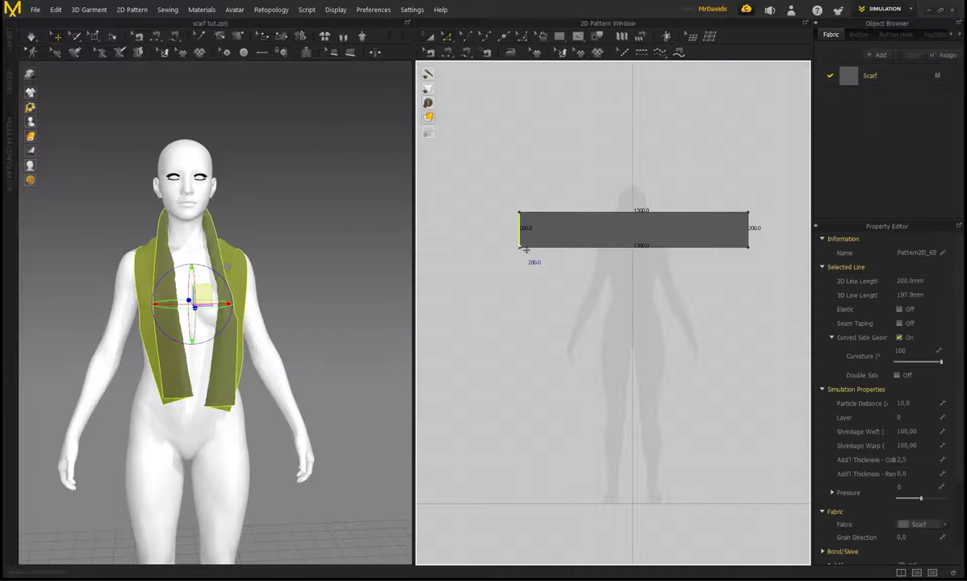
left_click_drag(527, 247, 443, 239)
Run the simulation so the lengthened side of the scarf settles over the avatar's right shoulder.
right_click_drag(249, 200, 274, 205)
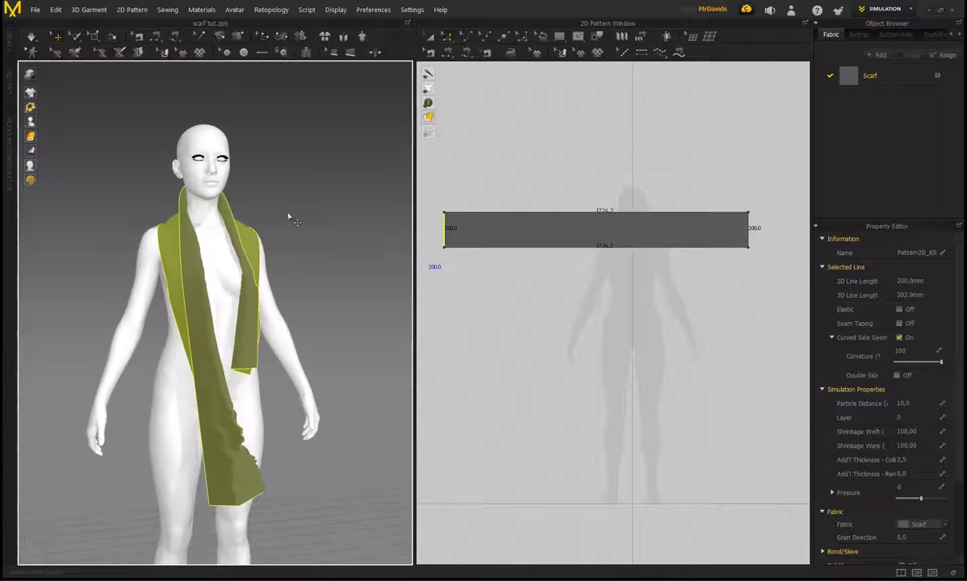
key("space")
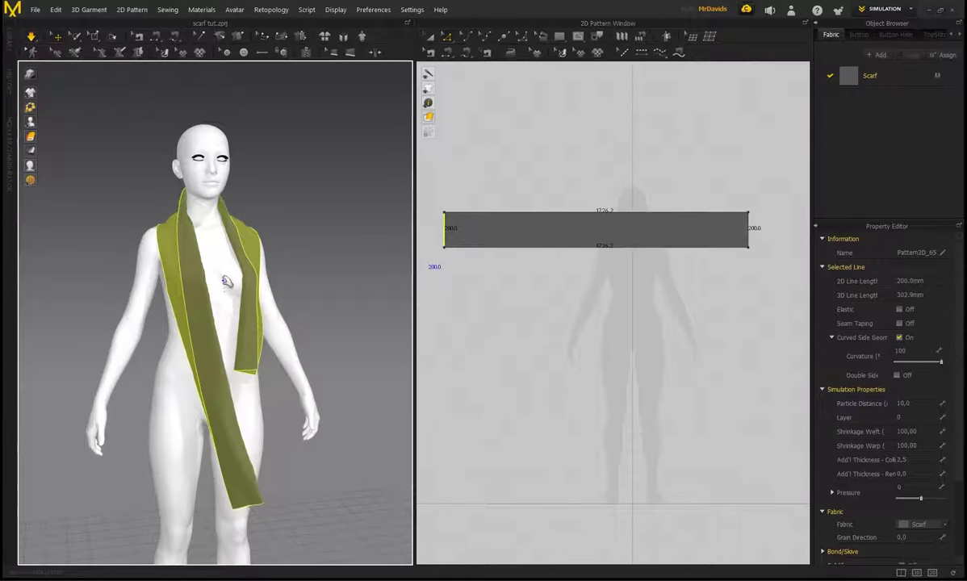
right_click_drag(231, 283, 213, 281)
middle_click_drag(217, 322, 235, 277)
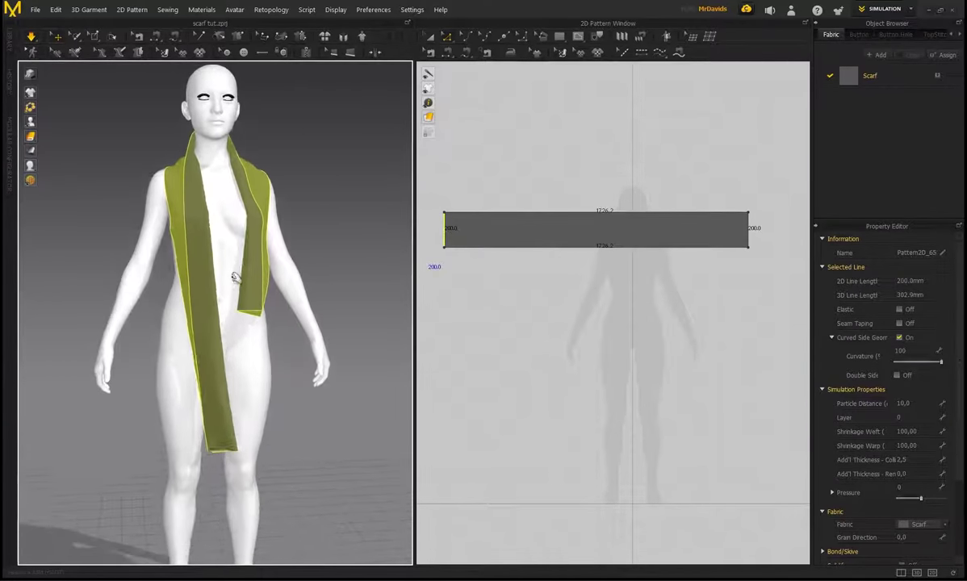
mouse_move(235, 277)
right_mouse_down()
mouse_move(248, 281)
mouse_move(241, 296)
right_mouse_up()
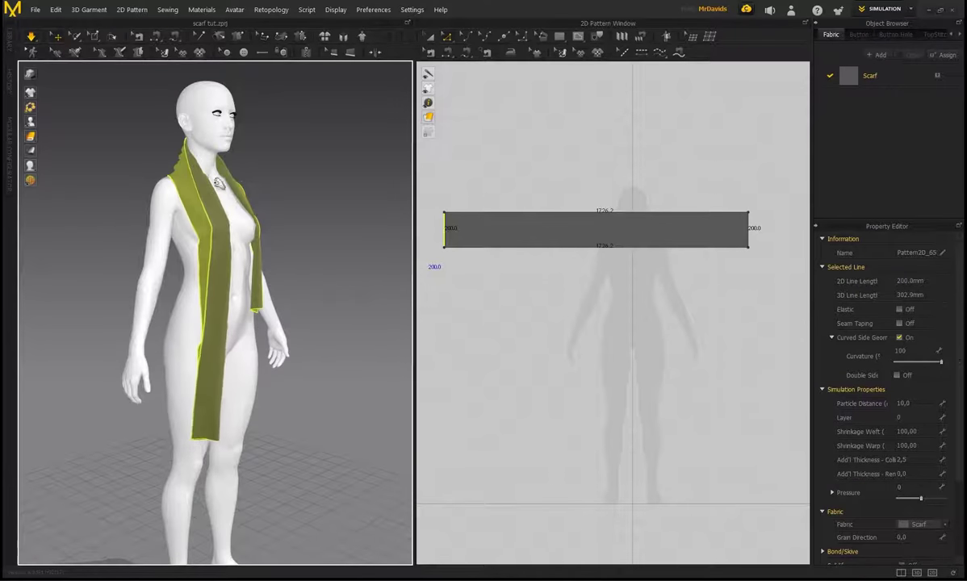
right_click_drag(233, 205, 162, 175)
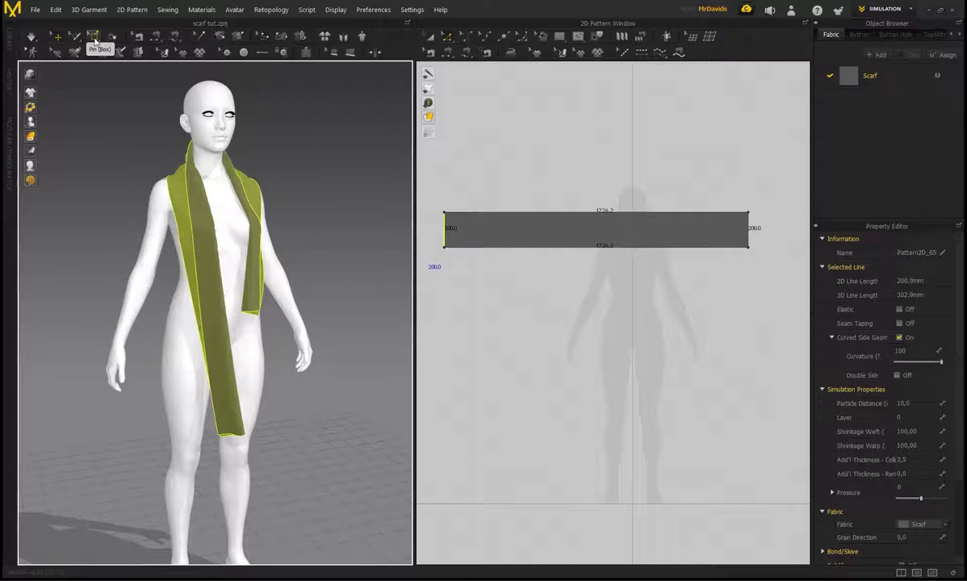
Box-pin a small patch of mesh at the tip of the scarf's longer hanging end.
left_click(95, 42)
scroll(248, 473, "up", 2)
right_click_drag(250, 469, 270, 501)
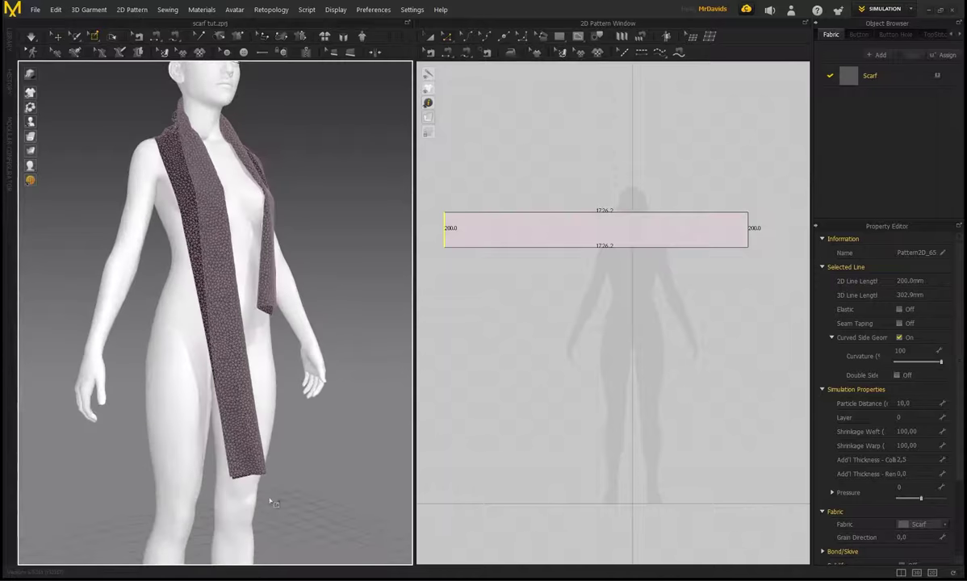
left_click(260, 490)
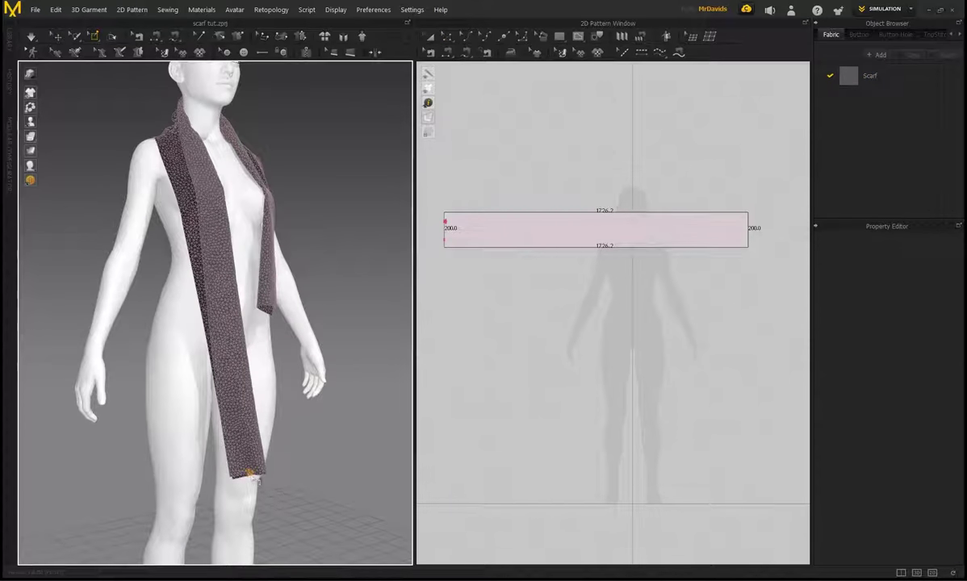
middle_click_drag(192, 301, 186, 289)
Restart the simulation and lift the pinned longer end up in front of the avatar's chest.
left_click(30, 39)
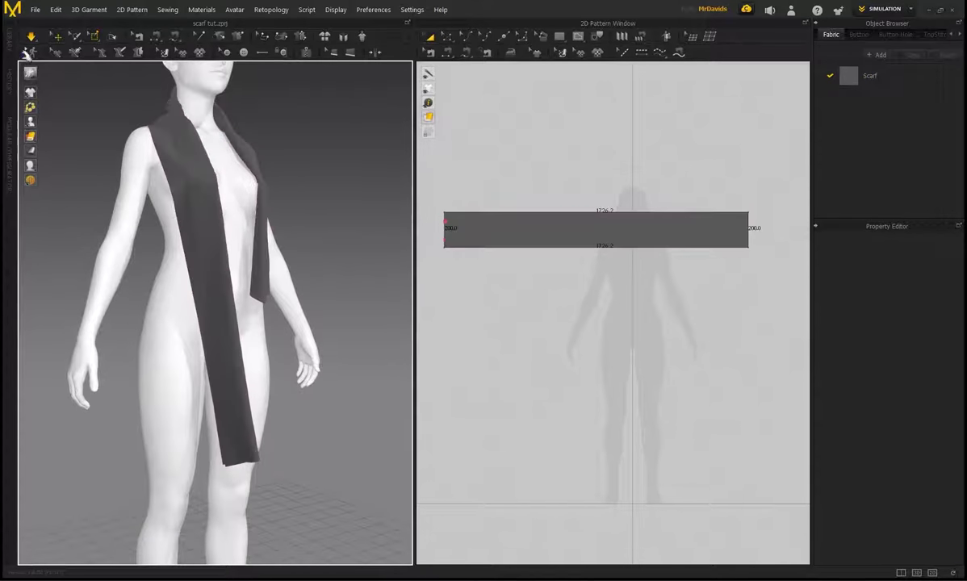
left_click(94, 37)
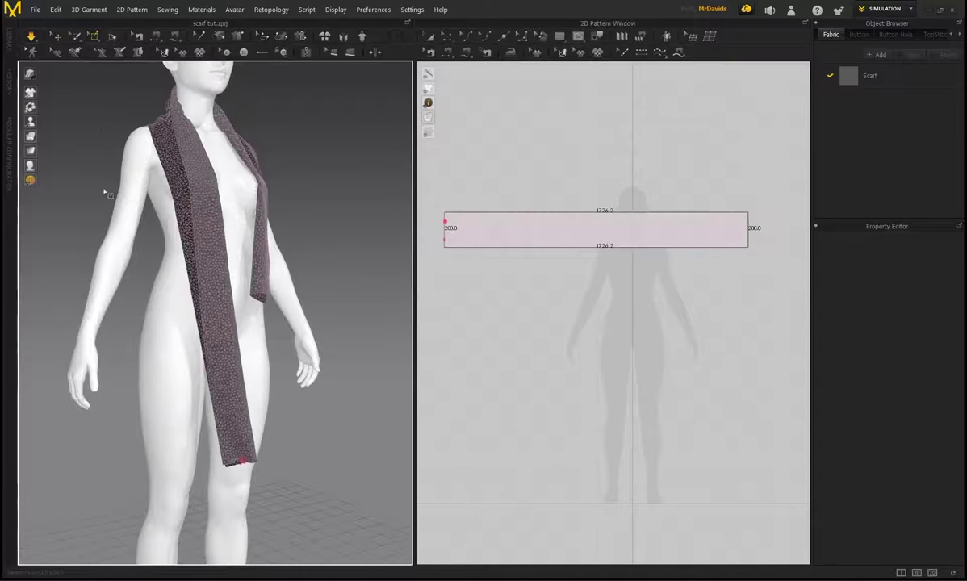
right_click_drag(103, 192, 118, 180)
right_click_drag(252, 460, 285, 469)
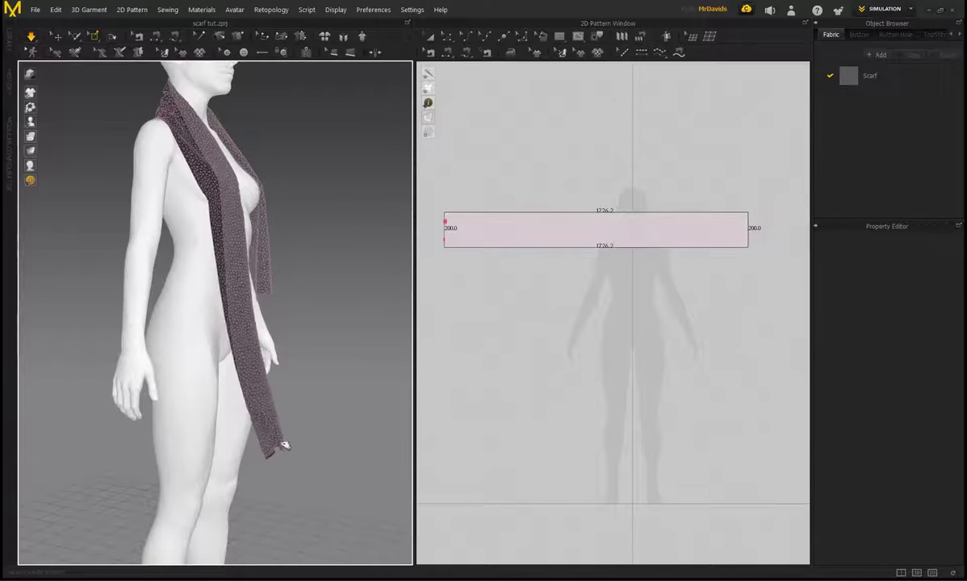
left_click_drag(285, 446, 296, 113)
Carry the pinned longer end over the avatar's left shoulder and behind its neck.
right_click_drag(329, 223, 179, 284)
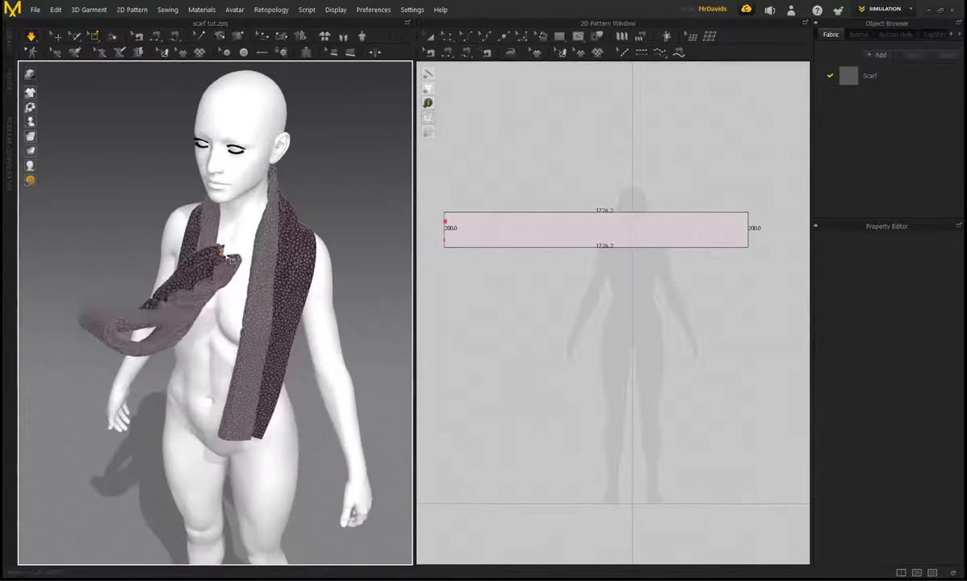
left_click_drag(225, 255, 327, 172)
right_click_drag(353, 238, 268, 253)
middle_click_drag(339, 250, 253, 248)
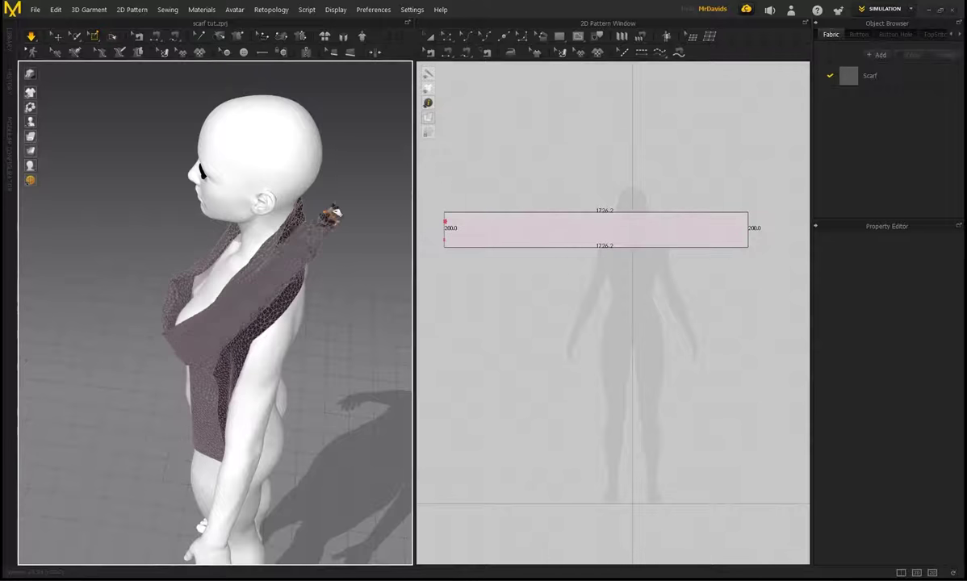
right_click_drag(337, 211, 266, 307)
middle_click_drag(272, 329, 234, 332)
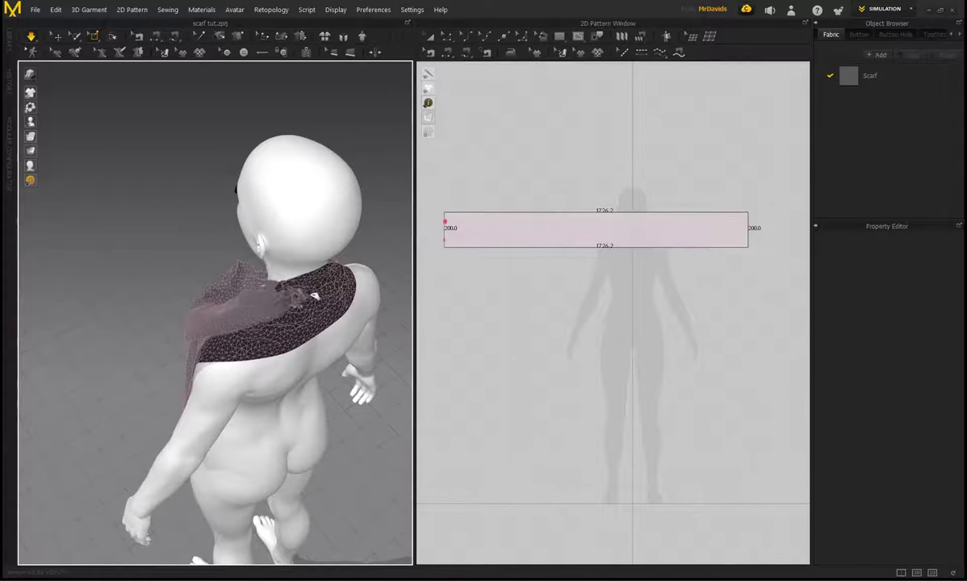
left_click_drag(314, 296, 403, 277)
Carry the pinned scarf end around the back of the neck and forward over the avatar's right shoulder.
right_click_drag(334, 222, 211, 195)
middle_click_drag(311, 263, 199, 265)
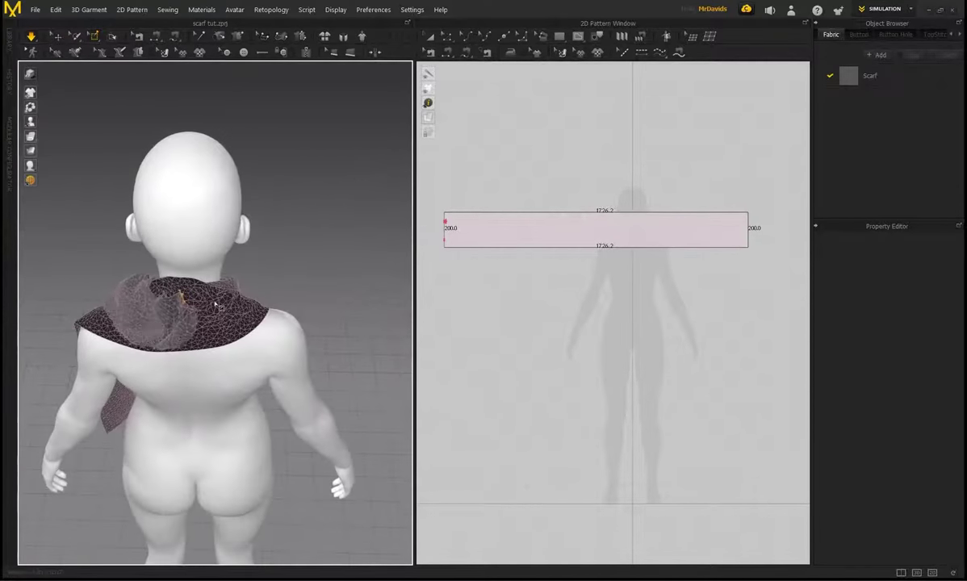
right_click_drag(278, 220, 205, 244)
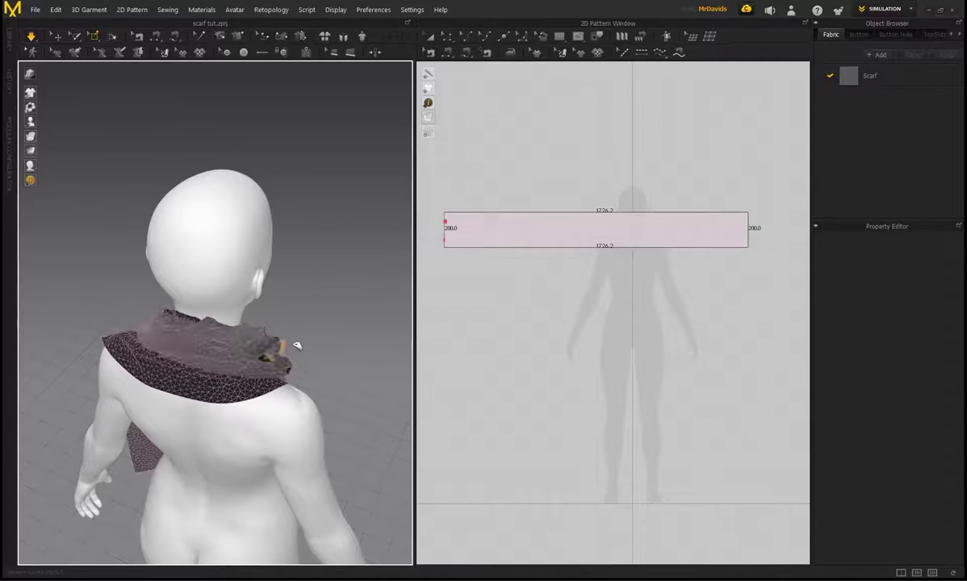
left_click_drag(297, 345, 330, 335)
right_click_drag(272, 280, 179, 249)
middle_click_drag(283, 289, 190, 248)
right_click_drag(189, 248, 194, 307)
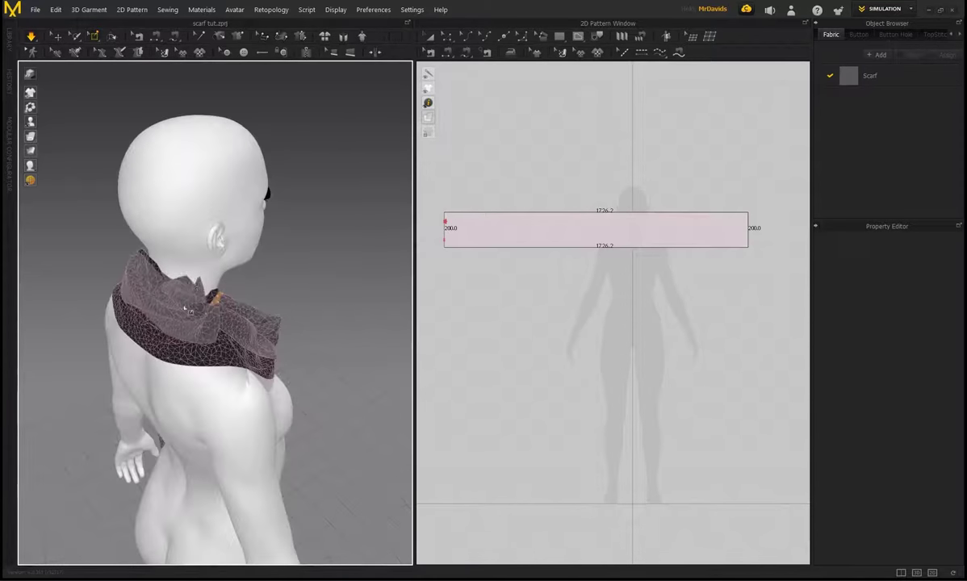
right_click_drag(260, 303, 216, 215)
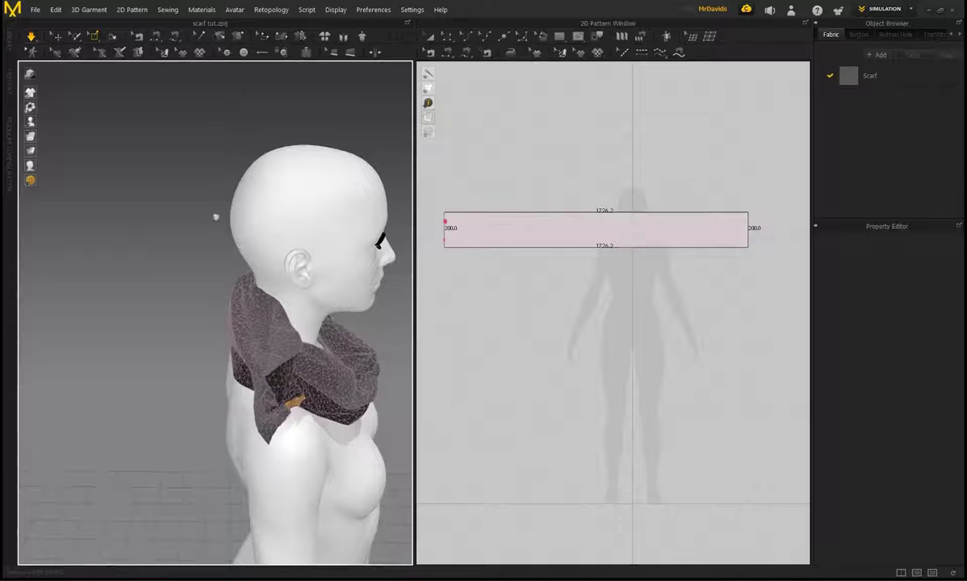
middle_click_drag(270, 270, 205, 226)
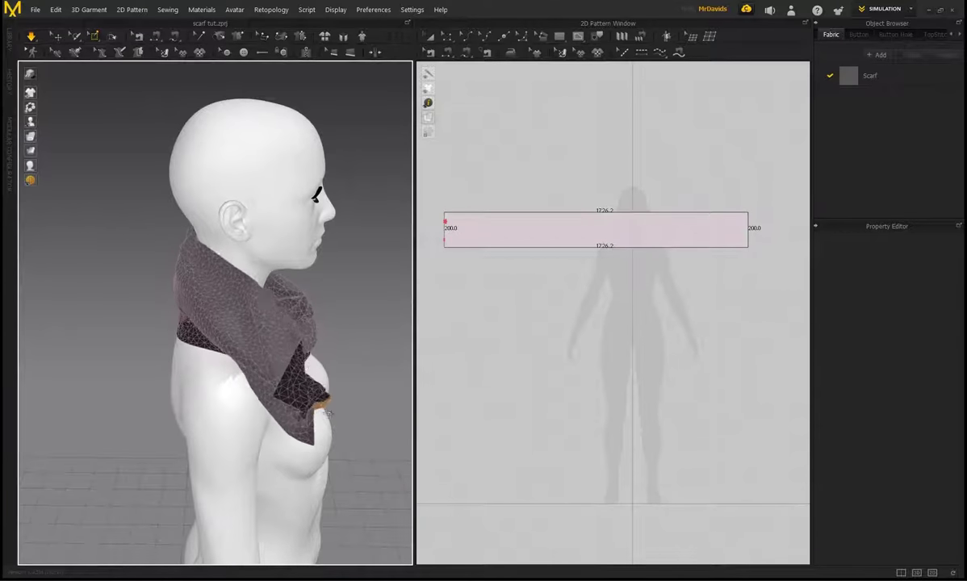
Reposition the pinned end outside the right shoulder, and bring it down in front of the avatar's chest.
left_click_drag(327, 411, 174, 371)
right_click_drag(275, 278, 185, 242)
middle_click_drag(294, 295, 173, 195)
right_click_drag(210, 198, 202, 234)
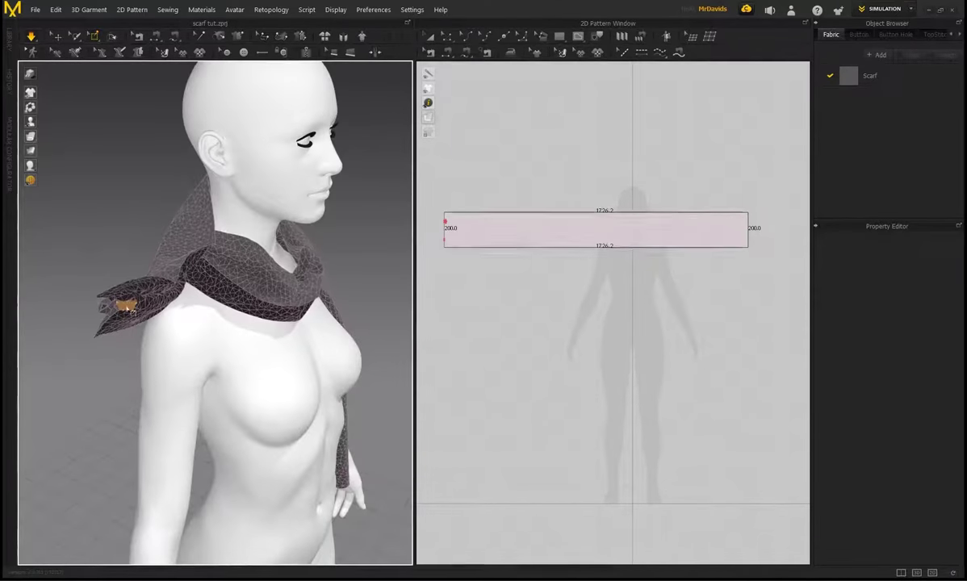
left_click_drag(284, 397, 324, 449)
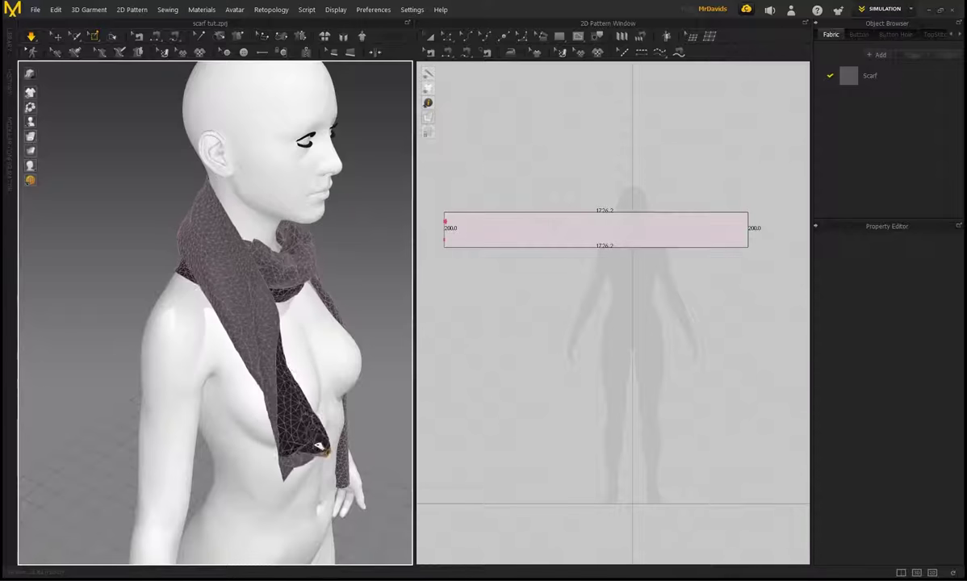
Pull the pinned end outward in front of the torso to tighten the wrap around the neck.
right_click_drag(318, 327, 246, 244)
scroll(246, 244, "down", 2)
middle_click_drag(246, 244, 151, 231)
right_click_drag(151, 231, 218, 267)
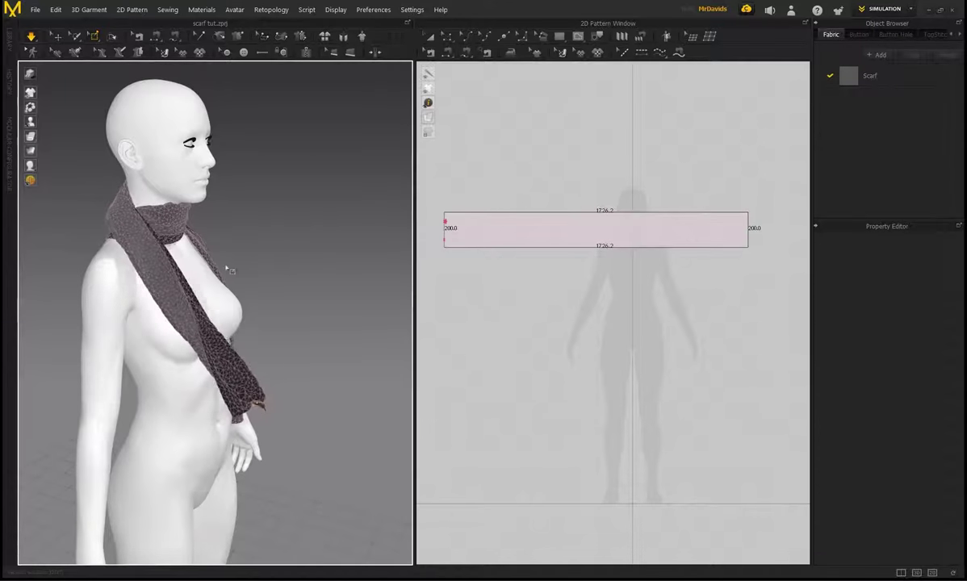
right_click_drag(227, 269, 400, 356)
right_click_drag(281, 292, 199, 298)
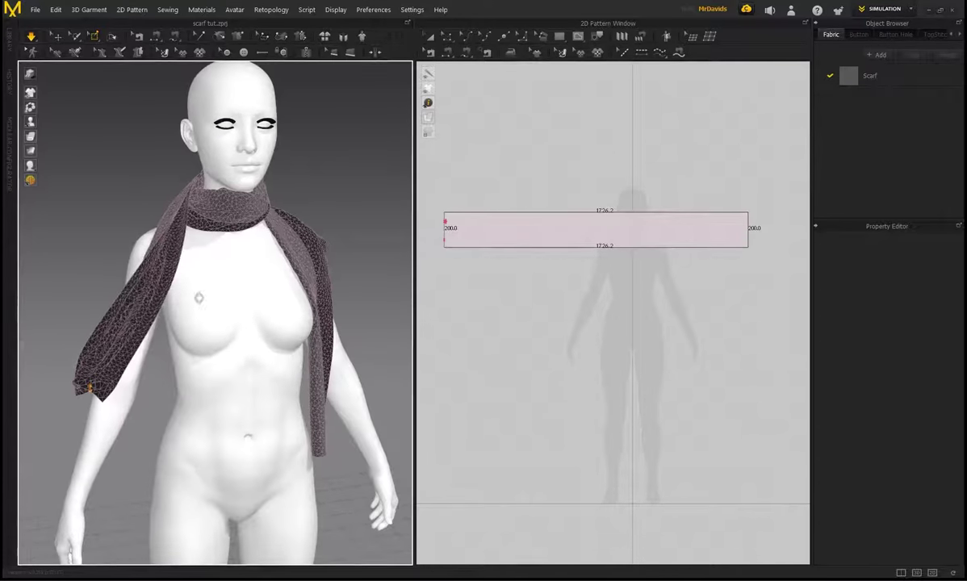
left_click_drag(91, 390, 219, 450)
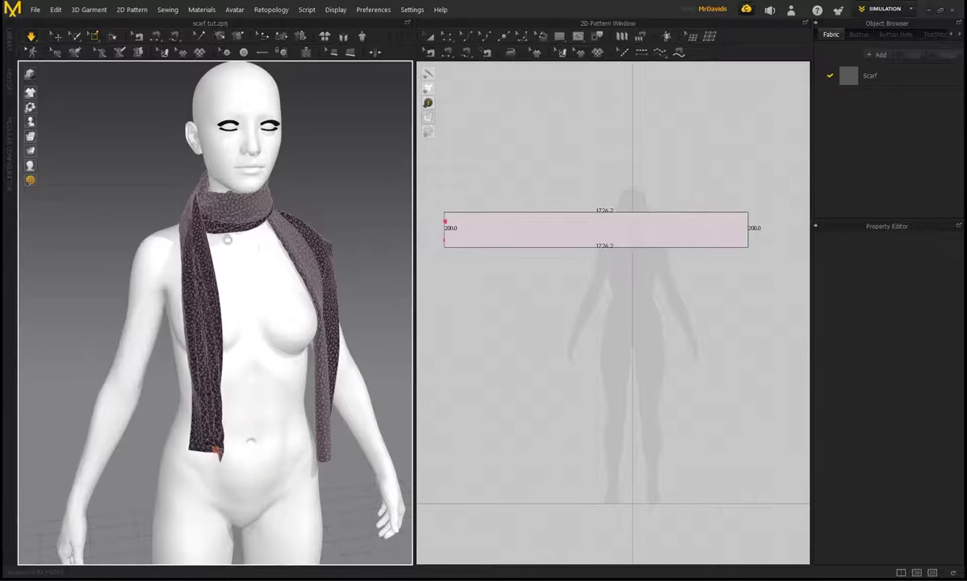
right_click_drag(227, 237, 146, 234)
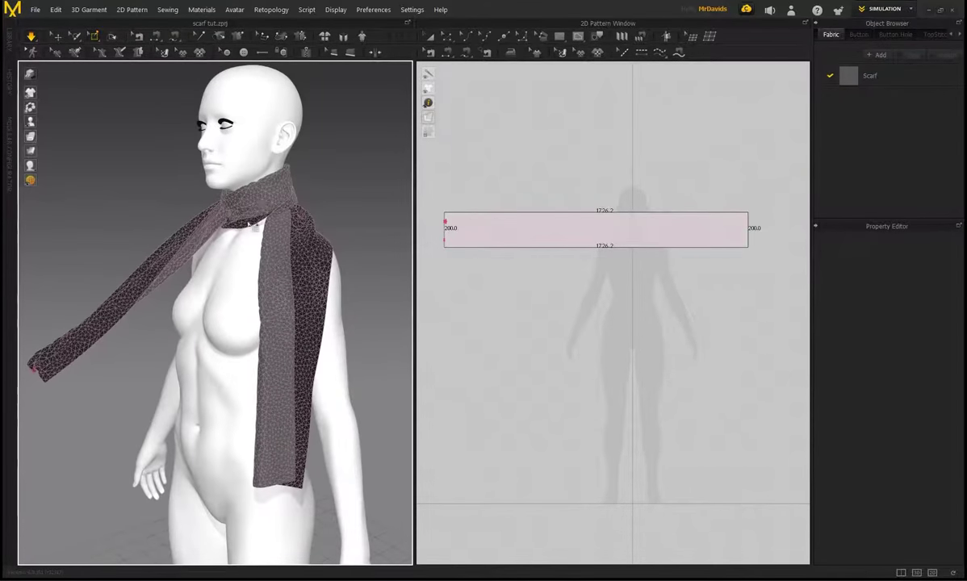
right_click_drag(239, 250, 142, 128)
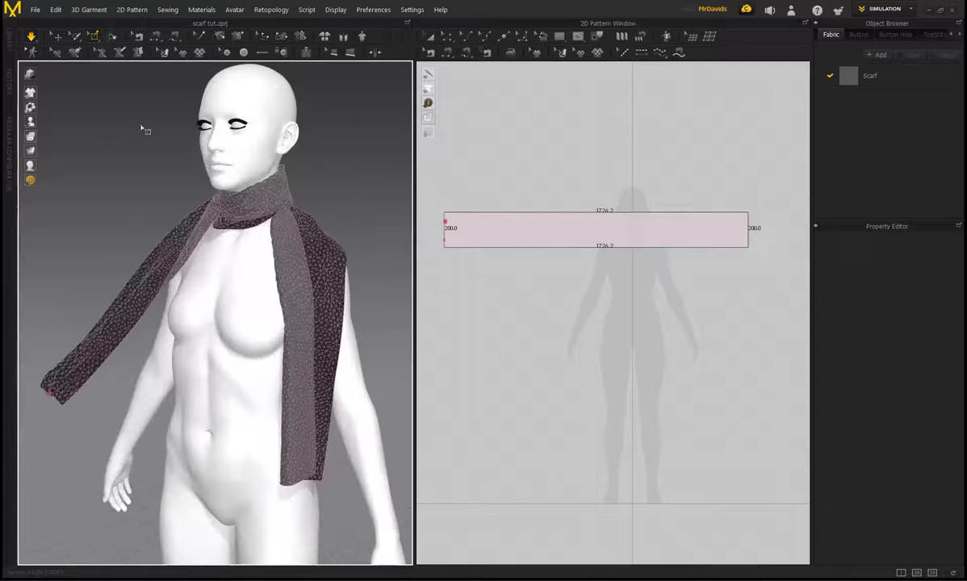
Lower the pinned end so it hangs straight down the right side of the avatar's torso.
left_click(58, 41)
right_click_drag(251, 252, 263, 192)
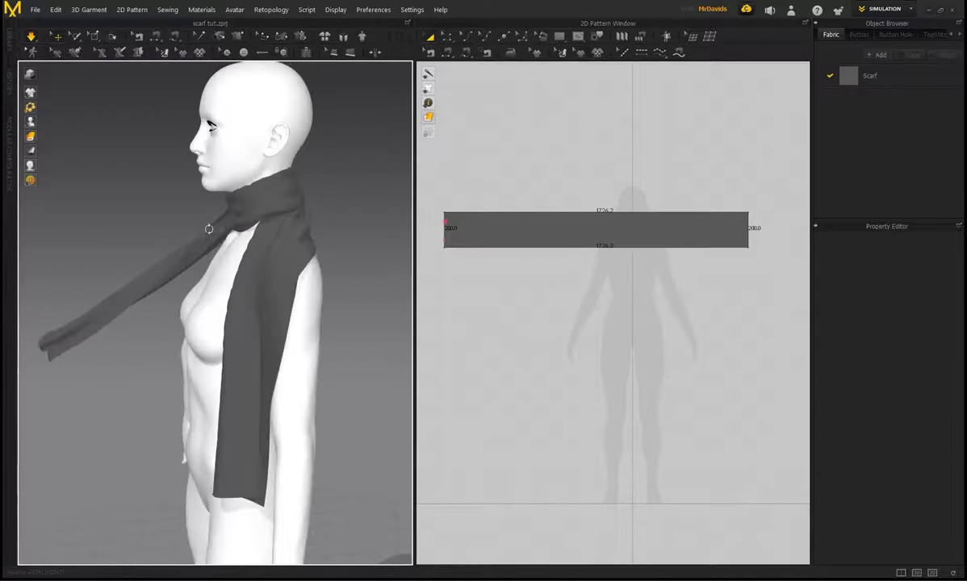
right_click_drag(209, 230, 188, 239)
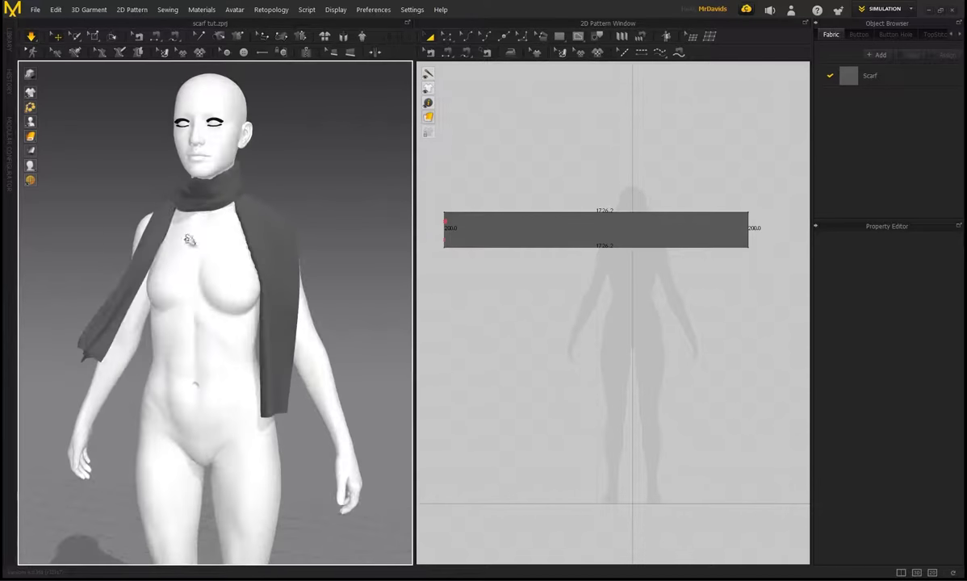
left_click(96, 39)
right_click_drag(148, 296, 127, 308)
left_click_drag(47, 350, 147, 384)
right_click_drag(202, 328, 295, 289)
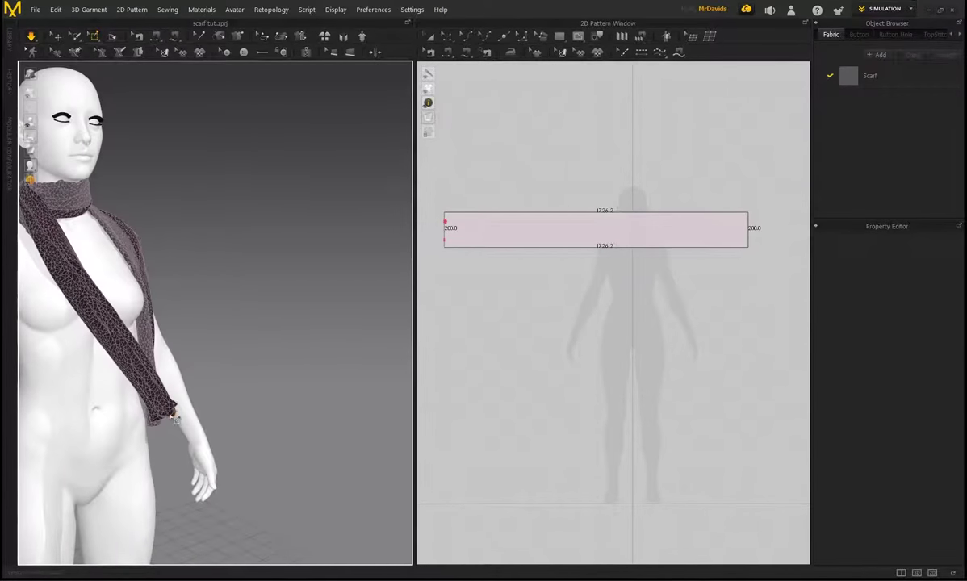
left_click_drag(142, 422, 84, 436)
middle_click_drag(60, 173, 173, 227)
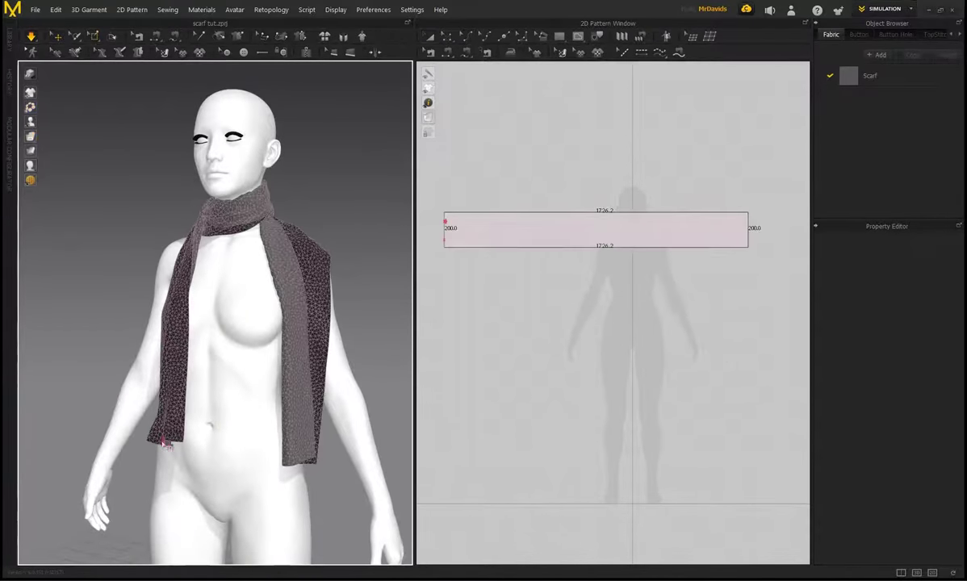
right_click_drag(230, 323, 249, 331)
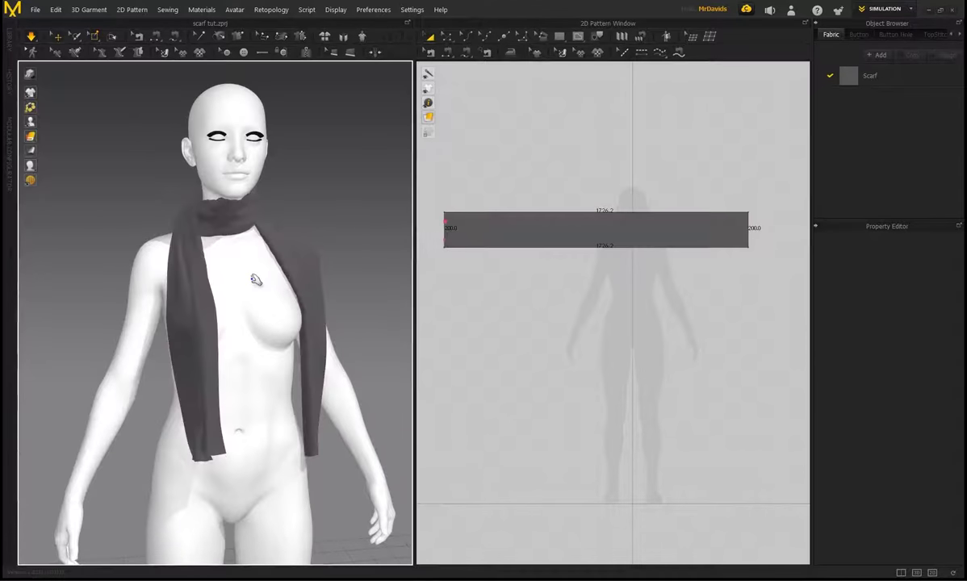
mouse_move(223, 285)
right_mouse_down()
mouse_move(279, 295)
mouse_move(328, 288)
mouse_move(229, 281)
right_mouse_up()
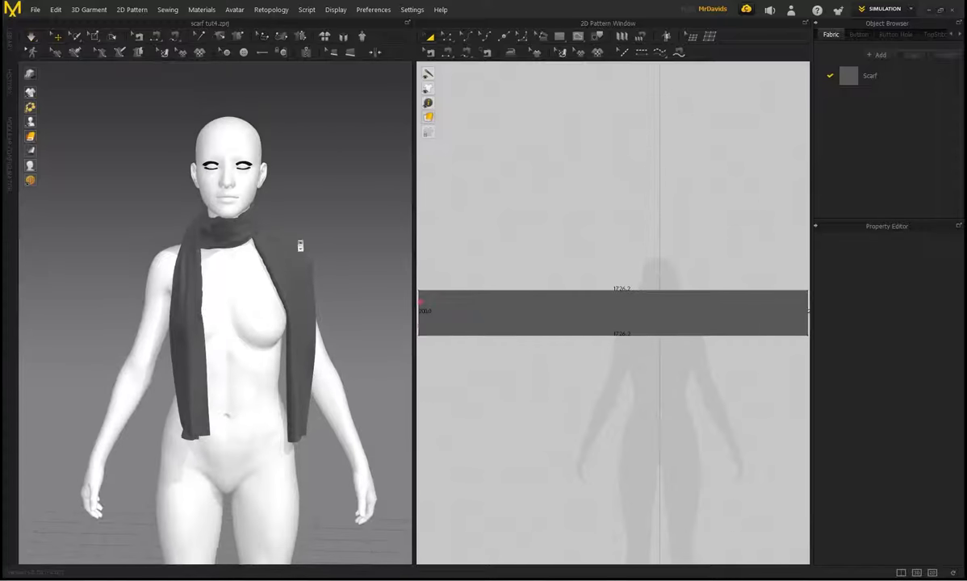
Examine the scarf pattern's simulation properties, including its particle distance, and the drape around the neck.
left_click(672, 317)
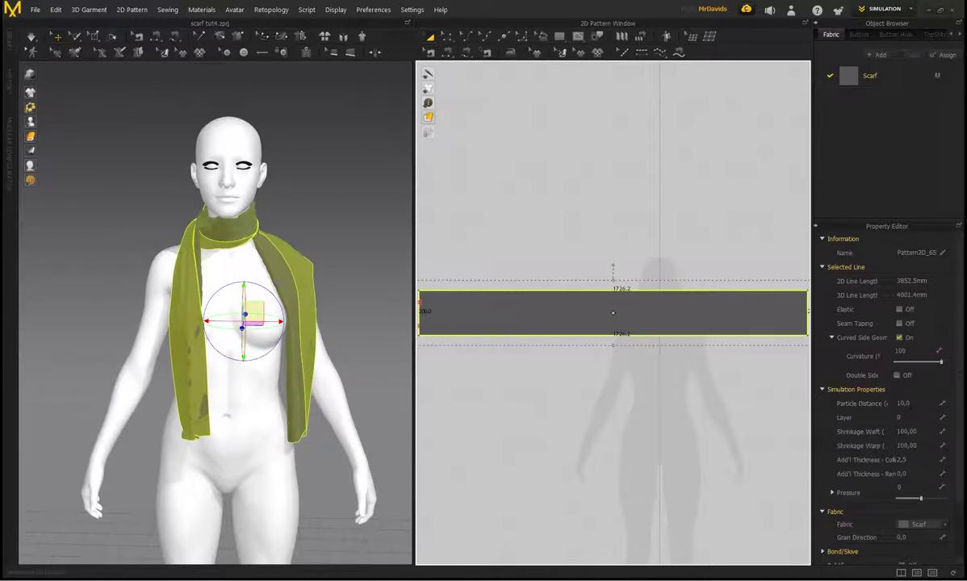
scroll(289, 219, "down", 2)
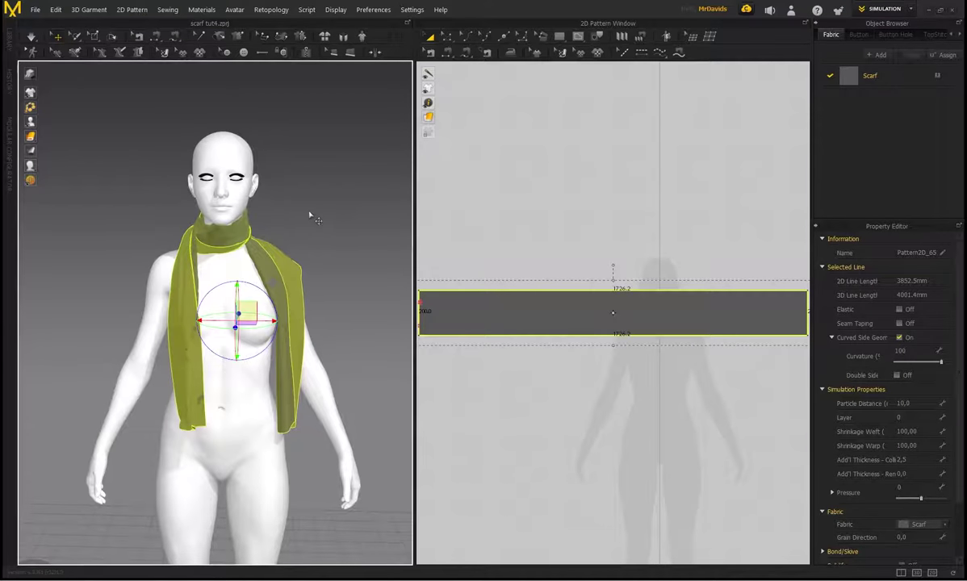
right_click_drag(311, 216, 285, 193)
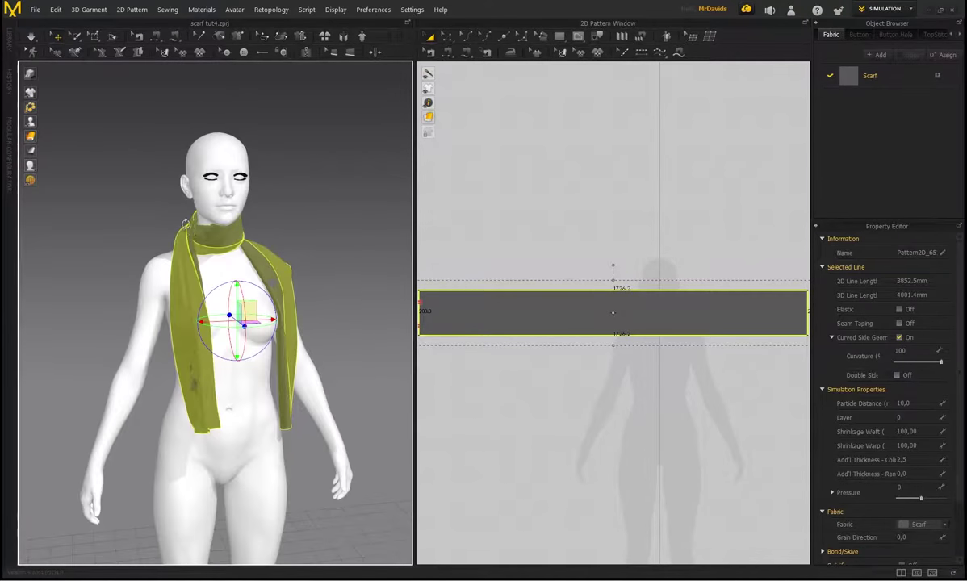
mouse_move(185, 224)
right_mouse_down()
mouse_move(334, 229)
mouse_move(196, 230)
right_mouse_up()
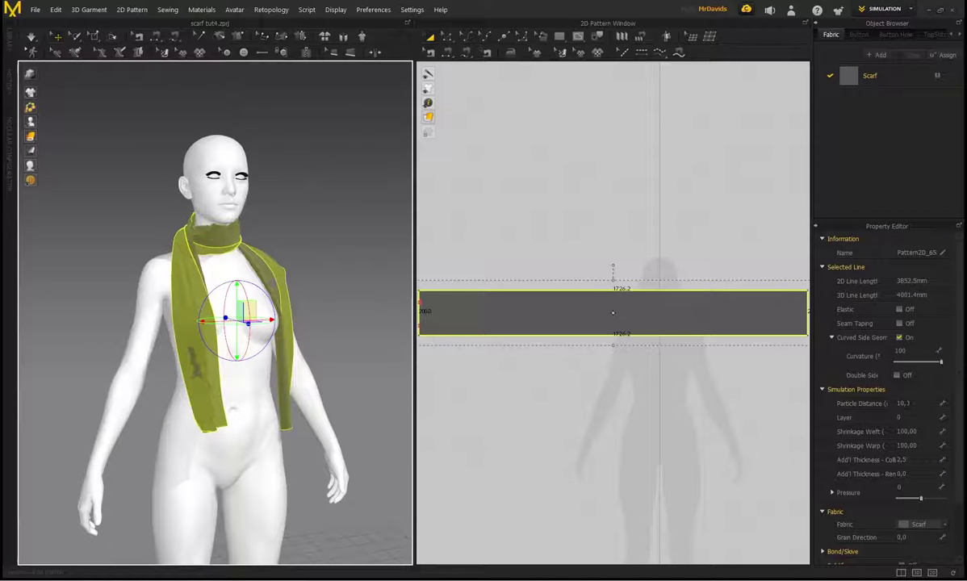
left_click(918, 405)
left_click(633, 246)
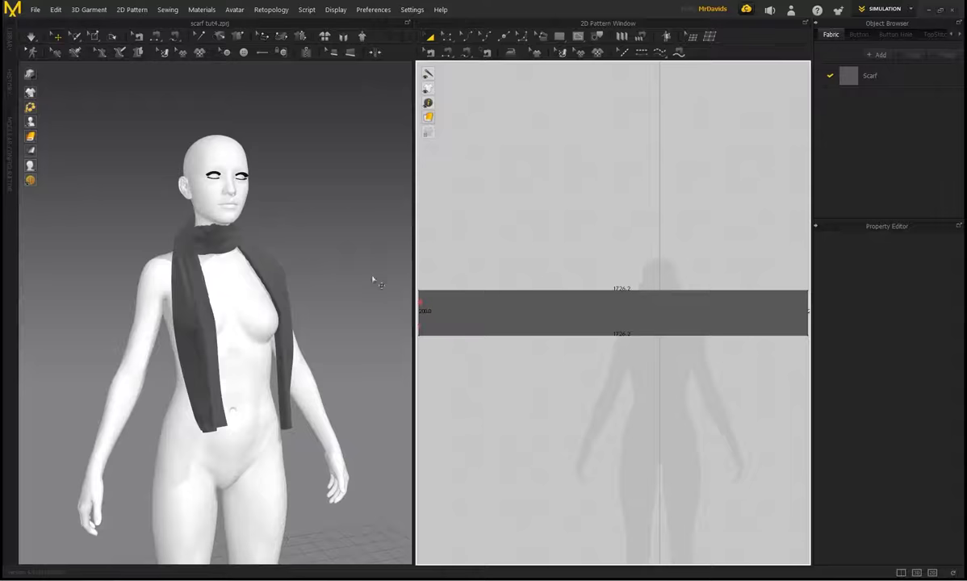
right_click_drag(373, 278, 318, 273)
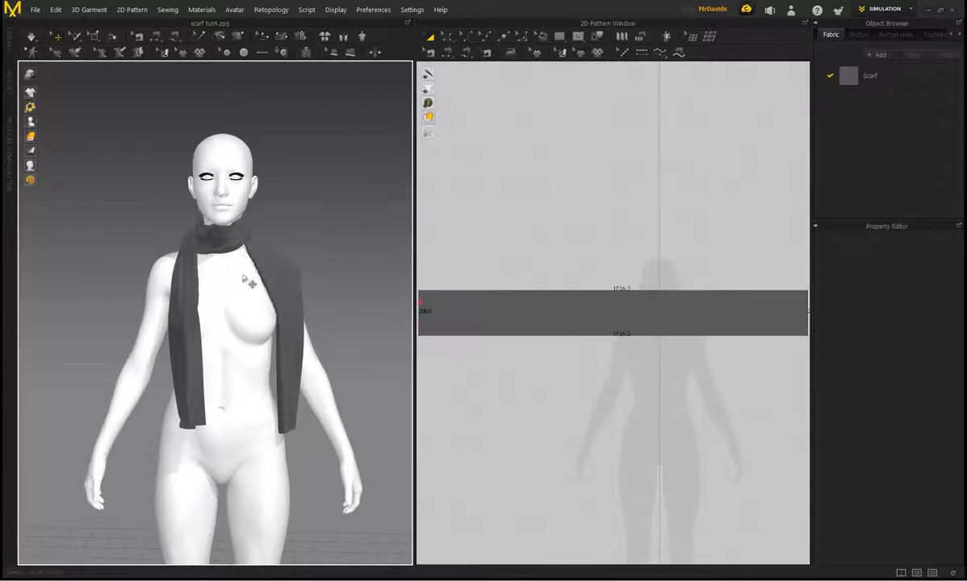
mouse_move(250, 283)
right_mouse_down()
mouse_move(140, 272)
mouse_move(244, 279)
right_mouse_up()
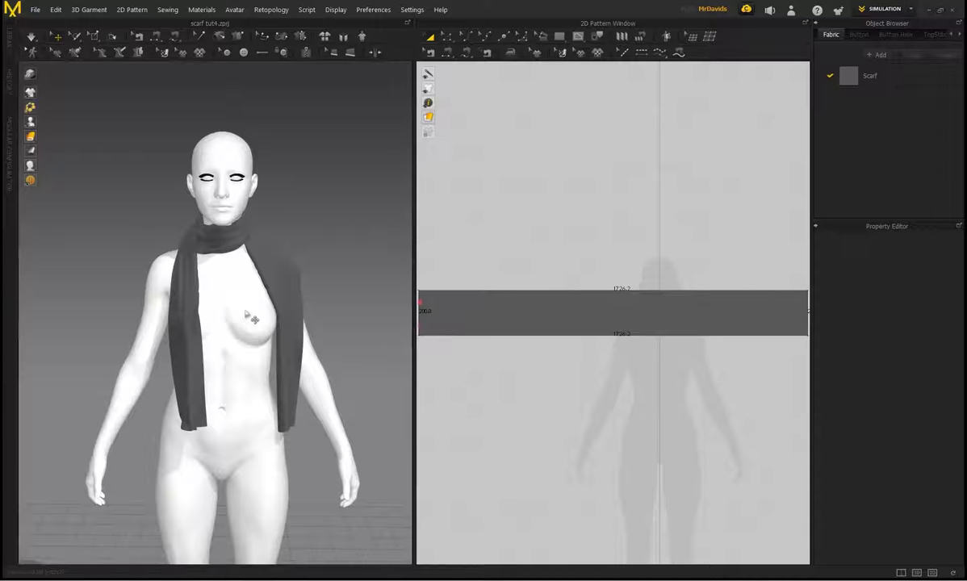
Delete the pins from the scarf end on the avatar's right side and restart the simulation.
right_click_drag(245, 314, 212, 308)
left_click(97, 37)
scroll(243, 323, "up", 3)
right_click(208, 466)
left_click(244, 474)
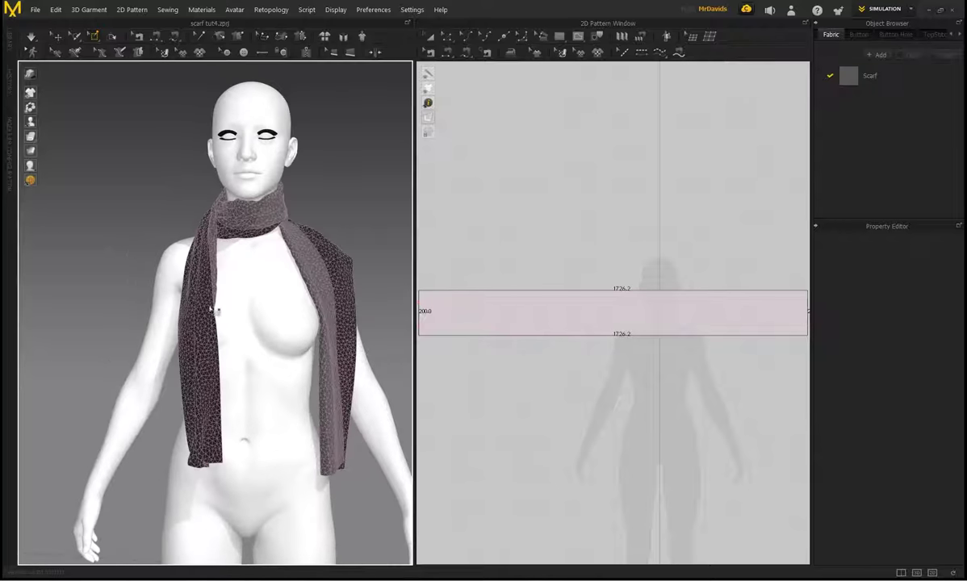
left_click(36, 40)
middle_click_drag(224, 297, 171, 263)
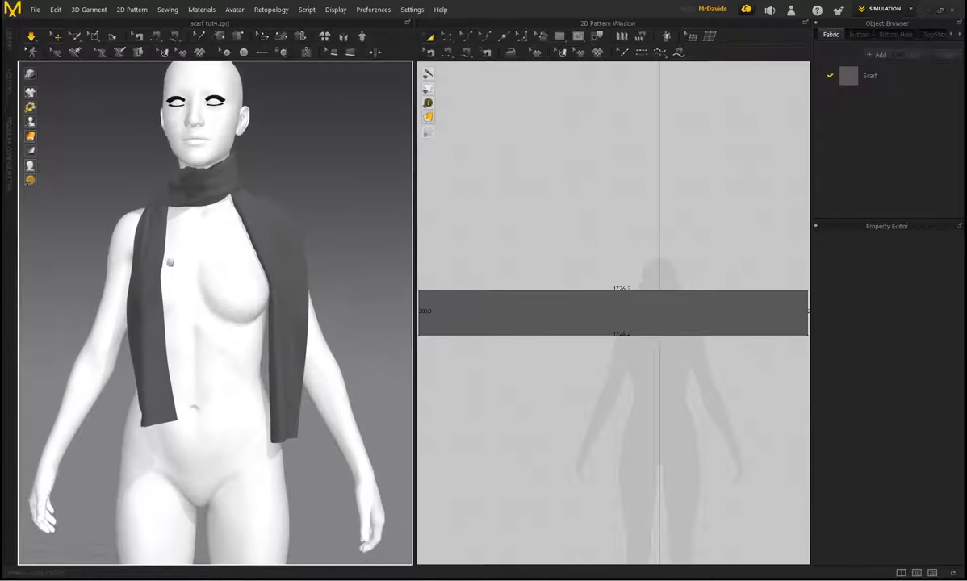
Box-pin the tip of the scarf end hanging on the avatar's left side and pull it forward.
left_click(97, 39)
right_click_drag(232, 318, 188, 306)
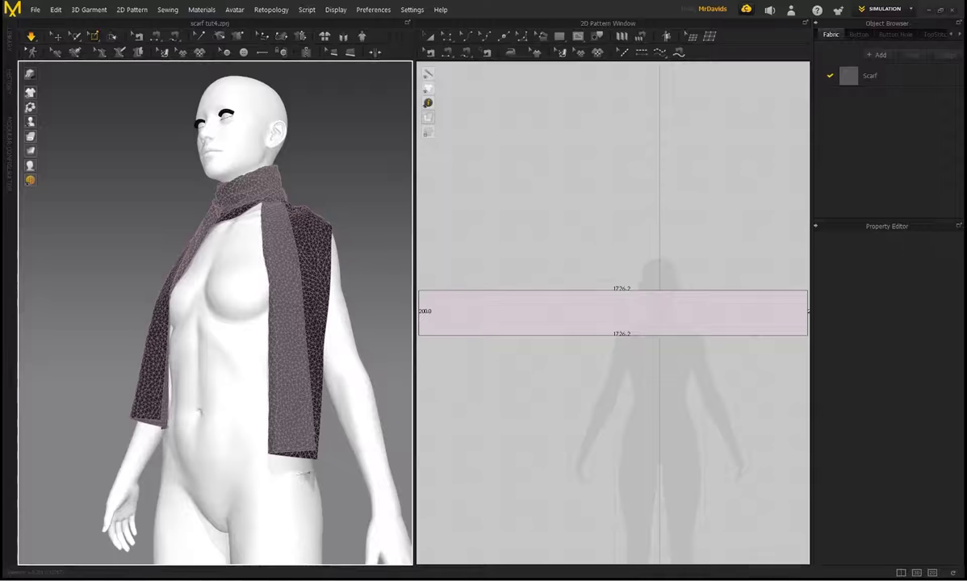
right_click_drag(230, 365, 180, 379)
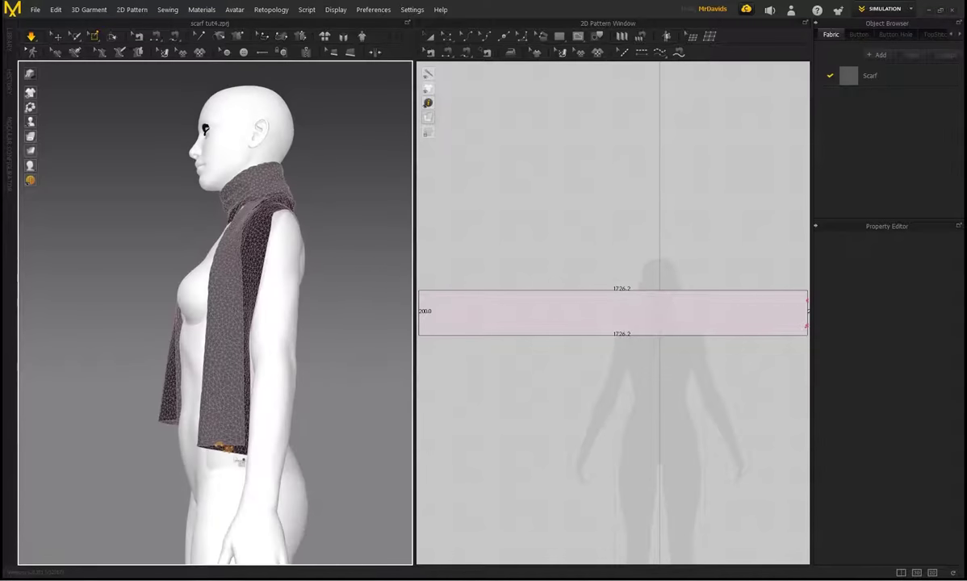
left_click_drag(230, 453, 73, 310)
Draw the pinned left-side end across the front of the avatar's torso.
right_click_drag(78, 237, 150, 275)
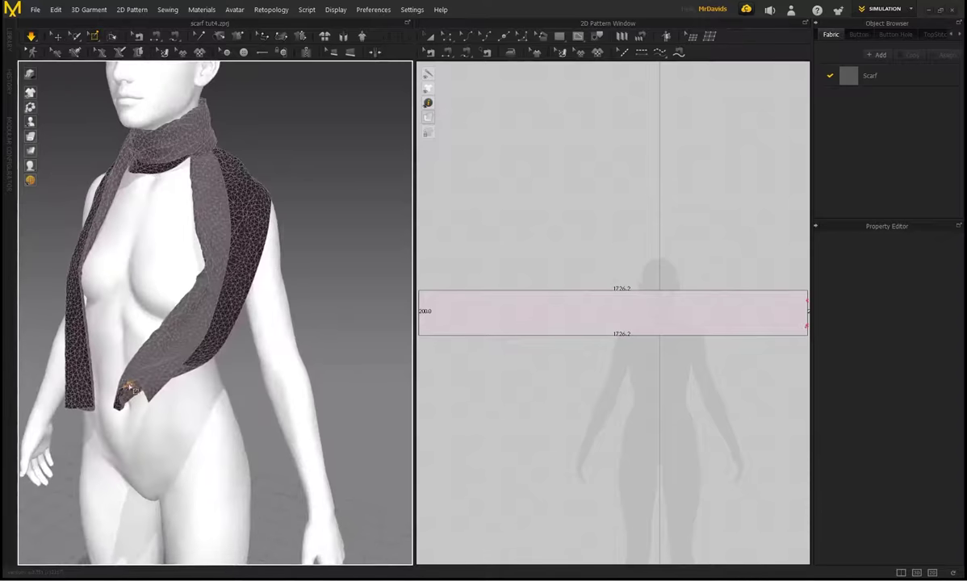
left_click_drag(126, 388, 23, 373)
right_click_drag(52, 190, 84, 201)
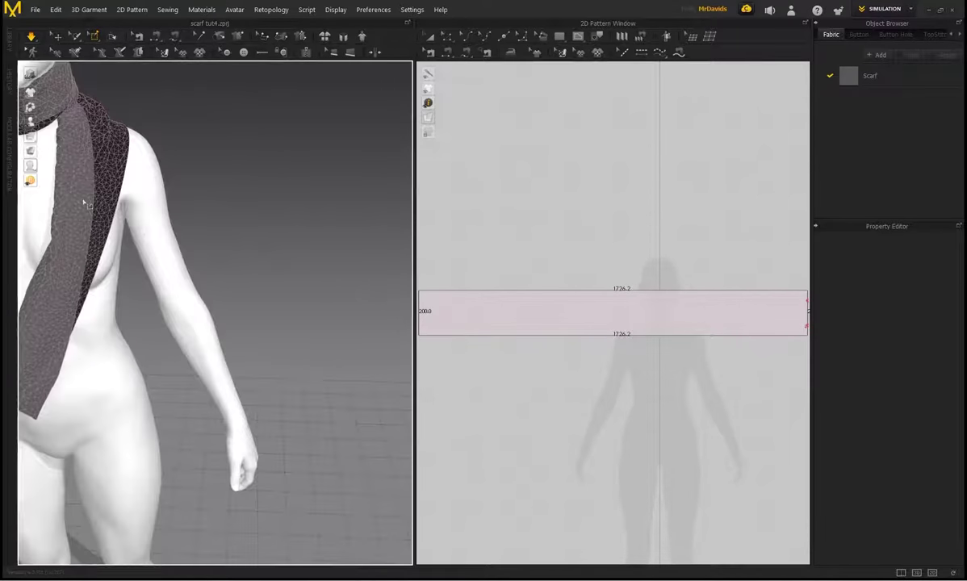
middle_click_drag(84, 201, 300, 254)
left_click_drag(218, 407, 145, 403)
Pull the pinned left-side end farther out in front of the avatar's chest.
right_click_drag(271, 310, 194, 289)
middle_click_drag(372, 335, 296, 320)
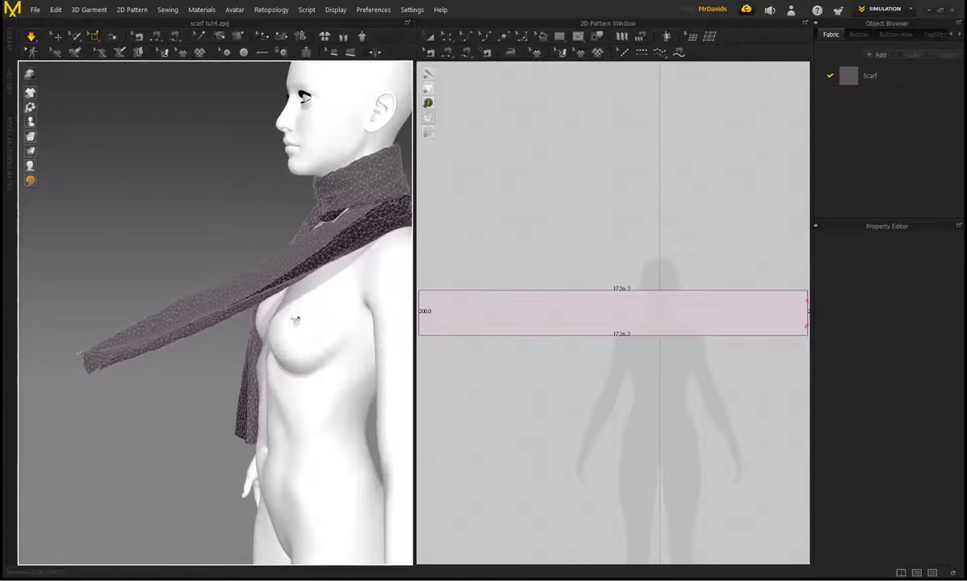
right_click_drag(295, 319, 301, 304)
left_click_drag(89, 366, 31, 335)
Box-pin a small patch of mesh at the tip of the scarf end hanging on the avatar's right side.
right_click_drag(137, 257, 221, 240)
middle_click_drag(220, 240, 280, 249)
middle_click_drag(123, 319, 161, 326)
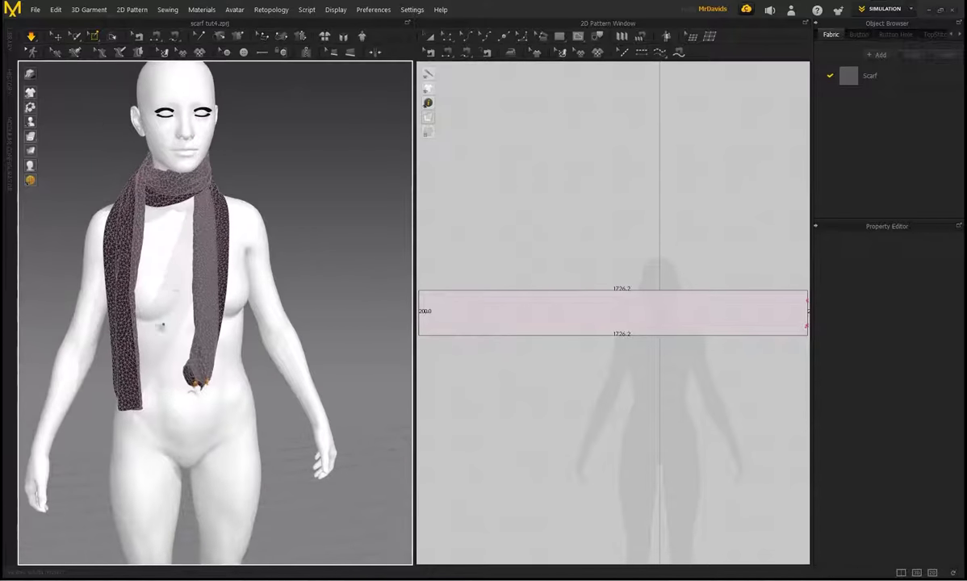
right_click_drag(162, 326, 212, 329)
middle_click_drag(211, 330, 360, 284)
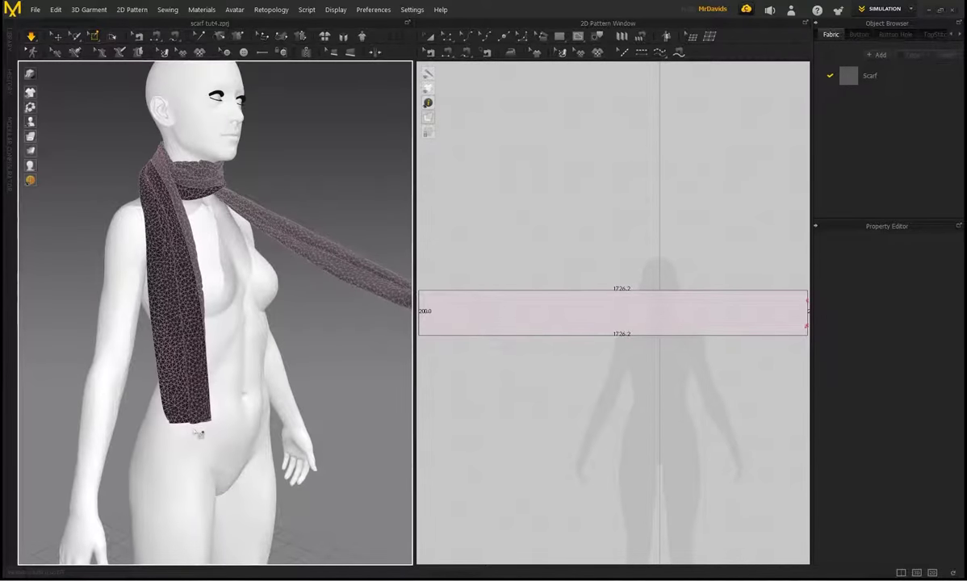
right_click_drag(231, 438, 213, 419)
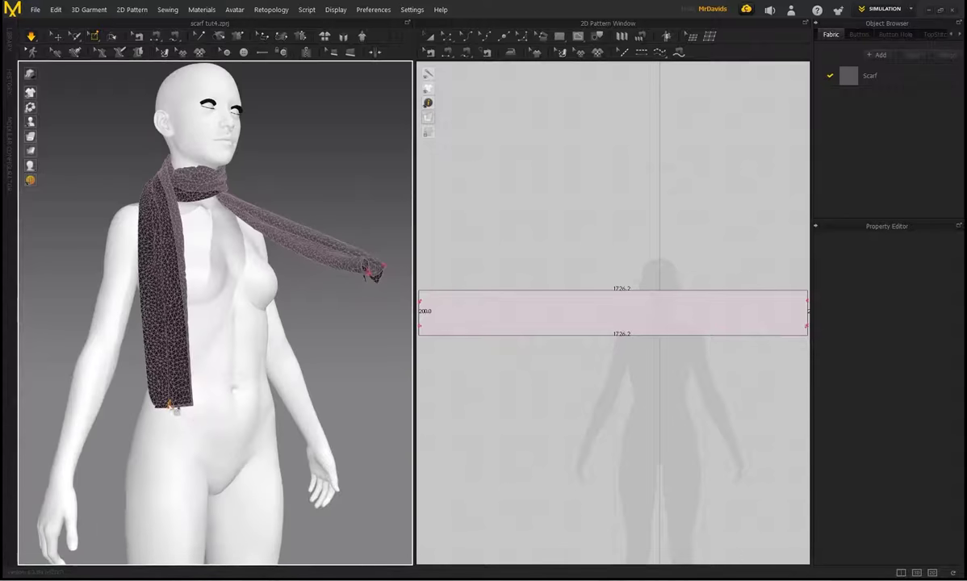
Draw the pinned right-side scarf end across the front of the avatar and up beside her left shoulder.
left_click_drag(171, 406, 333, 327)
middle_click_drag(281, 367, 194, 438)
right_click_drag(252, 452, 212, 452)
left_click_drag(231, 403, 221, 255)
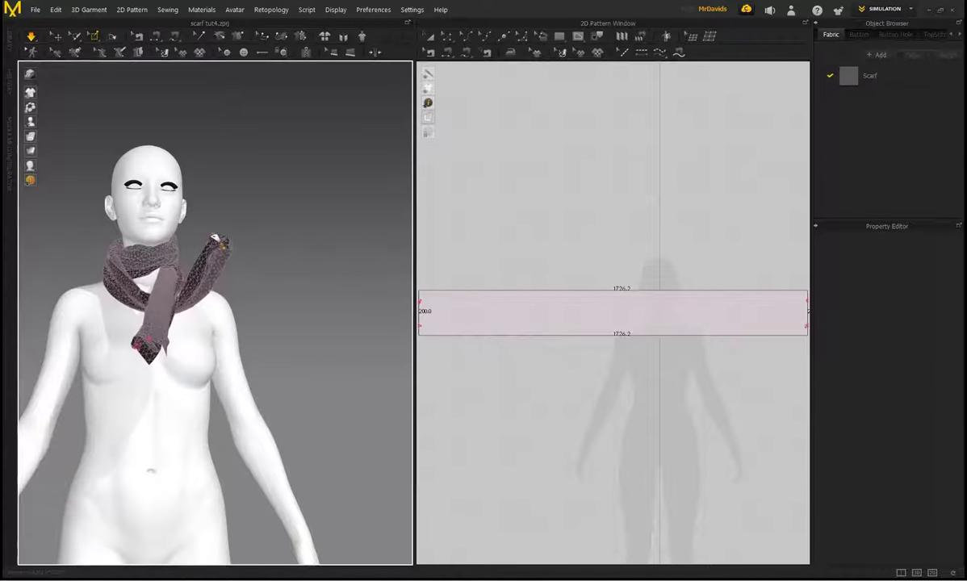
Fold the pinned short end back over the outstretched long end toward the avatar's throat.
right_click_drag(217, 250, 295, 305)
scroll(305, 315, "up", 3)
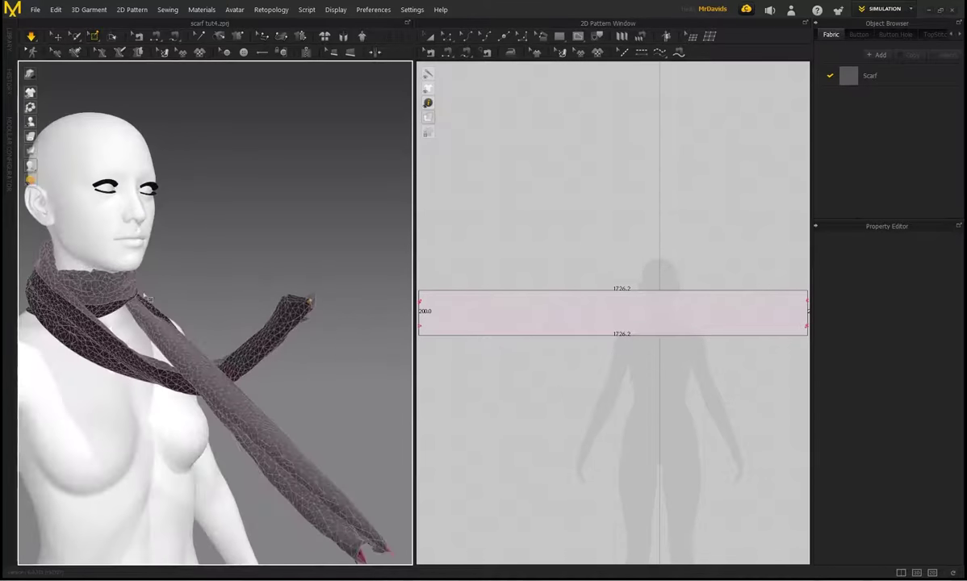
middle_click_drag(118, 401, 167, 408)
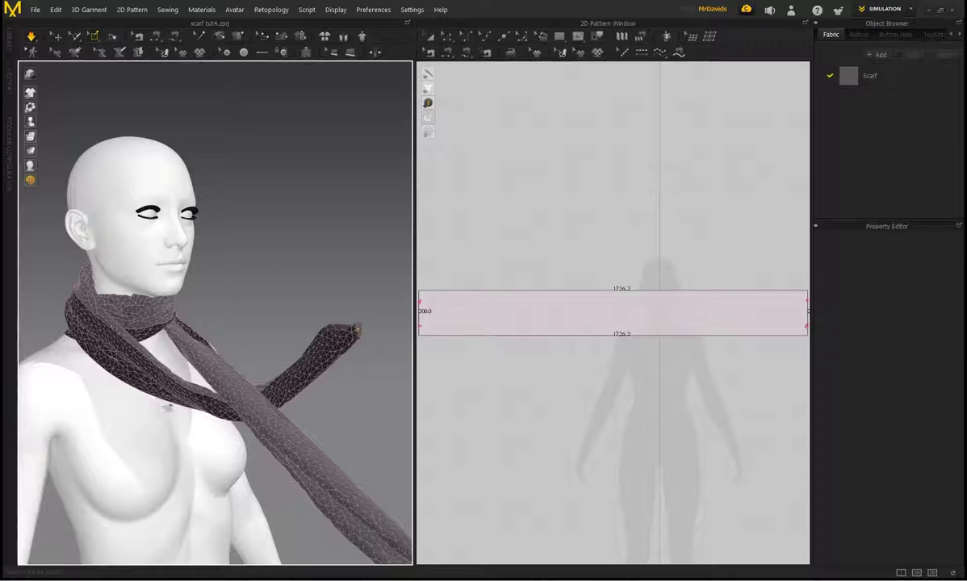
left_click_drag(360, 331, 166, 302)
right_click_drag(242, 281, 268, 319)
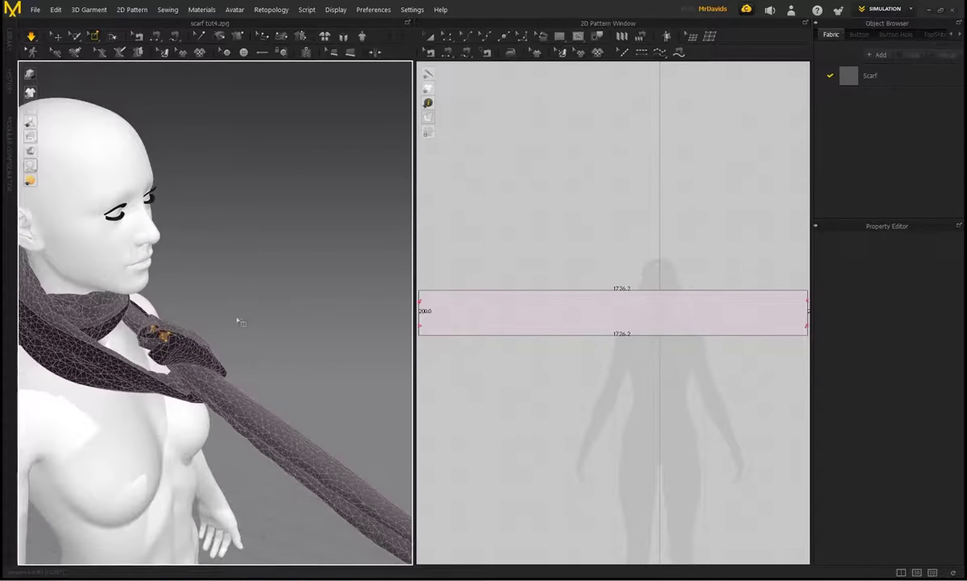
Box-pin a small patch on the lower edge of the neck loop beside the crossing of the two ends.
middle_click_drag(240, 322, 313, 326)
left_click_drag(260, 365, 227, 334)
right_click_drag(194, 464, 166, 401)
middle_click_drag(253, 468, 191, 406)
mouse_move(191, 406)
right_mouse_down()
mouse_move(218, 410)
mouse_move(166, 403)
mouse_move(202, 404)
right_mouse_up()
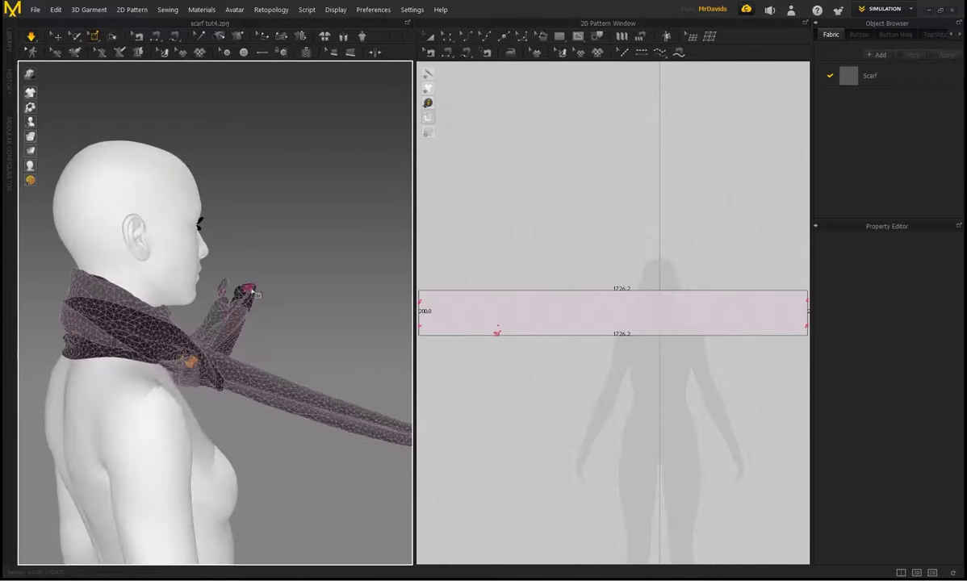
Lay the pinned short end back over the crossing toward the right side of the avatar's neck.
left_click_drag(214, 296, 203, 299)
right_click_drag(245, 309, 211, 337)
middle_click_drag(211, 336, 211, 399)
scroll(212, 399, "up", 3)
right_click_drag(158, 396, 186, 391)
left_click_drag(139, 373, 104, 398)
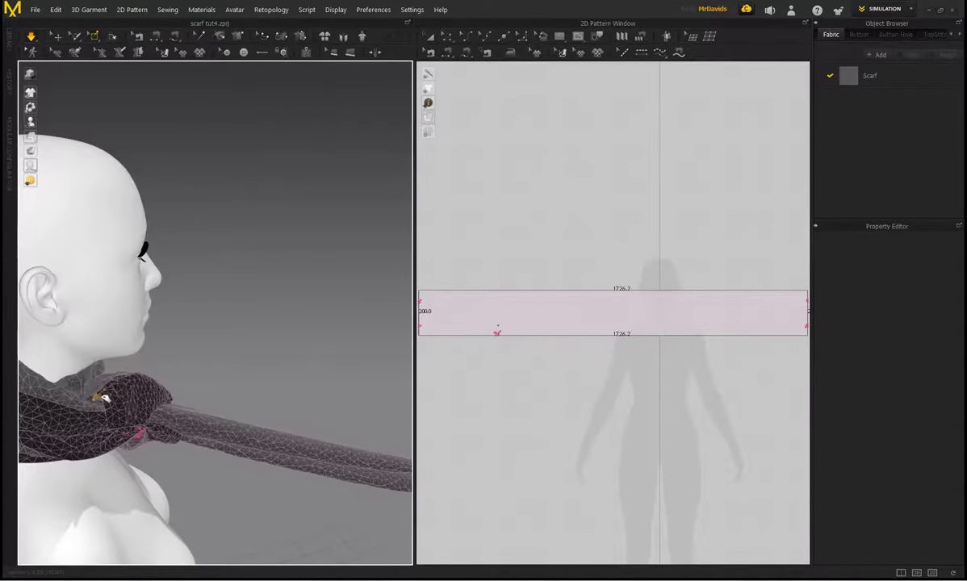
Tuck the tip of the short end into the gap between the neck wrap and the front loop.
right_click_drag(231, 331, 172, 392)
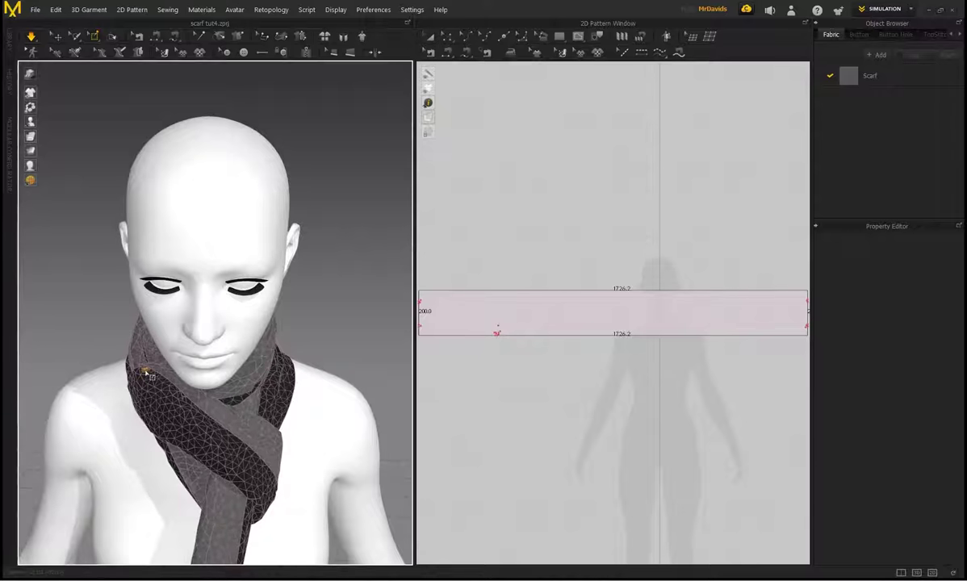
left_click_drag(146, 373, 227, 420)
right_click_drag(58, 445, 167, 452)
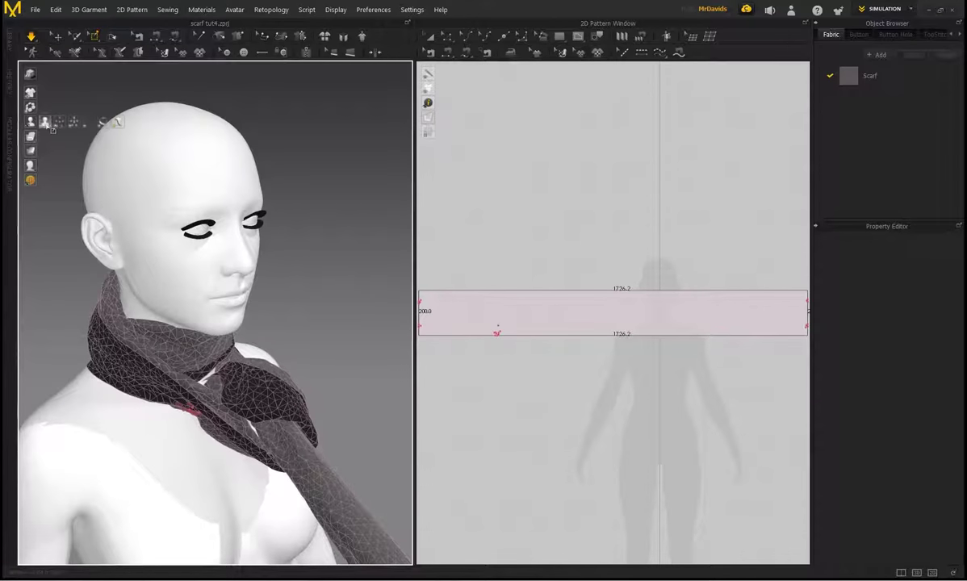
Hide the avatar, pull the tucked tip through beneath the front loop, and show the avatar again.
left_click(46, 123)
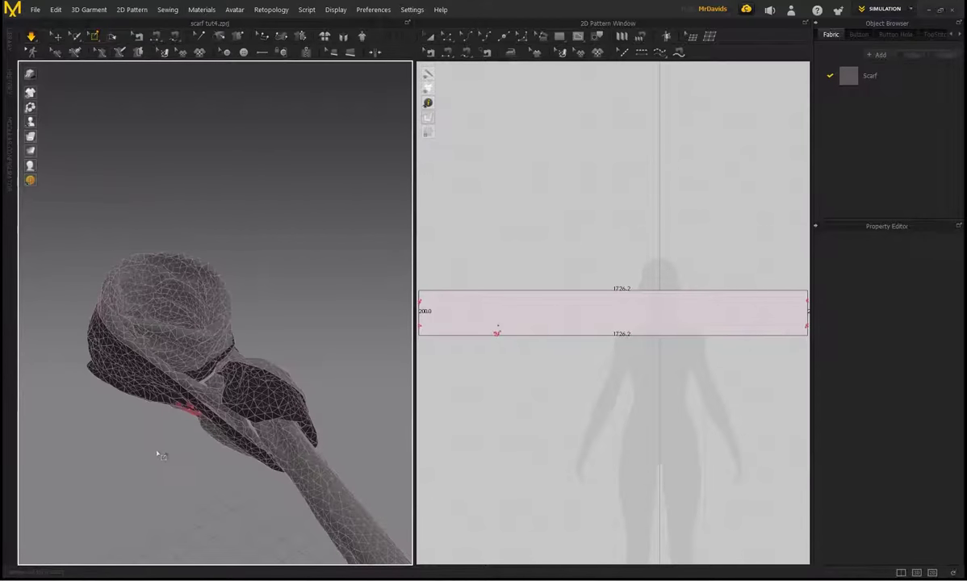
right_click_drag(157, 453, 173, 390)
left_click_drag(141, 388, 231, 422)
right_click_drag(231, 422, 141, 421)
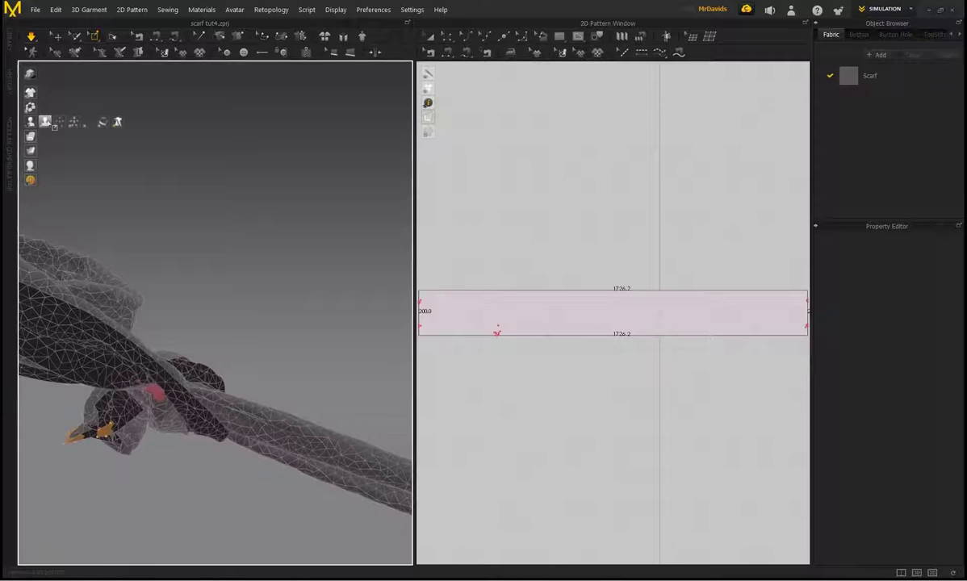
left_click(31, 122)
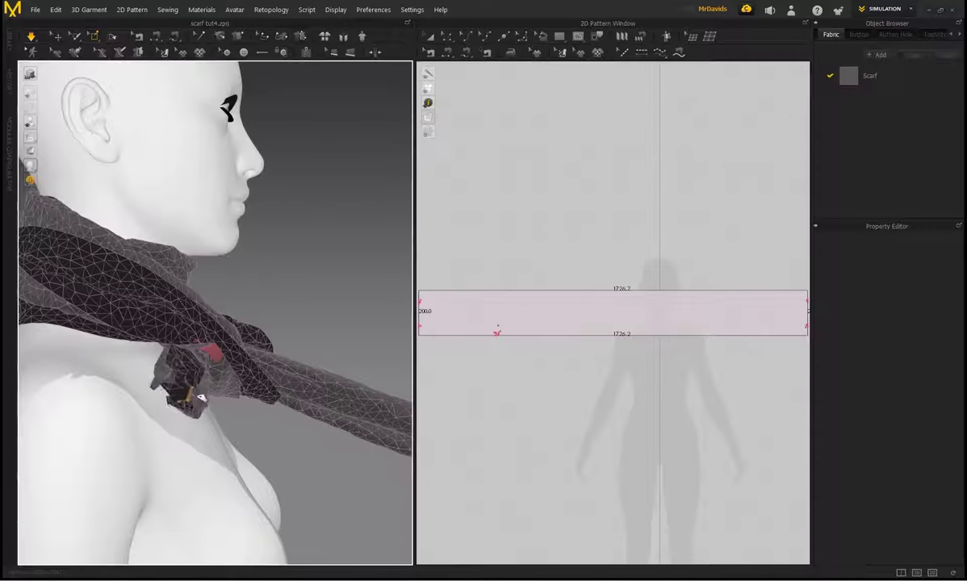
Pull the pinned short end down out of the loop over the right side of the avatar's chest.
left_click_drag(202, 398, 313, 484)
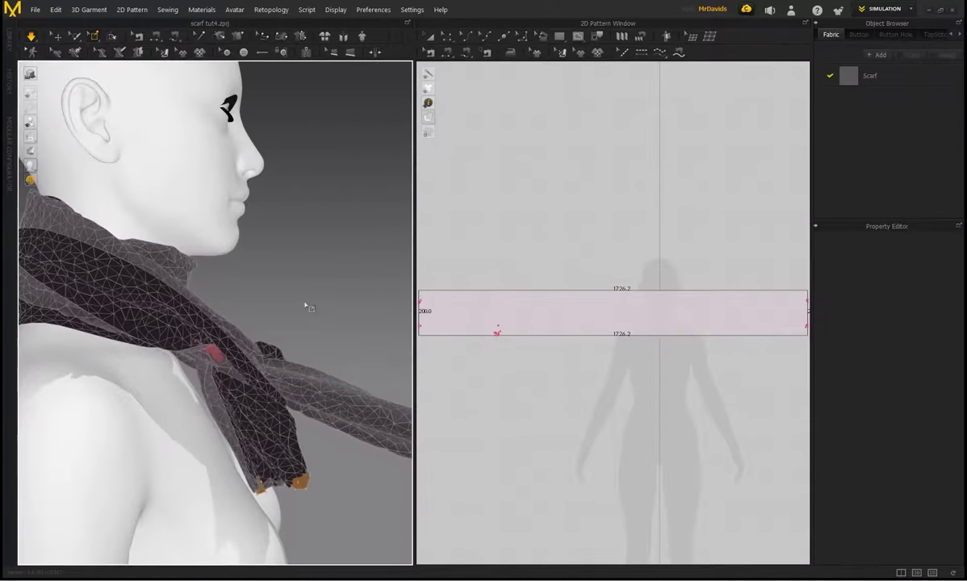
right_click_drag(305, 306, 212, 332)
middle_click_drag(211, 331, 166, 287)
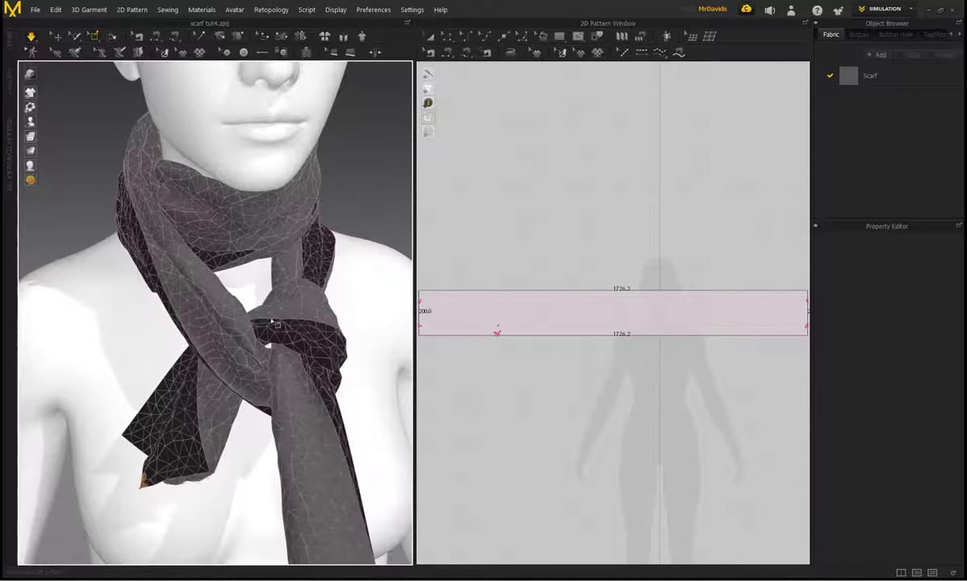
left_click_drag(145, 482, 148, 551)
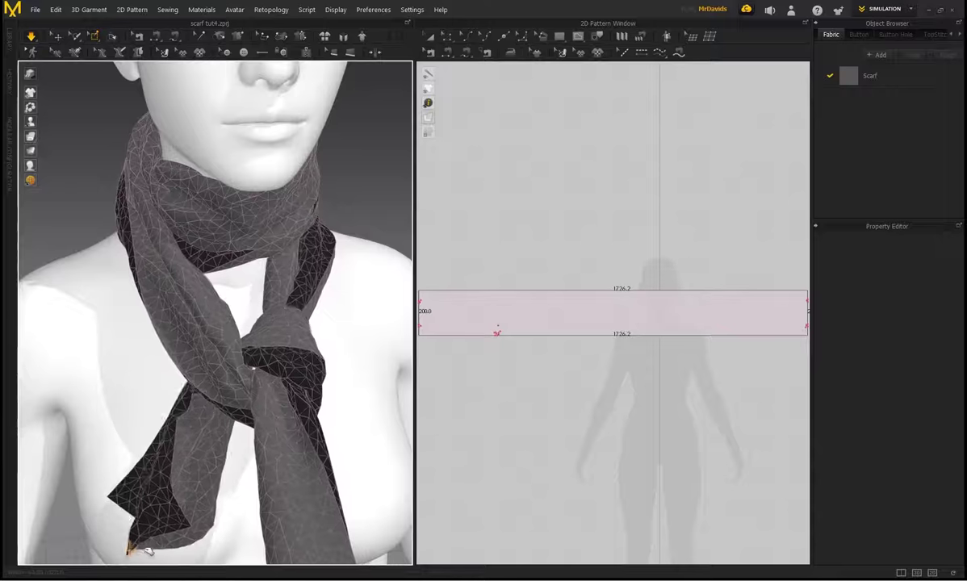
Box-pin a patch at the top of the knot and pull it up toward the neck wrap.
right_click_drag(212, 429, 113, 402)
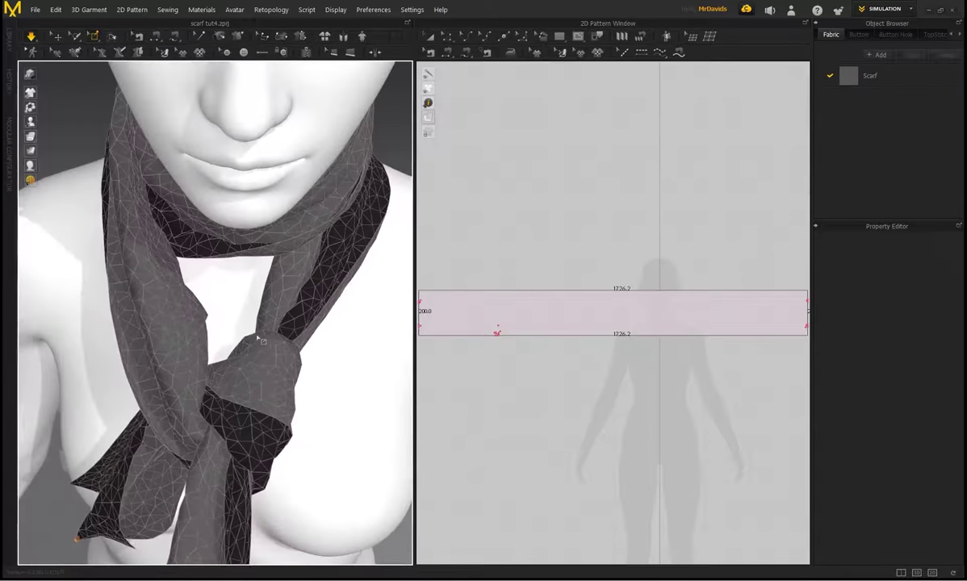
left_click_drag(272, 345, 257, 352)
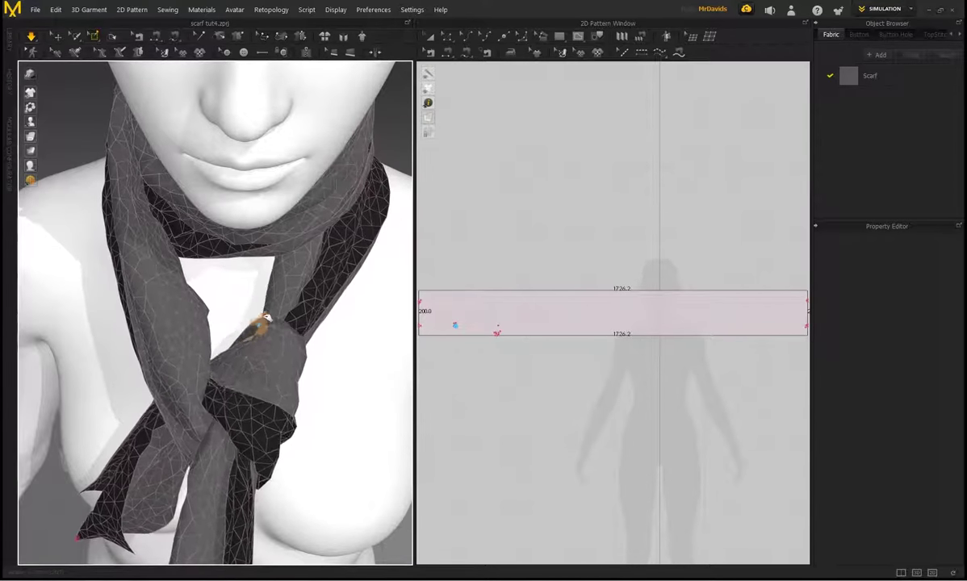
left_click_drag(260, 277, 257, 251)
left_click_drag(252, 260, 248, 261)
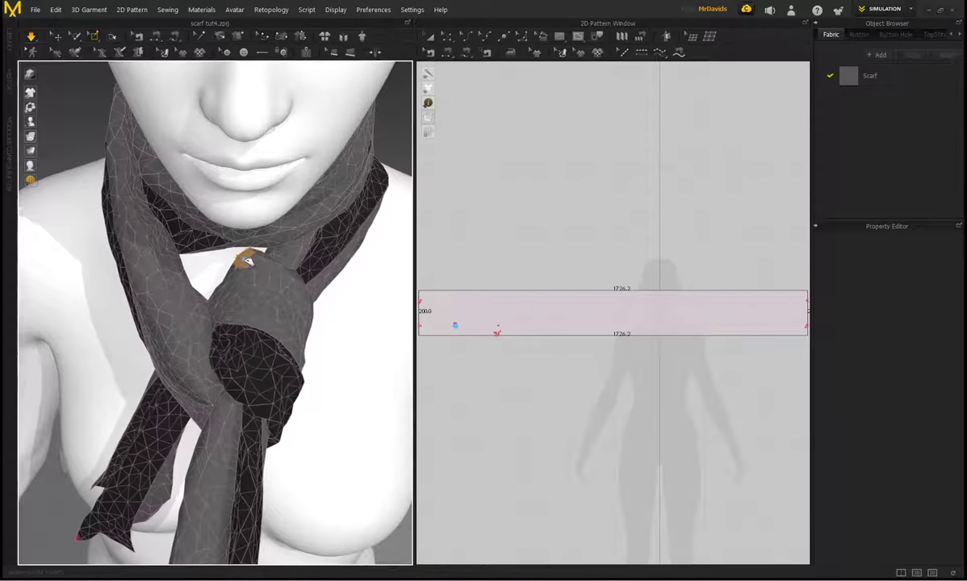
Pull the pinned short end farther down toward the middle of the avatar's torso.
right_click_drag(111, 311, 128, 300)
scroll(127, 300, "down", 3)
middle_click_drag(132, 310, 157, 235)
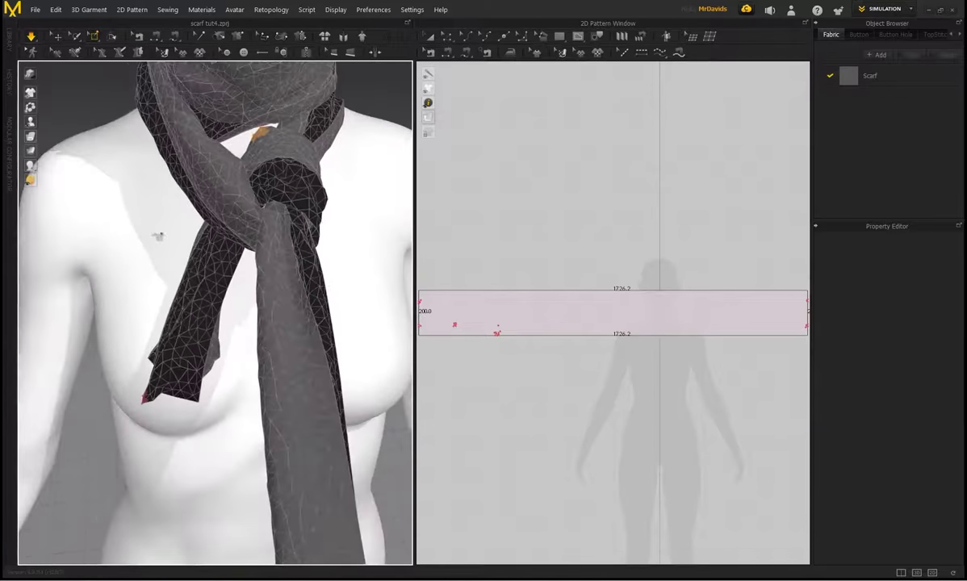
left_click_drag(146, 402, 201, 462)
Hide the avatar and delete the pins on the neck loop beside the knot.
right_click_drag(175, 267, 230, 273)
middle_click_drag(173, 278, 198, 380)
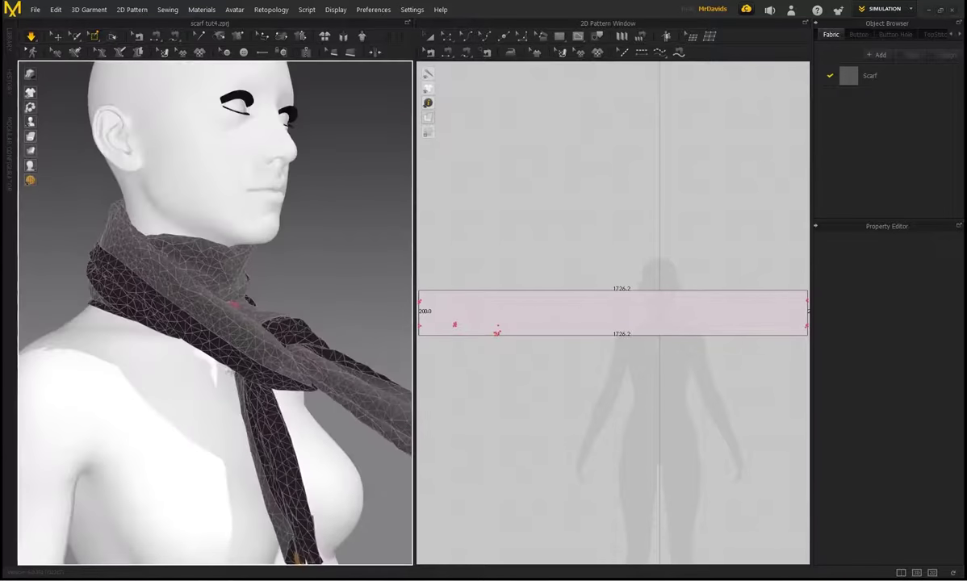
scroll(193, 360, "up", 3)
right_click_drag(192, 361, 323, 339)
right_click_drag(108, 397, 347, 339)
right_click_drag(82, 315, 15, 138)
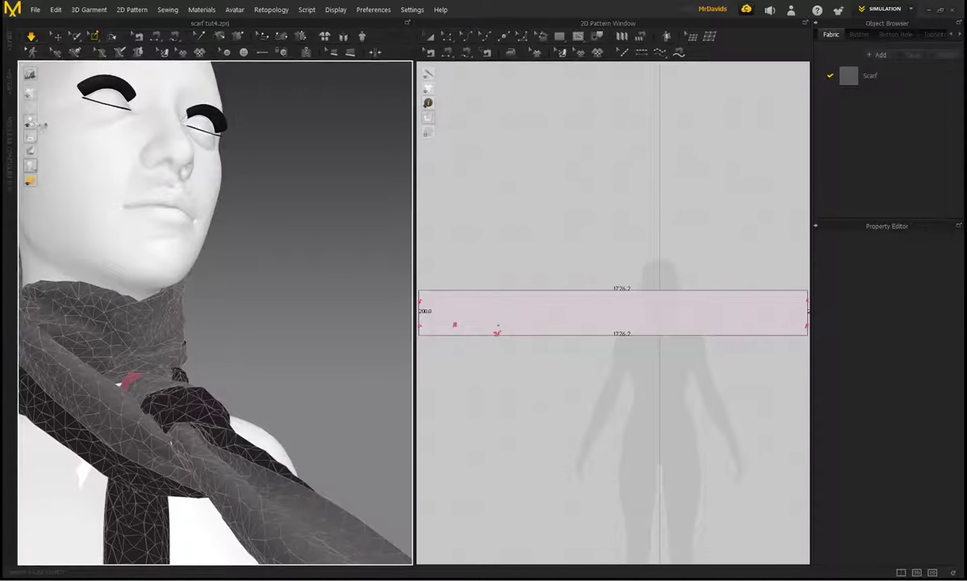
left_click(45, 122)
right_click_drag(182, 386, 202, 329)
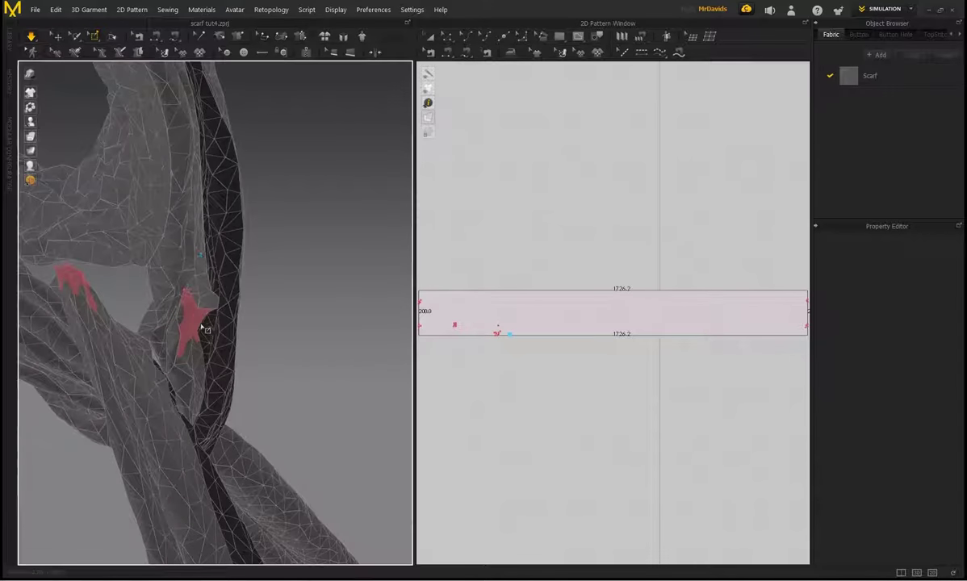
right_click(195, 317)
left_click(209, 322)
Show the avatar again and pull the pinned short end slightly farther down the torso.
right_click_drag(244, 300, 142, 200)
scroll(226, 286, "down", 2)
scroll(202, 307, "down", 2)
left_click(43, 124)
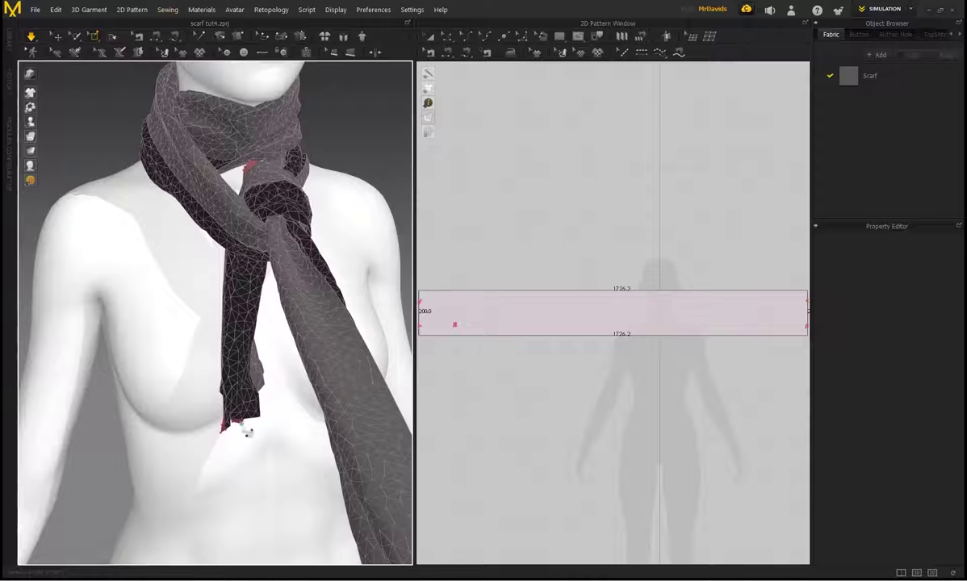
left_click_drag(243, 428, 249, 451)
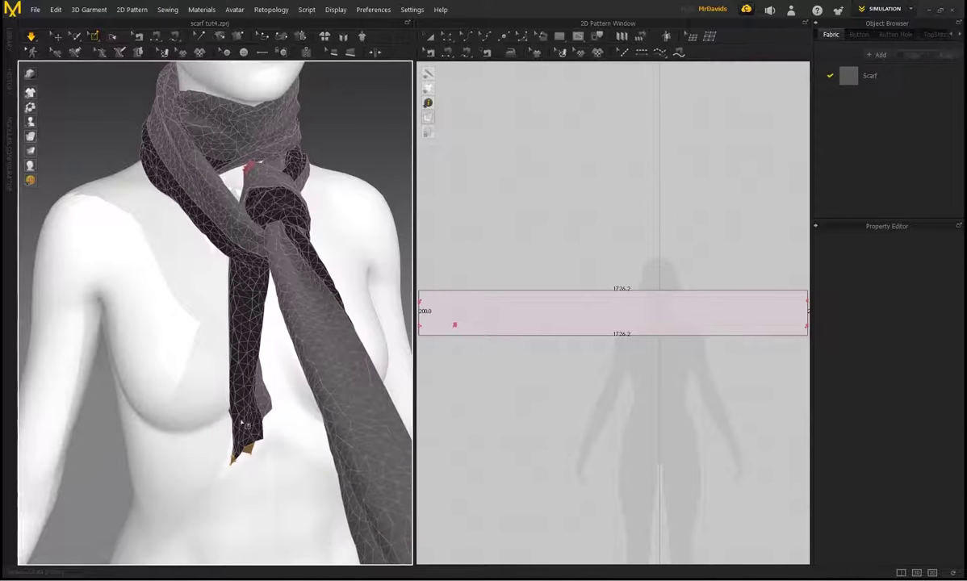
Box-pin a second small patch on the knot's upper edge, toward the avatar's right side.
right_click_drag(243, 230, 192, 249)
left_click(296, 152)
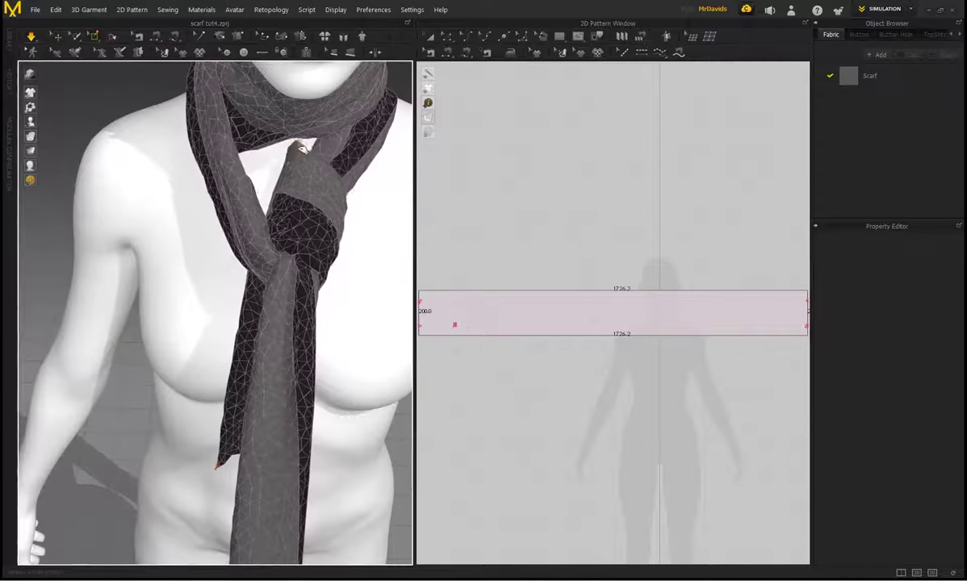
right_click_drag(260, 156, 286, 183)
mouse_move(281, 175)
left_mouse_down()
mouse_move(294, 186)
mouse_move(267, 167)
left_mouse_up()
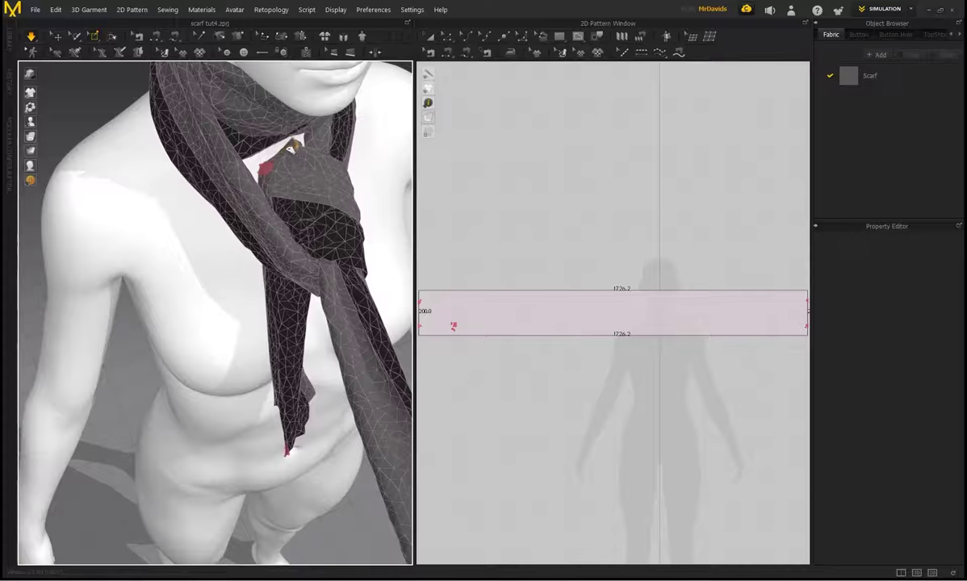
Replace the pins at the knot's upper tip with a small pinned patch on its avatar-left upper edge.
right_click_drag(238, 248, 213, 223)
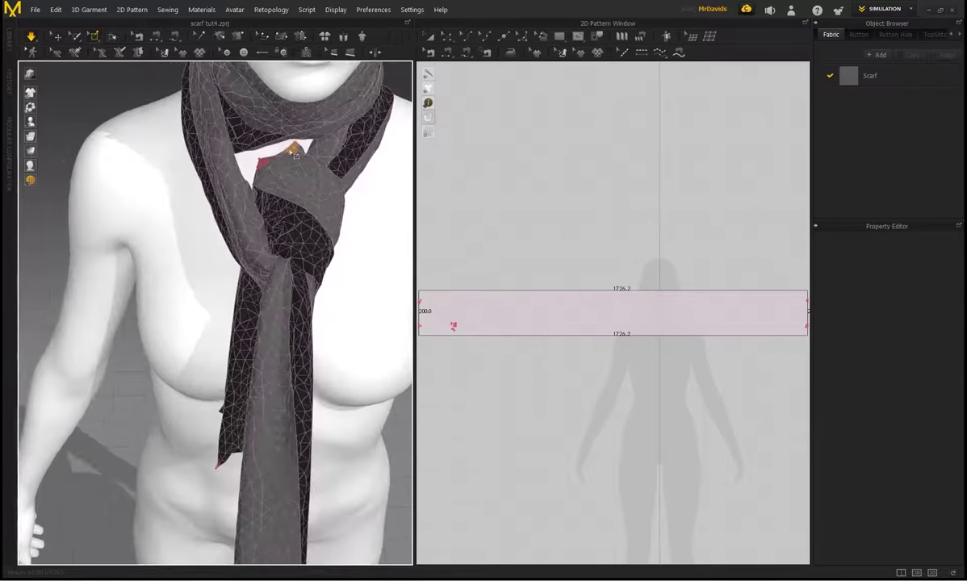
right_click(295, 151)
left_click(325, 157)
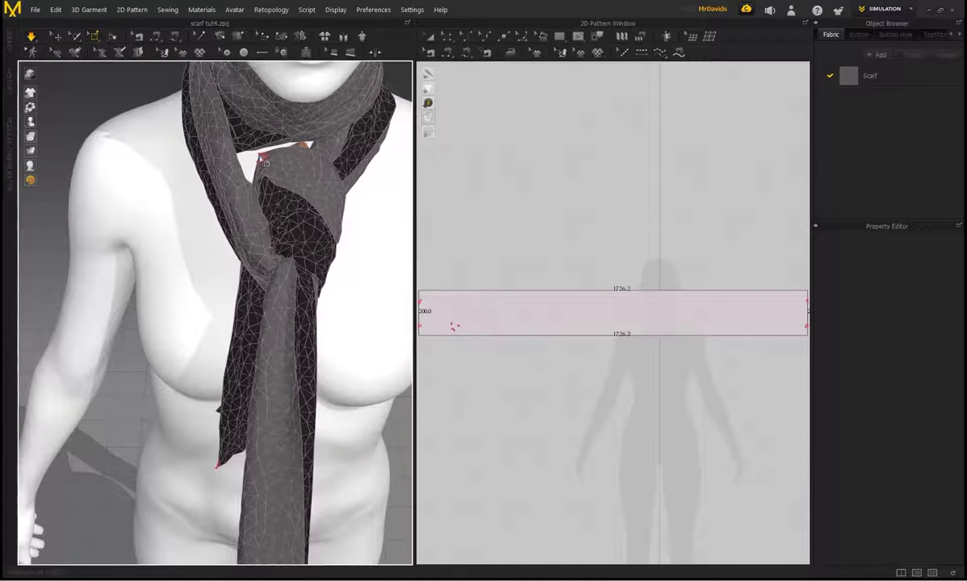
Lower the outstretched long scarf end until it hangs down beside the avatar's hips.
right_click_drag(291, 181, 211, 196)
scroll(134, 244, "down", 5)
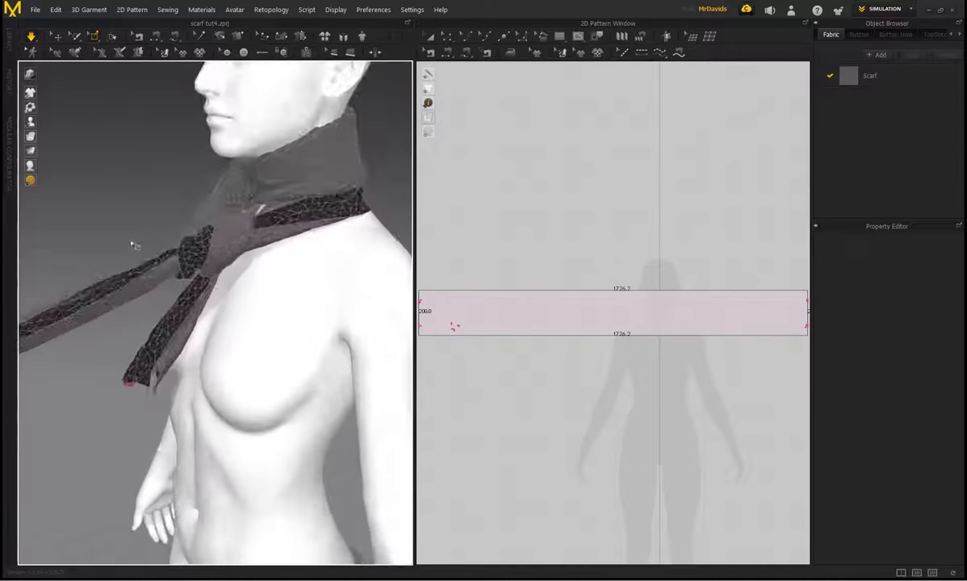
middle_click_drag(134, 244, 218, 231)
middle_click_drag(156, 210, 208, 204)
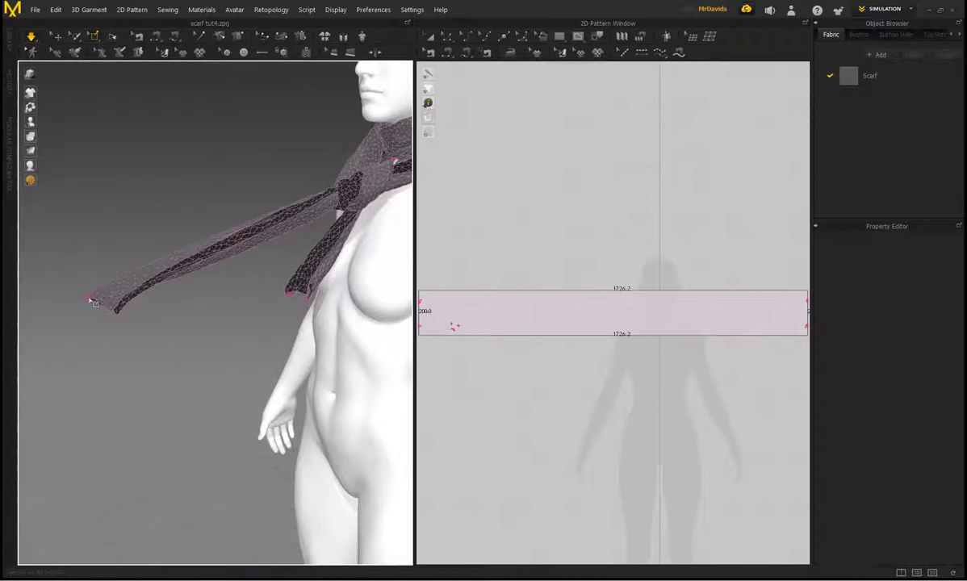
left_click_drag(94, 302, 257, 358)
left_click_drag(299, 410, 314, 452)
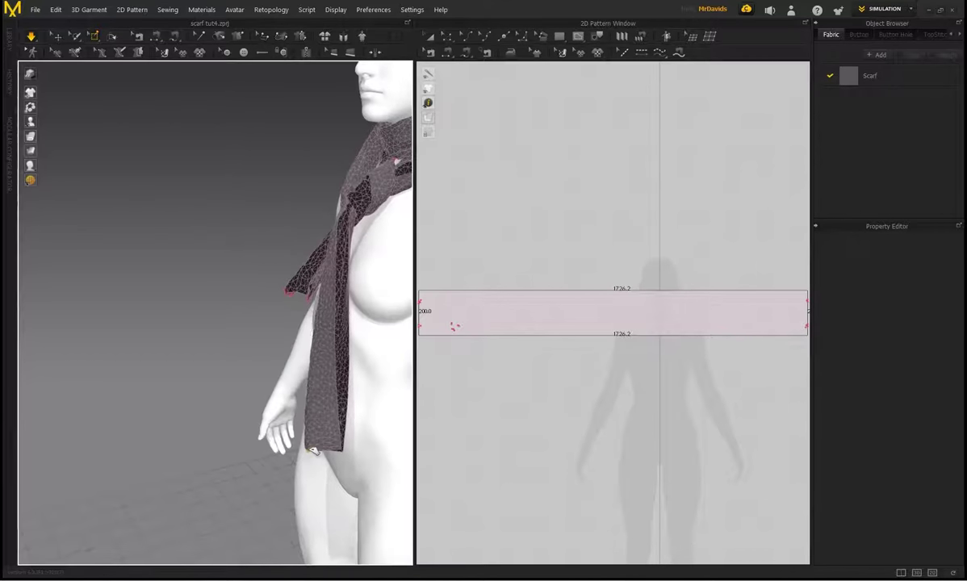
Move the pinned long end from the avatar's left hip toward the middle of her body.
right_click_drag(257, 277, 347, 284)
middle_click_drag(262, 282, 327, 286)
right_click_drag(367, 257, 276, 370)
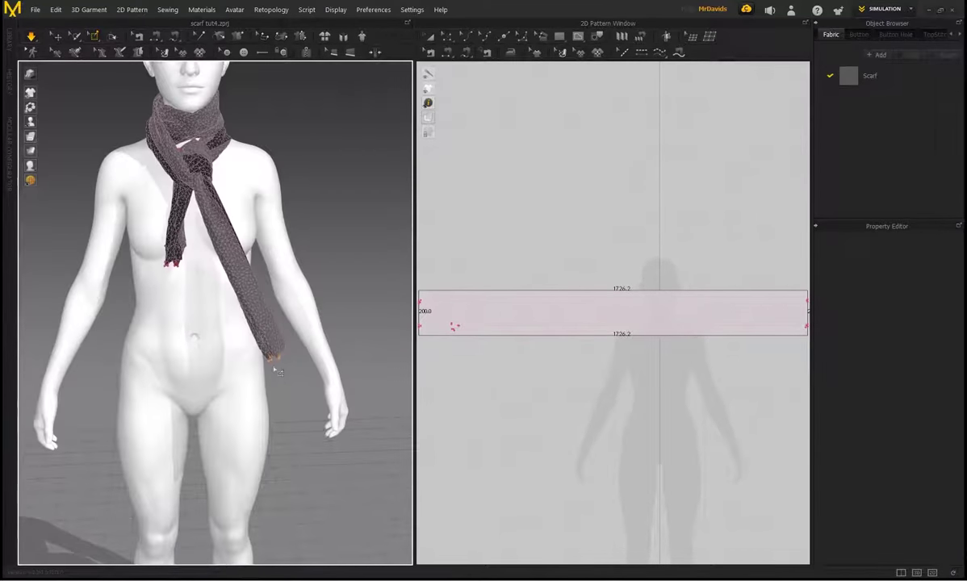
left_click_drag(248, 363, 213, 372)
Release the pins of the long scarf end and pull its cloth back against the avatar's torso.
right_click_drag(212, 274, 101, 216)
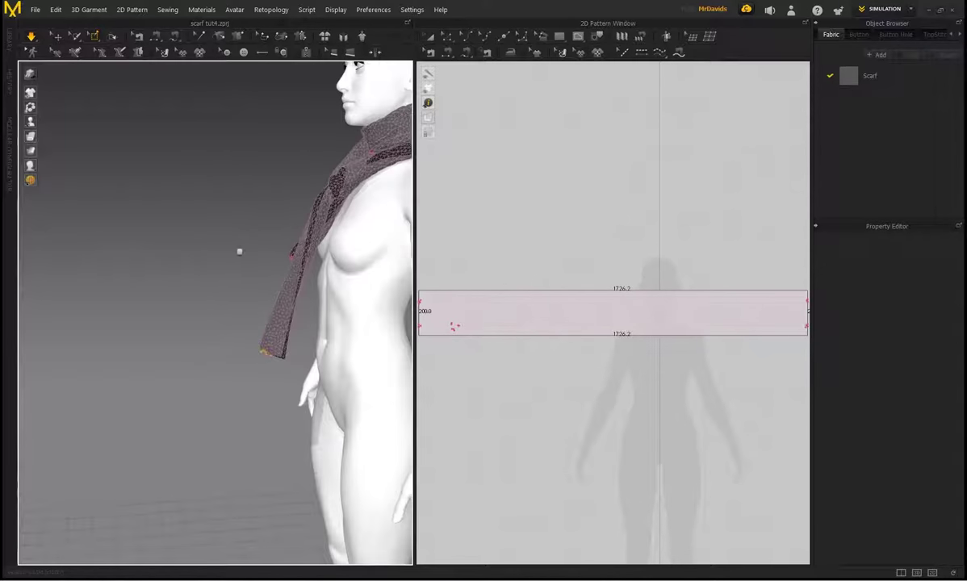
middle_click_drag(240, 251, 209, 253)
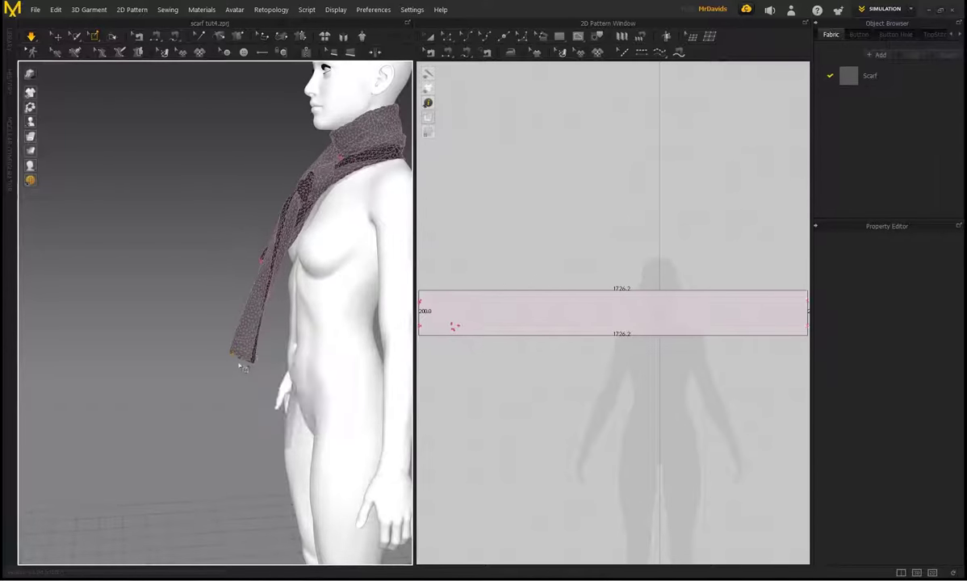
scroll(246, 352, "up", 2)
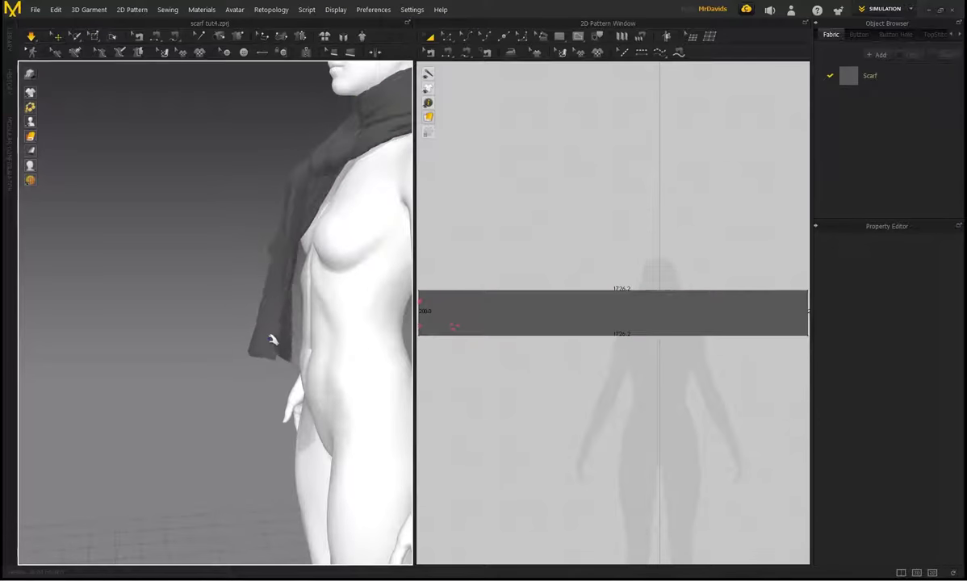
left_click_drag(272, 340, 301, 362)
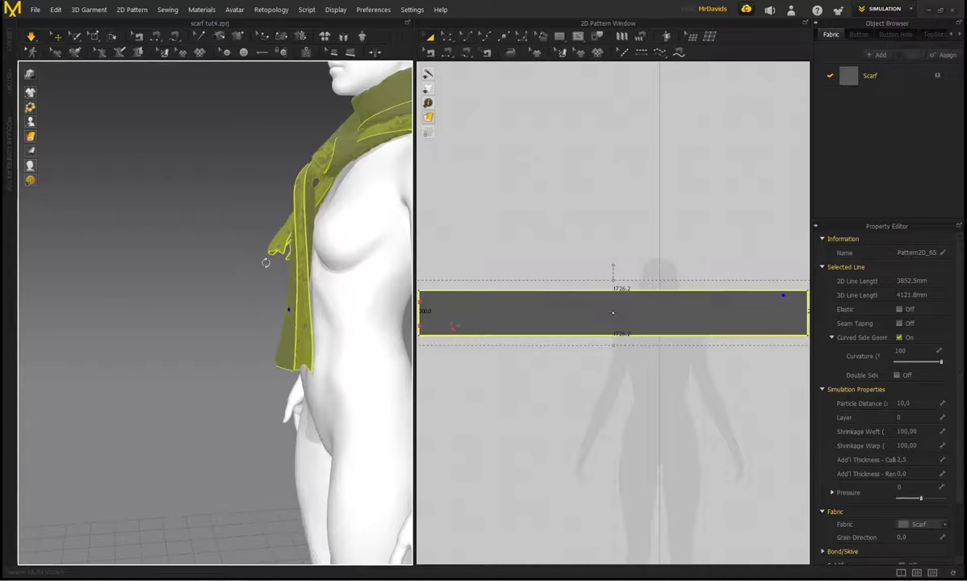
Delete the selected pins holding the lower edge of the short scarf end.
right_click_drag(266, 262, 255, 161)
scroll(255, 160, "up", 1)
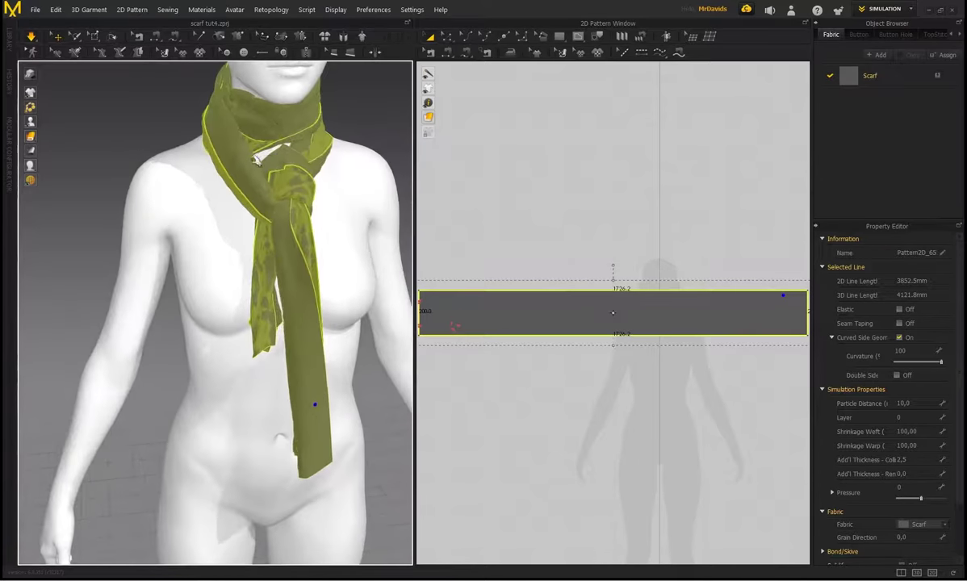
left_click(362, 127)
scroll(301, 226, "up", 2)
right_click_drag(267, 226, 253, 271)
scroll(309, 216, "down", 1)
right_click_drag(159, 159, 204, 152)
left_click(95, 37)
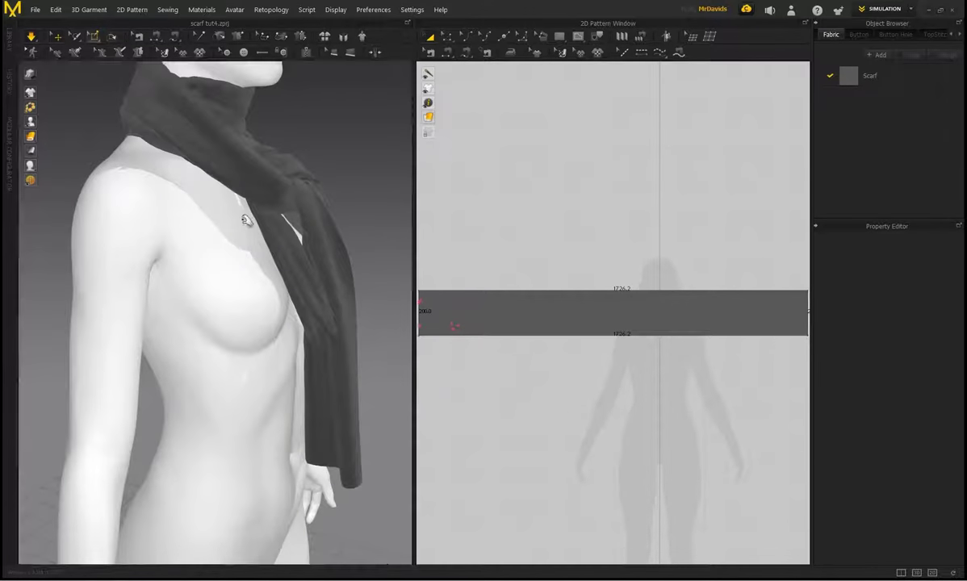
left_click(342, 351)
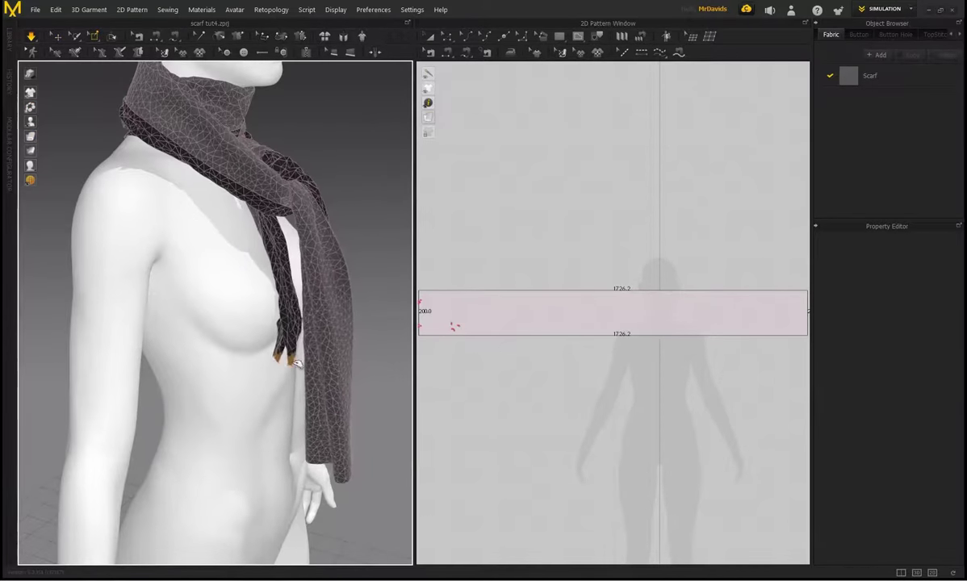
right_click_drag(195, 271, 298, 273)
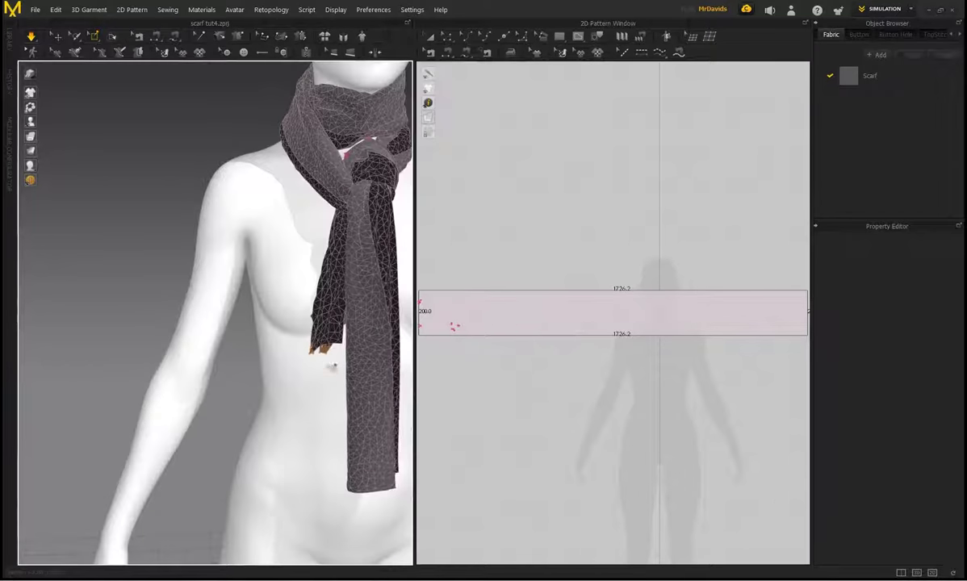
middle_click_drag(342, 348, 276, 338)
scroll(276, 344, "up", 2)
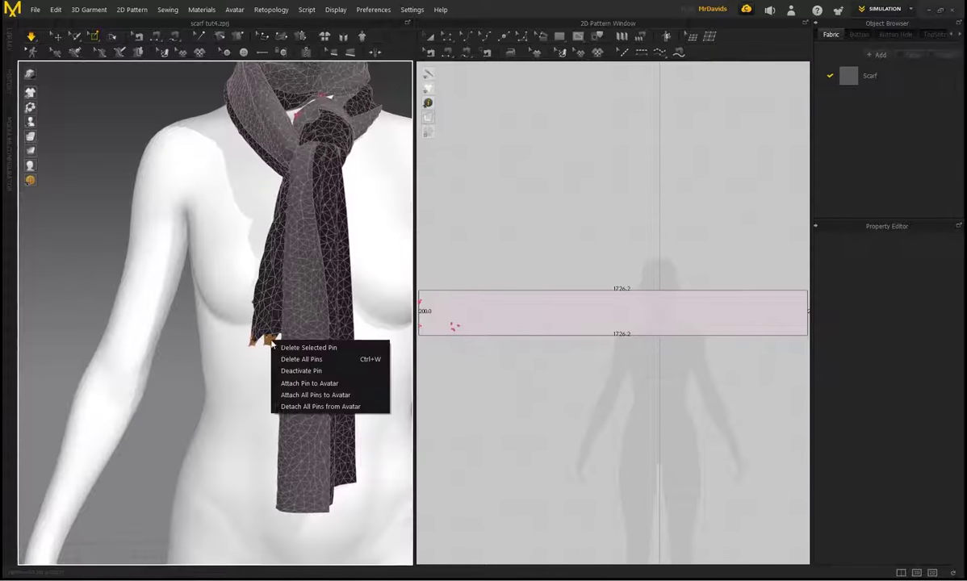
left_click(286, 350)
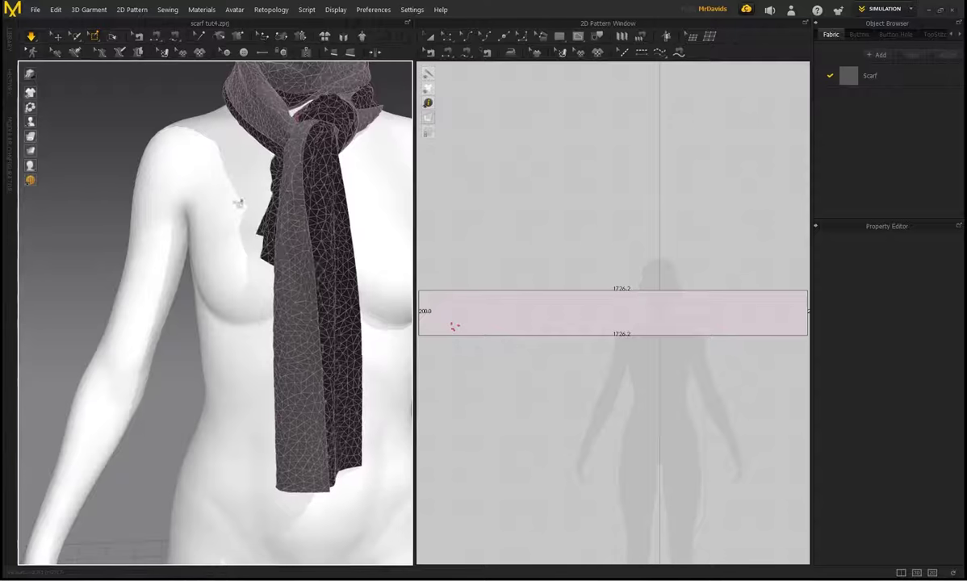
Pull the released short scarf end down over the avatar's right breast and pause the simulation.
right_click_drag(238, 201, 263, 200)
left_click(60, 36)
left_click_drag(274, 243, 226, 289)
key("space")
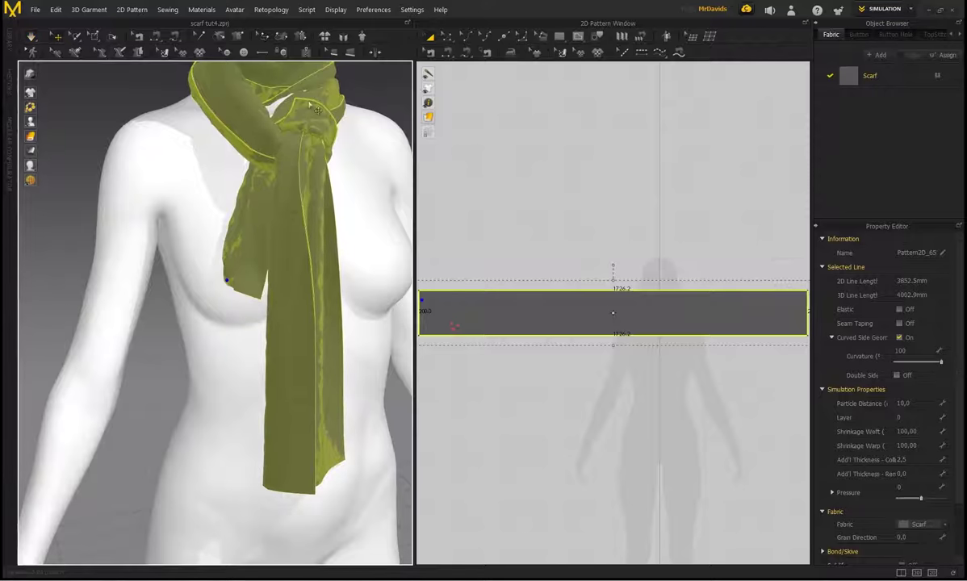
right_click_drag(212, 199, 283, 187)
Extend the scarf pattern outward at its short-end edge to a total length of 1845.1 mm.
middle_click_drag(486, 223, 590, 228)
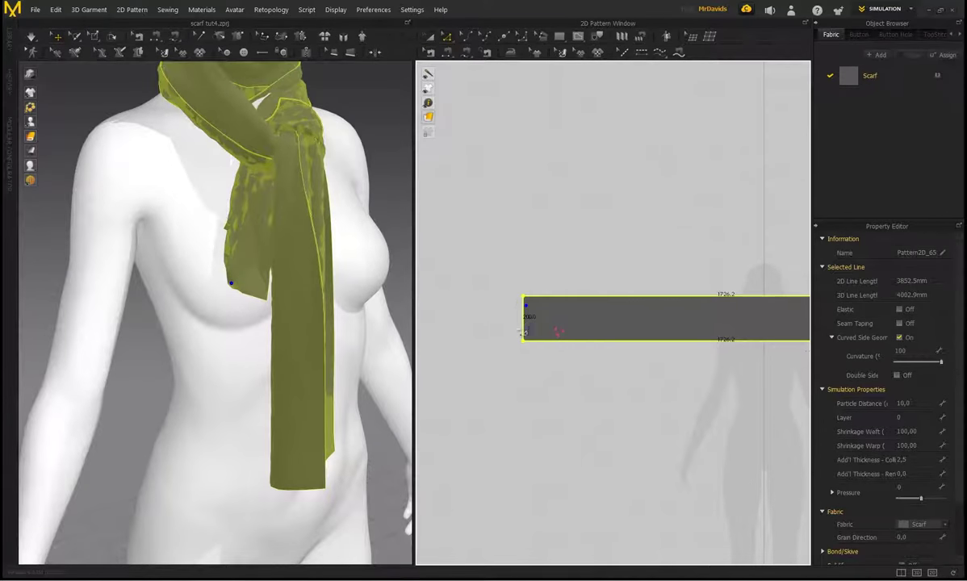
left_click(524, 331)
scroll(525, 334, "down", 2)
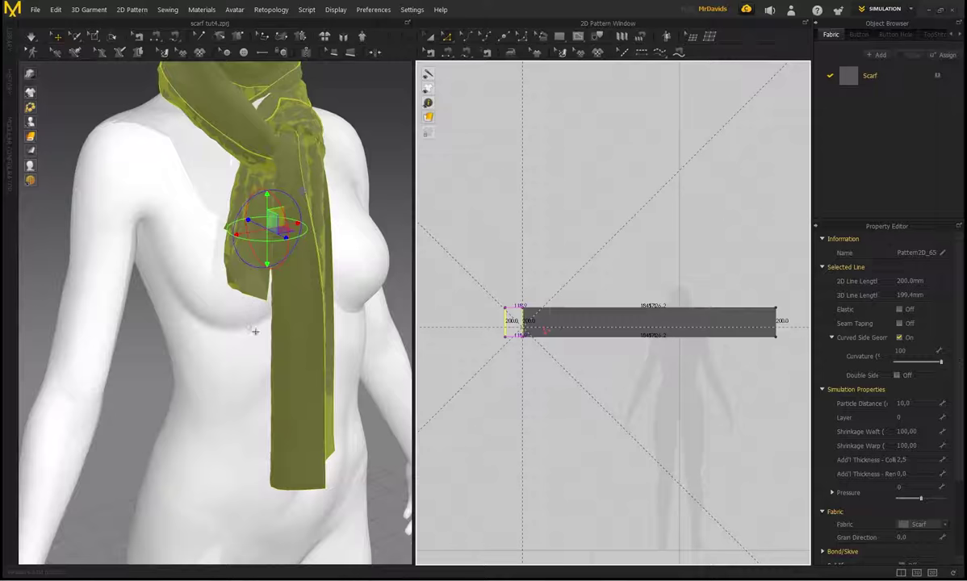
key("space")
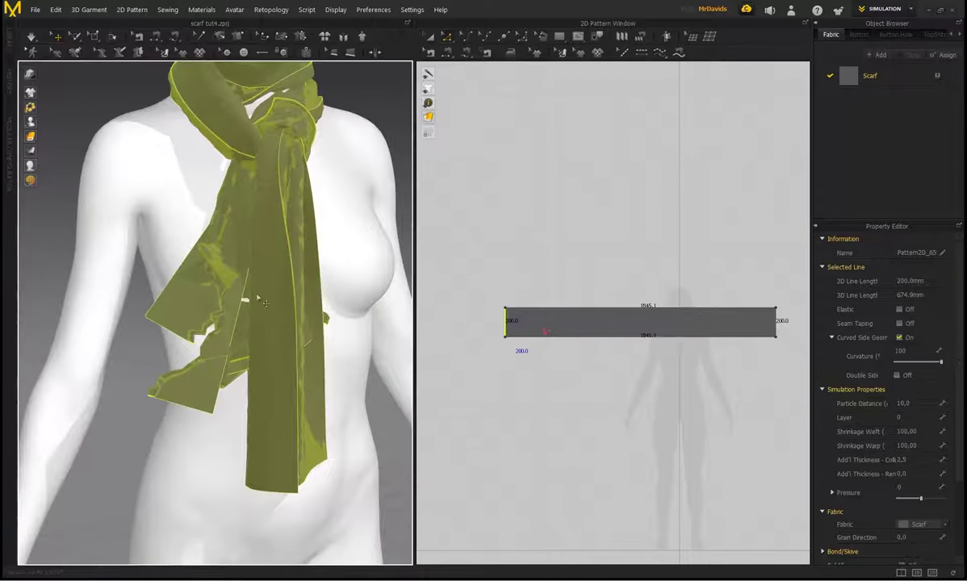
Resume the simulation and straighten the lengthened short end so it hangs beside the long end.
key("space")
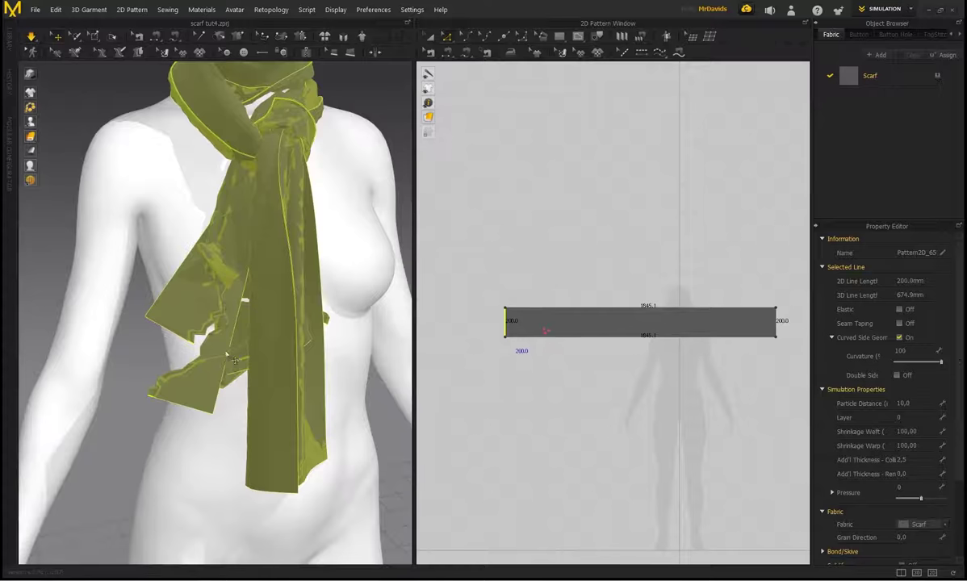
left_click_drag(213, 332, 220, 354)
left_click(350, 164)
middle_click_drag(350, 164, 334, 216)
scroll(337, 140, "down", 2)
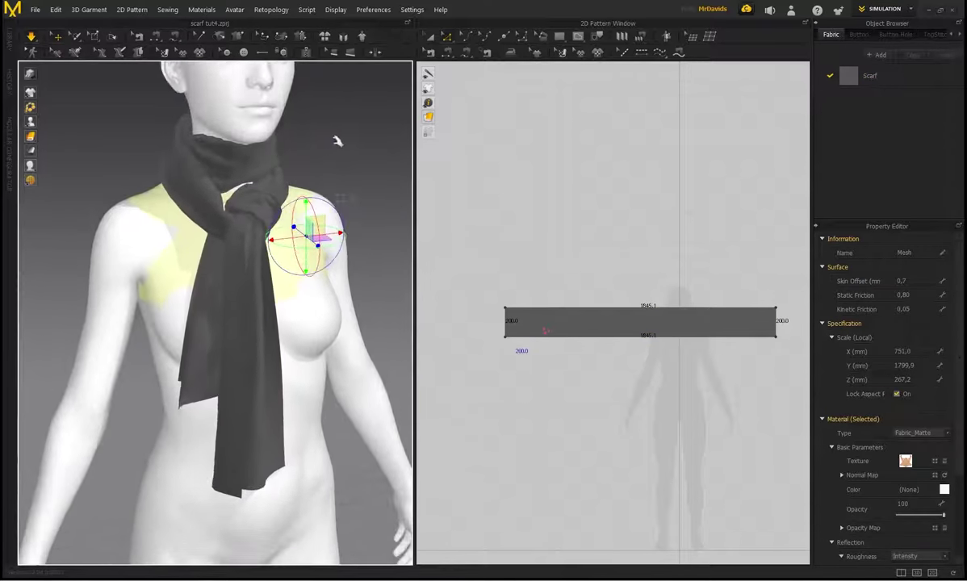
left_click(307, 164)
Nudge the lower edge of the neck wrap above the knot toward the avatar's right side.
right_click_drag(337, 141, 298, 180)
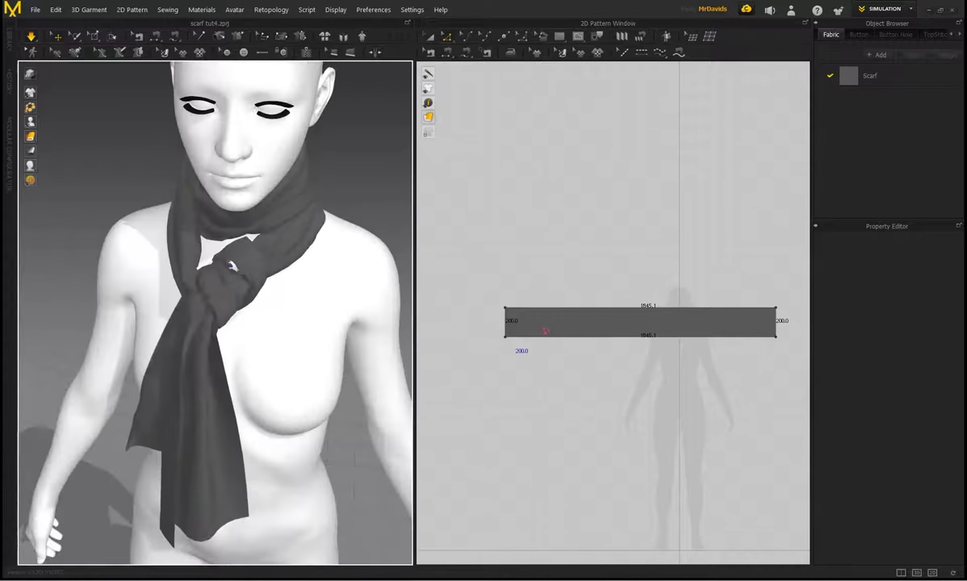
mouse_move(248, 260)
right_mouse_down()
mouse_move(252, 277)
mouse_move(246, 247)
mouse_move(255, 254)
right_mouse_up()
scroll(246, 247, "down", 2)
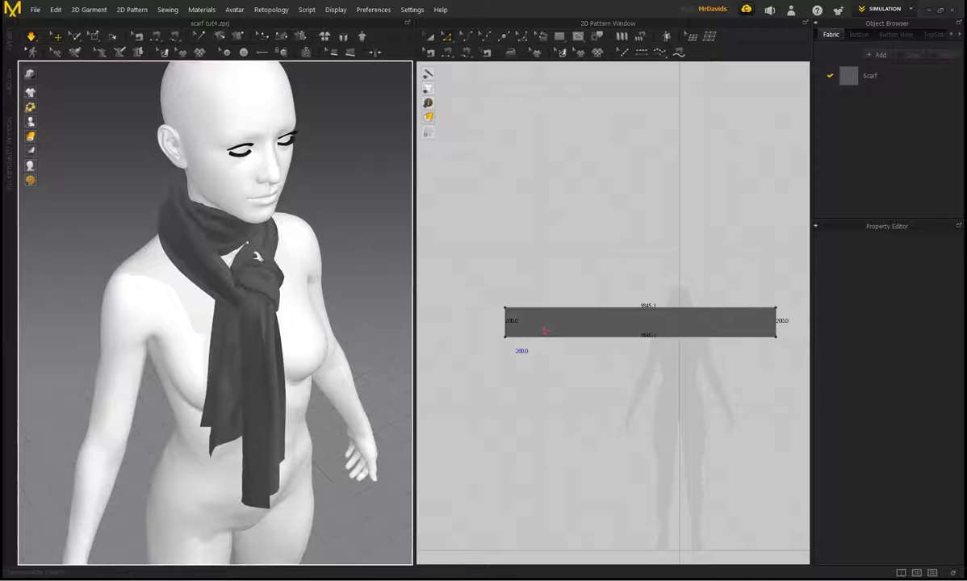
left_click_drag(253, 255, 244, 257)
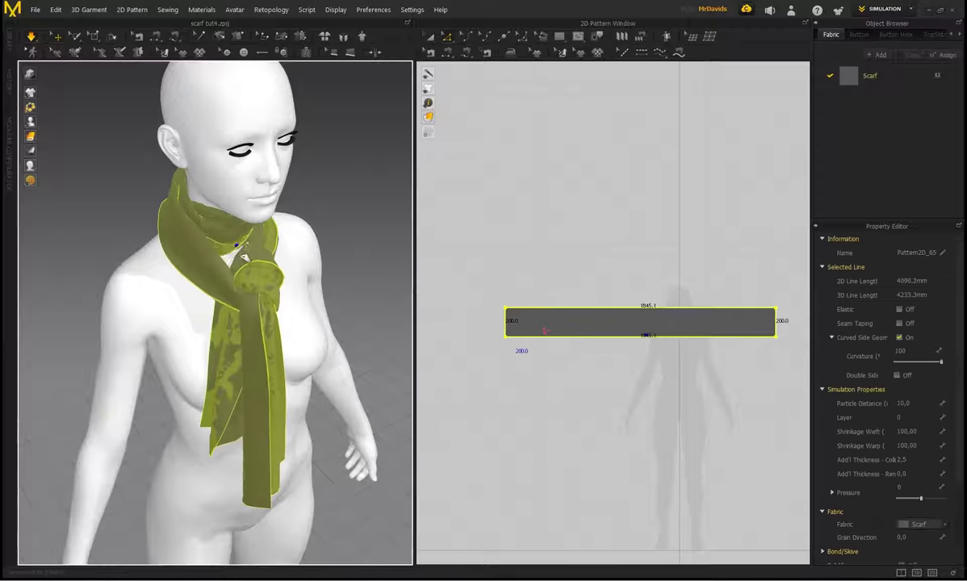
left_click(316, 207)
Tug the lower part of the long scarf end to settle its drape below the knot.
right_click_drag(316, 206, 295, 209)
scroll(295, 212, "down", 2)
right_click_drag(294, 252, 202, 347)
left_click(204, 356)
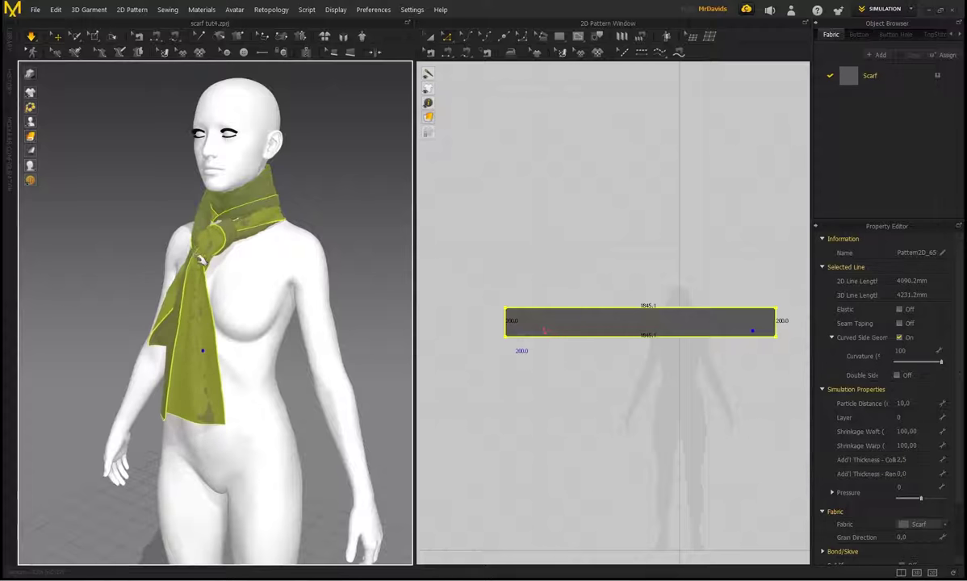
left_click(335, 200)
Pin a small patch of cloth on the avatar-left side of the knot.
scroll(215, 234, "up", 3)
right_click_drag(172, 216, 161, 262)
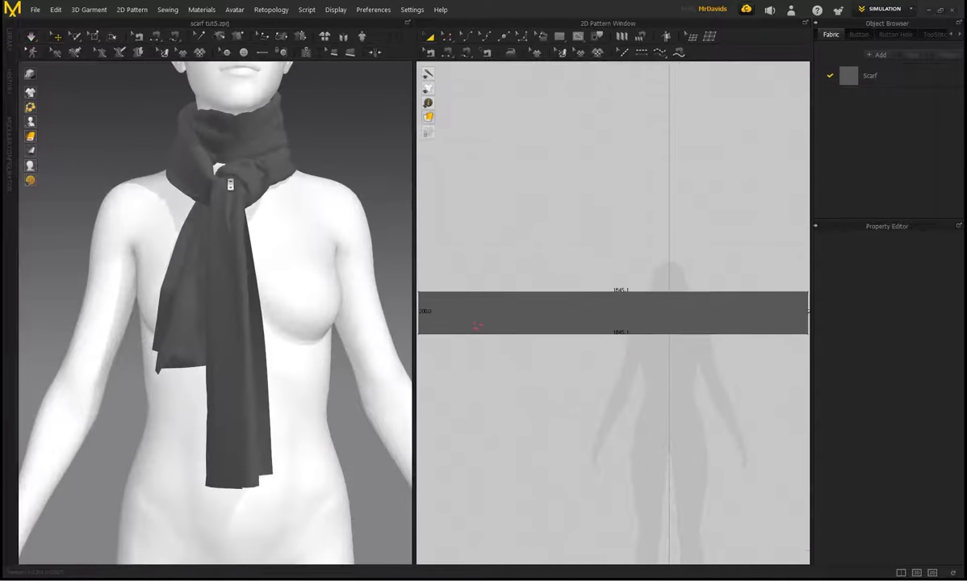
right_click_drag(230, 185, 193, 152)
right_click_drag(160, 107, 205, 222)
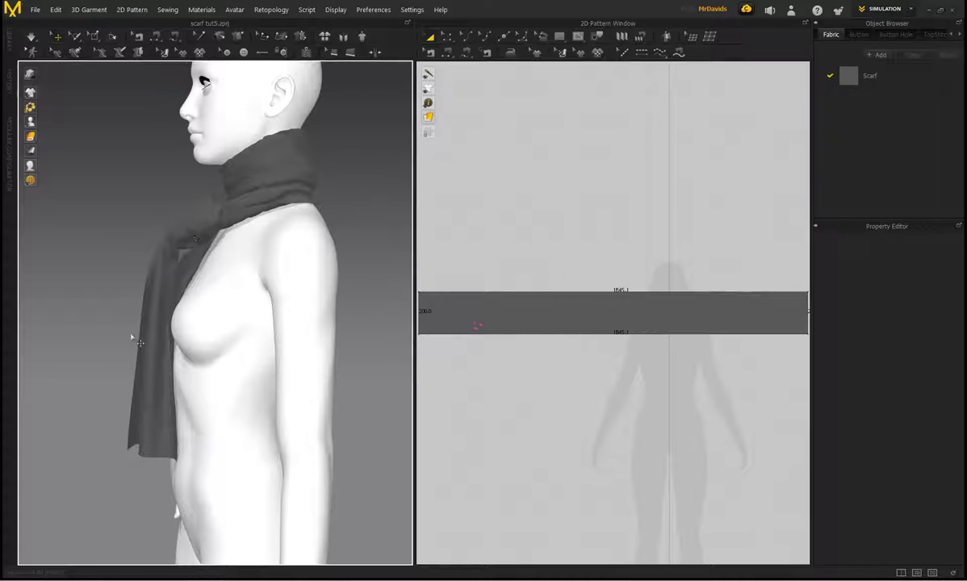
left_click(95, 40)
scroll(117, 168, "up", 3)
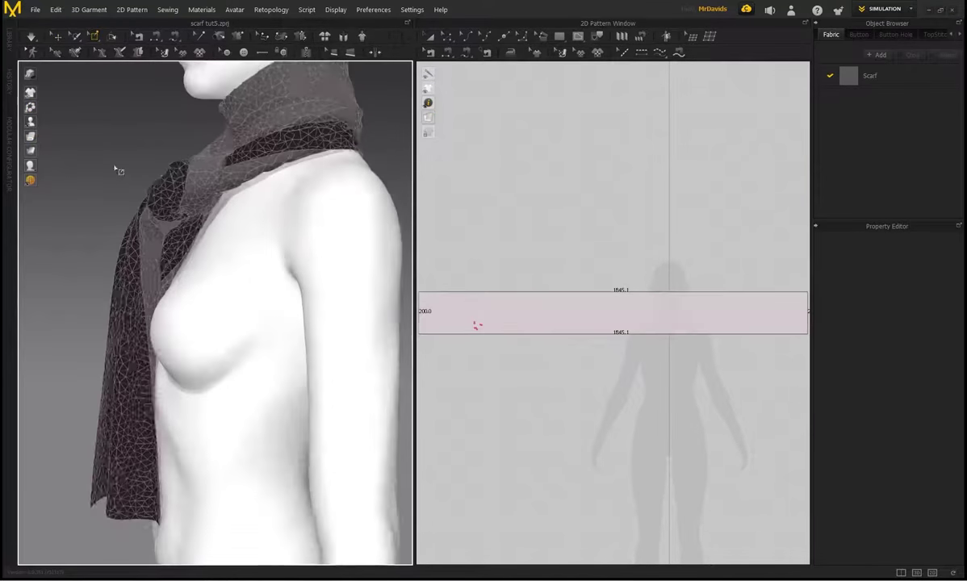
right_click_drag(116, 169, 127, 142)
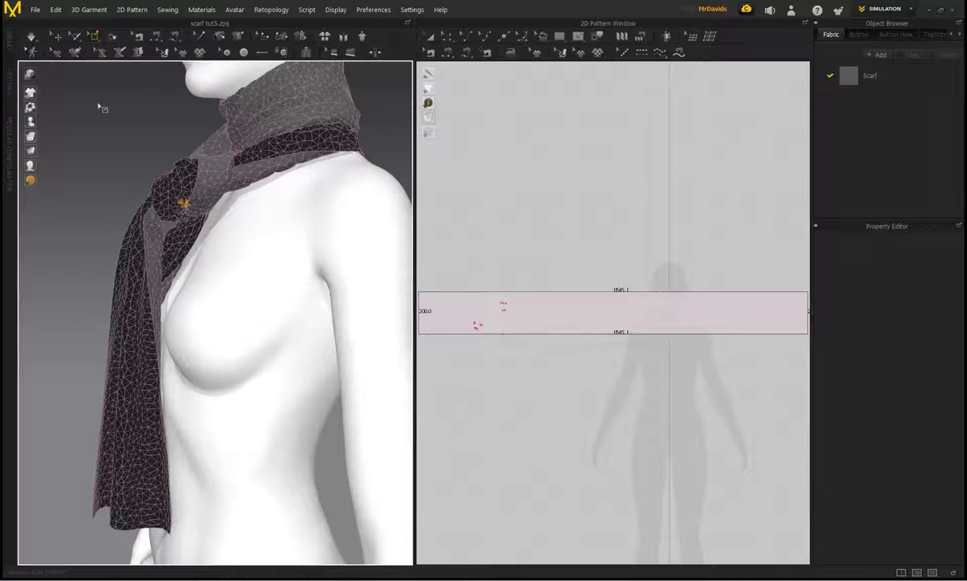
Move the pinned side of the knot down and back until it sits against the avatar's chest.
left_click(56, 38)
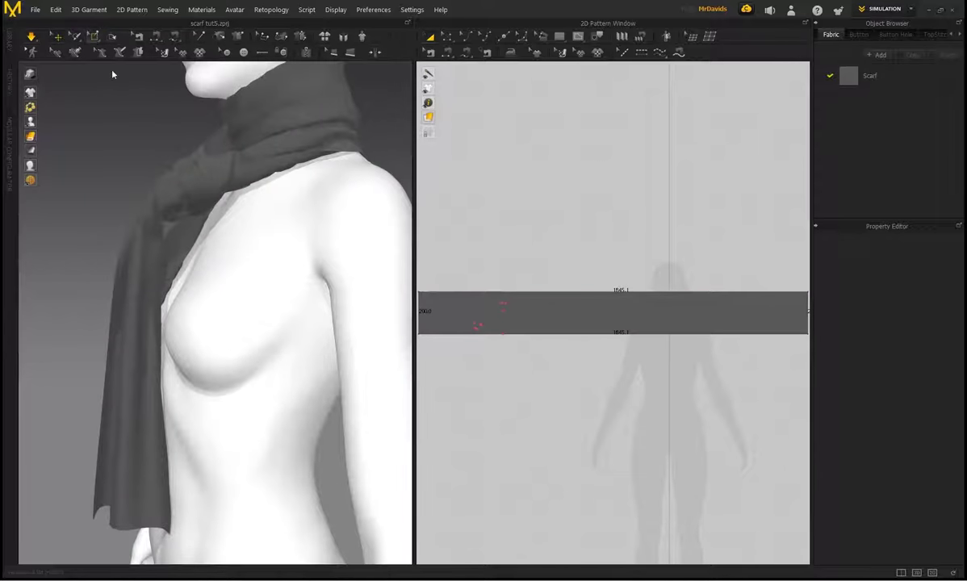
left_click(184, 209)
left_click_drag(187, 210, 203, 240)
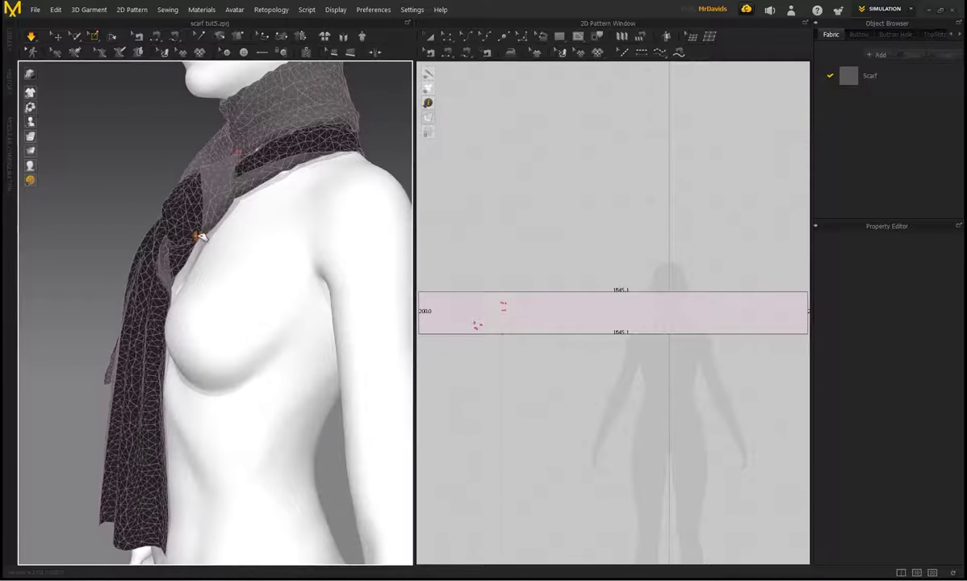
right_click_drag(129, 122, 99, 95)
left_click(58, 38)
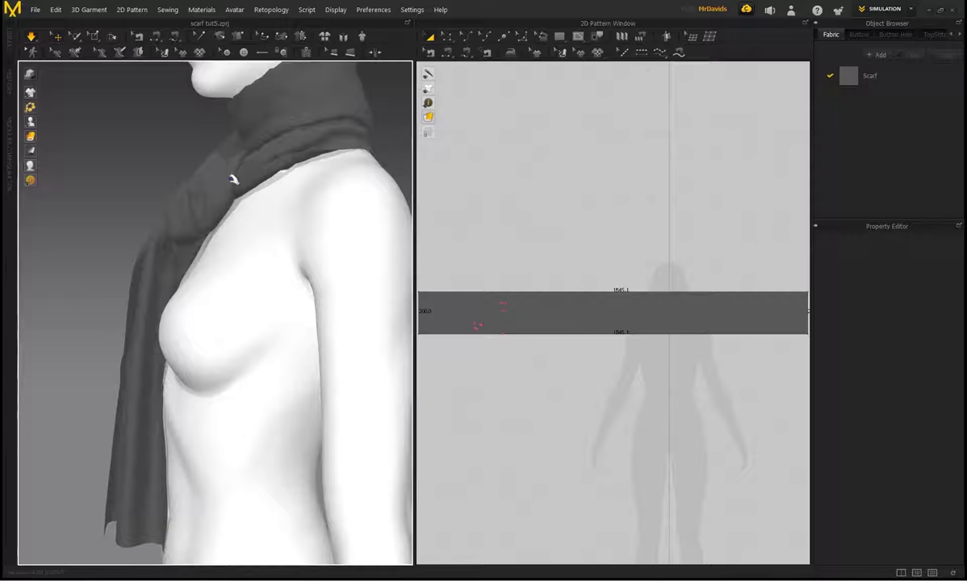
Pull the short scarf end down and inward toward the long end on the avatar's torso.
scroll(152, 255, "down", 3)
mouse_move(149, 217)
right_mouse_down()
mouse_move(239, 219)
mouse_move(219, 273)
mouse_move(227, 260)
mouse_move(141, 217)
right_mouse_up()
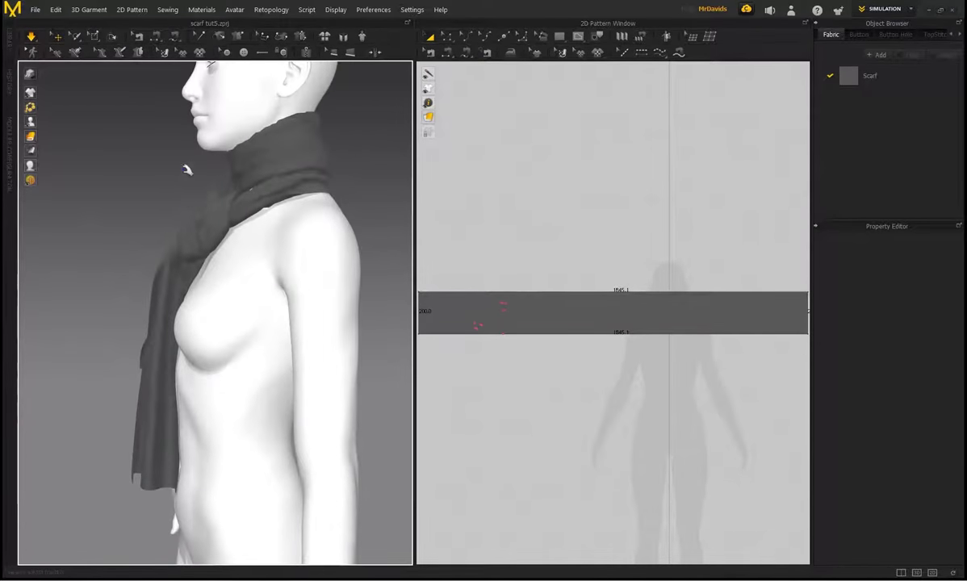
middle_click_drag(187, 170, 186, 189)
scroll(185, 189, "down", 1)
scroll(186, 189, "up", 2)
right_click_drag(125, 156, 123, 213)
scroll(193, 193, "down", 2)
scroll(179, 213, "up", 3)
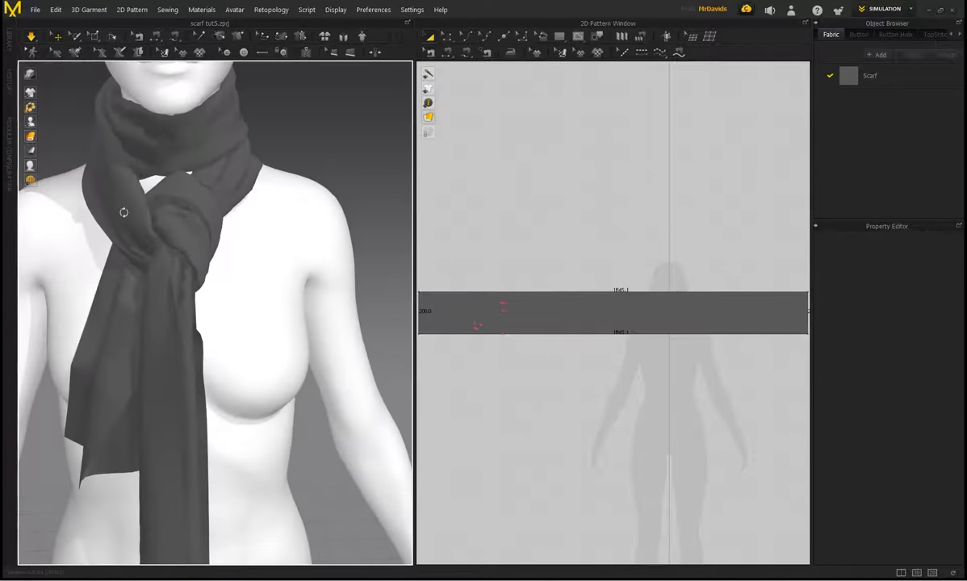
left_click(89, 428)
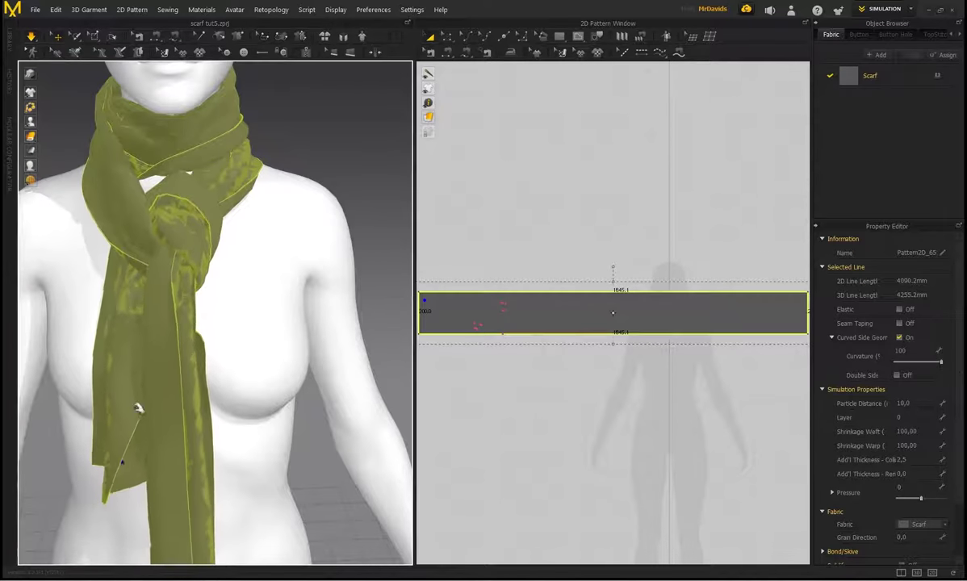
left_click(333, 114)
Pin a patch on the lower edge of the neck wrap and pull it down over the gap above the knot.
middle_click_drag(300, 109, 314, 190)
scroll(194, 194, "up", 5)
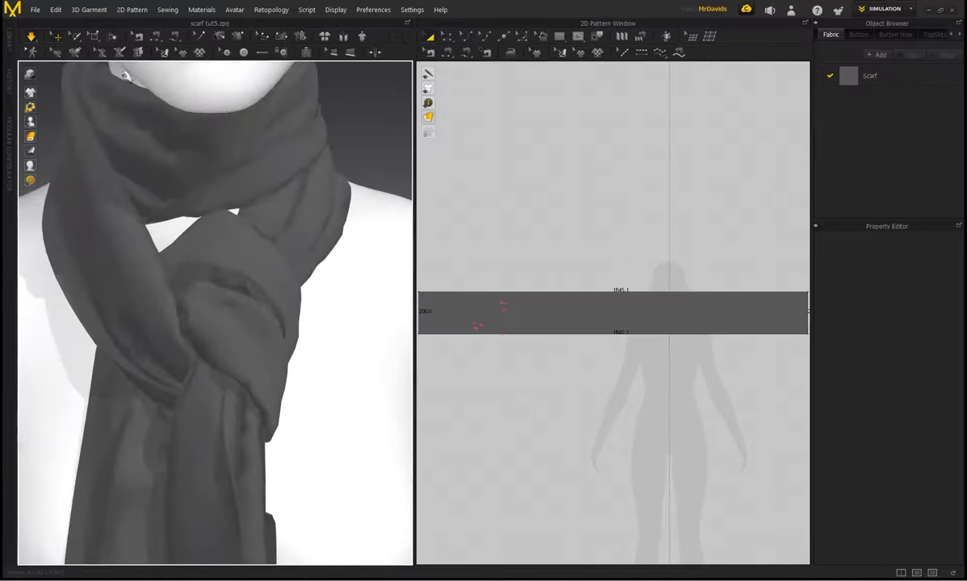
left_click(94, 37)
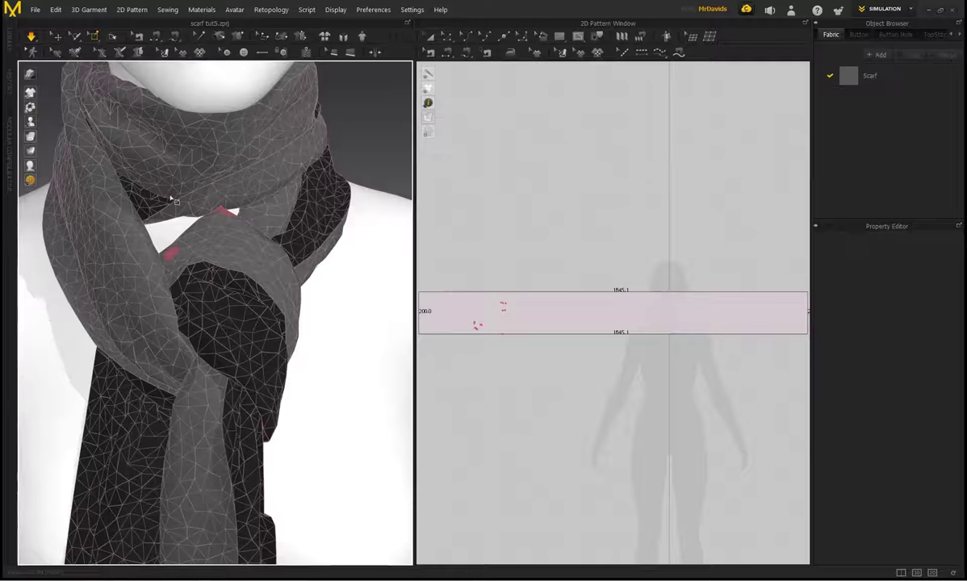
right_click_drag(191, 163, 189, 240)
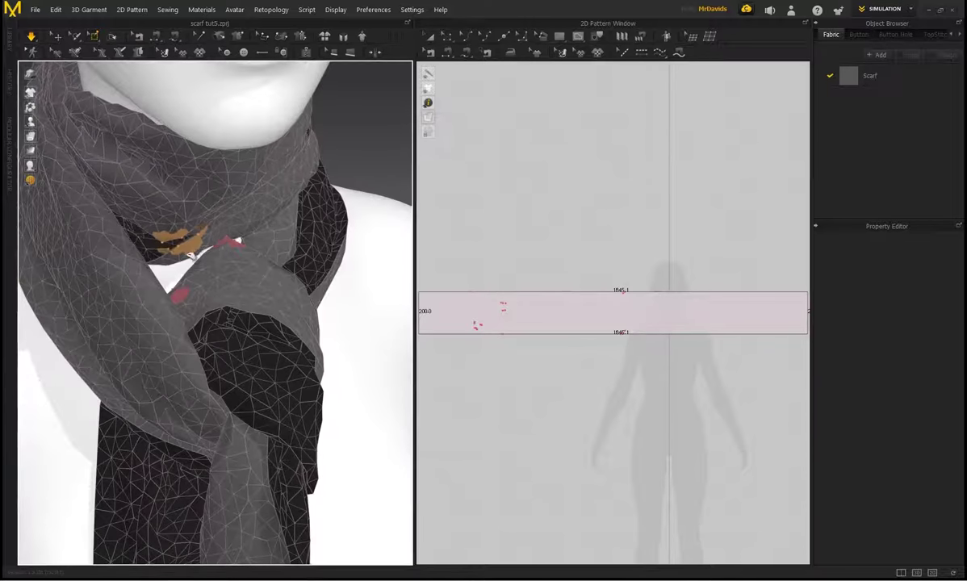
right_click_drag(192, 200, 169, 266)
left_click_drag(162, 271, 157, 290)
Pin and lower the wrap's edge on the avatar-left side of the knot, and adjust the pinned patch on the other side to close the gap.
right_click_drag(236, 253, 178, 208)
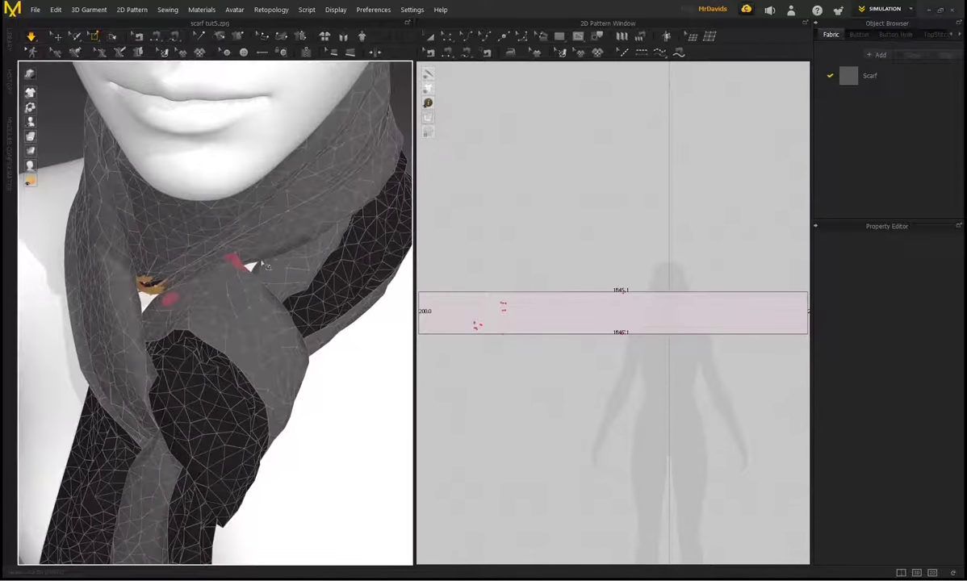
left_click_drag(263, 267, 267, 275)
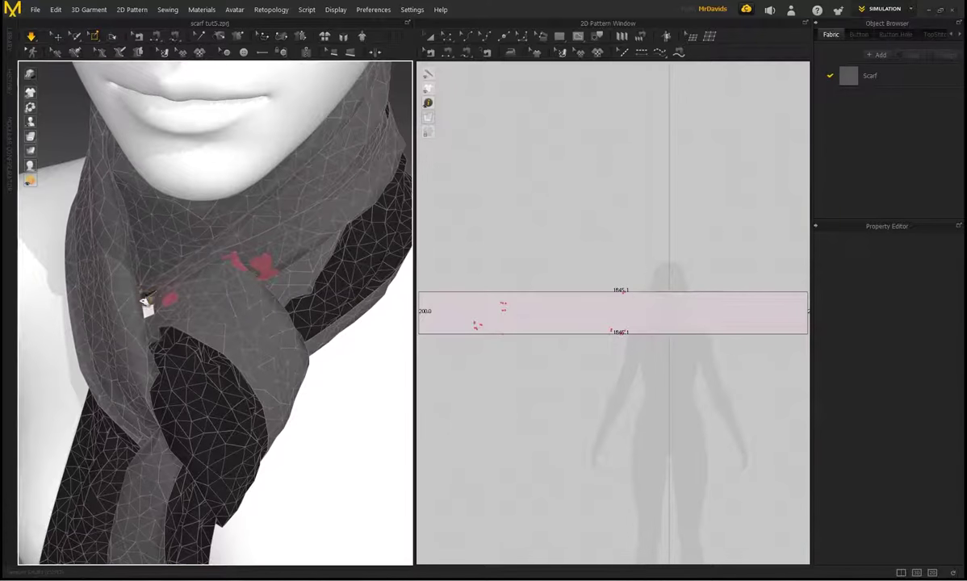
right_click_drag(180, 256, 121, 250)
scroll(198, 215, "down", 2)
left_click_drag(155, 304, 162, 299)
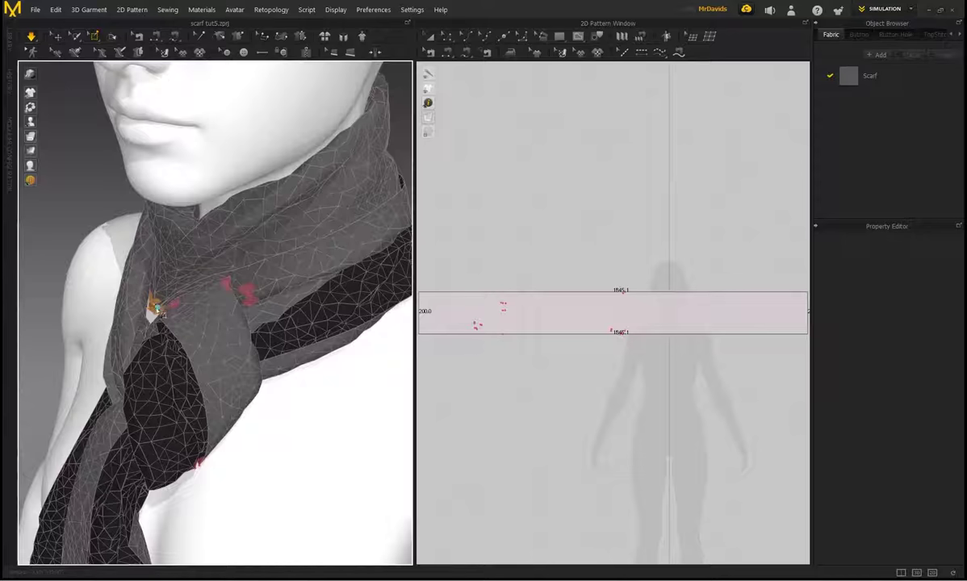
Examine the closed neck wrap, knot and hanging ends from the front and the side.
right_click_drag(161, 295, 240, 215)
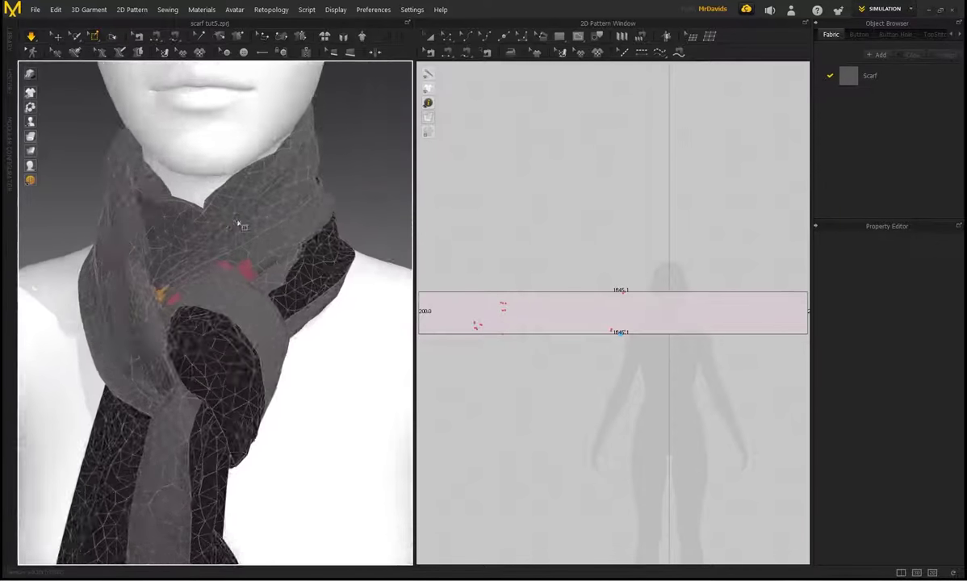
scroll(240, 216, "down", 3)
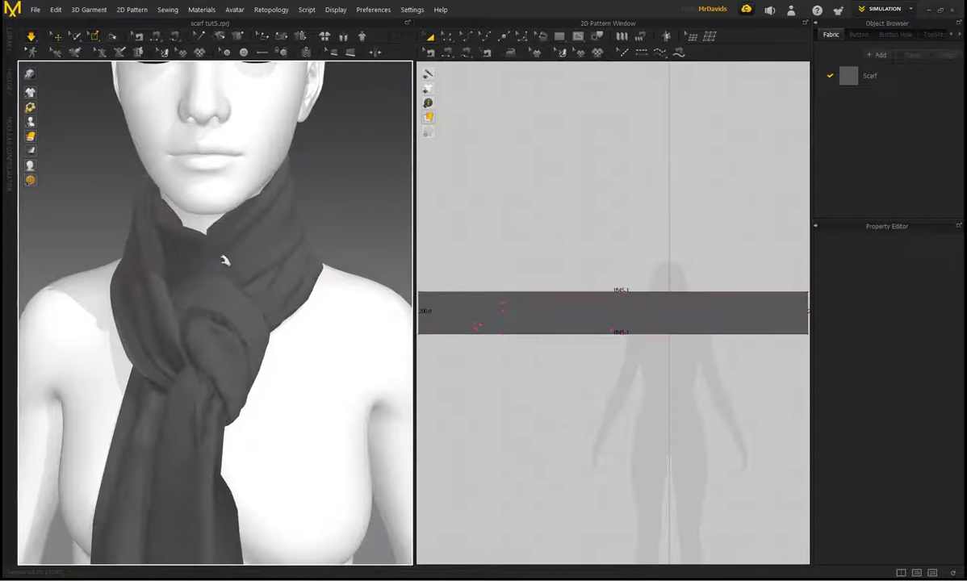
scroll(225, 260, "down", 3)
middle_click_drag(230, 270, 250, 162)
scroll(250, 161, "down", 1)
right_click_drag(251, 162, 227, 215)
scroll(227, 199, "down", 1)
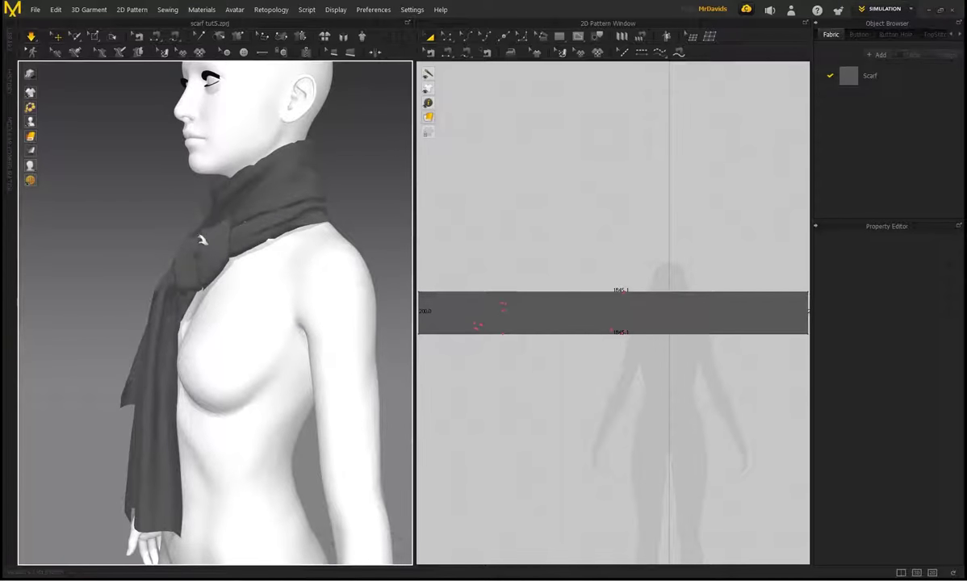
Examine the scarf's neck wrap, knot and hanging ends from the front.
right_click_drag(303, 194, 99, 211)
right_click_drag(211, 215, 228, 226)
scroll(227, 226, "up", 3)
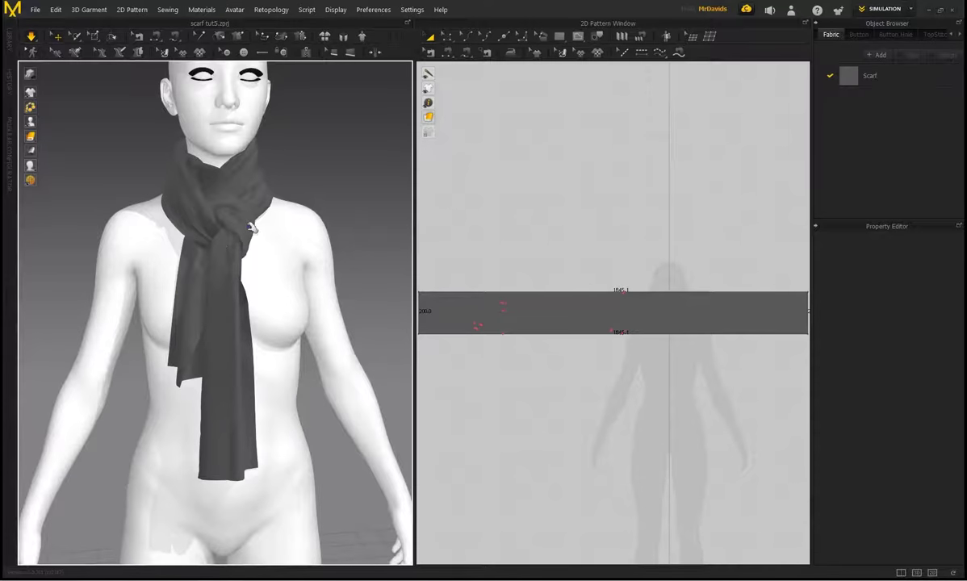
right_click_drag(237, 214, 186, 175)
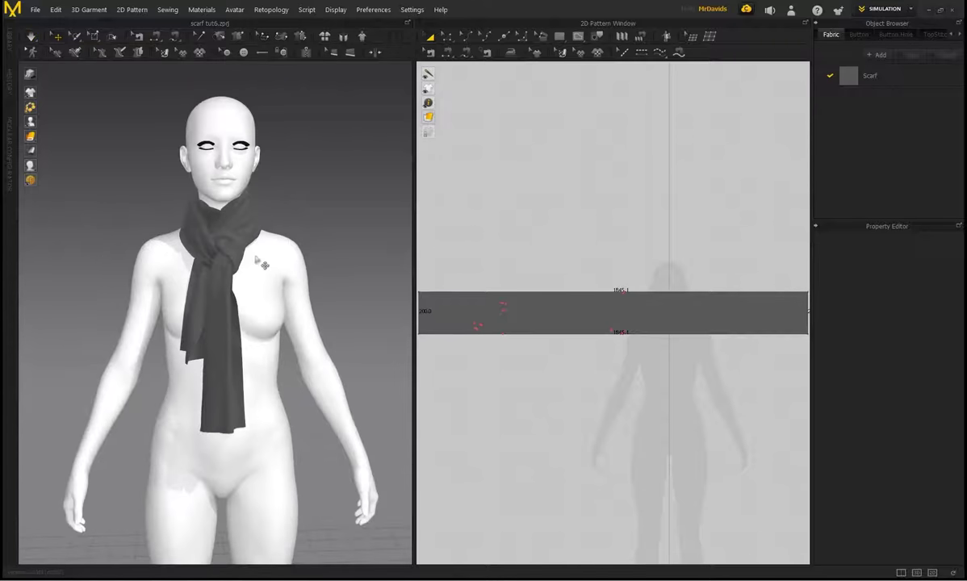
scroll(247, 312, "up", 3)
right_click_drag(247, 311, 279, 319)
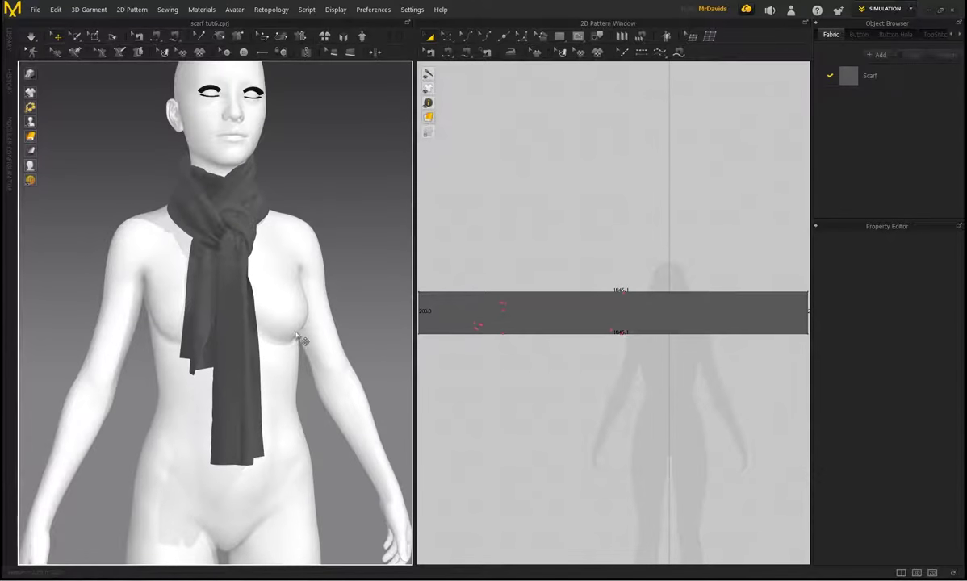
key("2")
Split the left short edge of the scarf pattern uniformly into 23 segments.
middle_click_drag(530, 203, 580, 200)
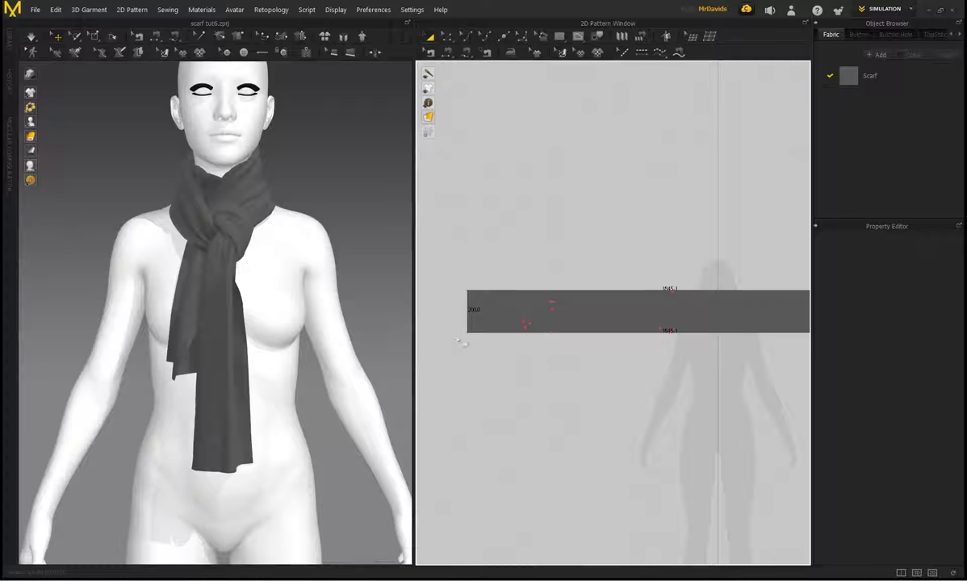
left_click(504, 39)
middle_click_drag(470, 302, 487, 283)
scroll(487, 282, "up", 4)
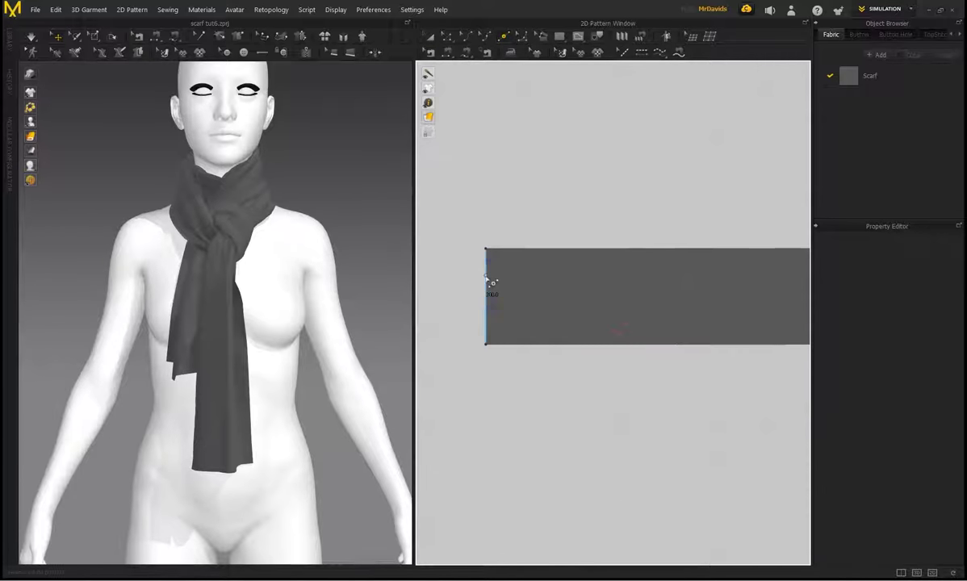
right_click(486, 277)
left_click(420, 305)
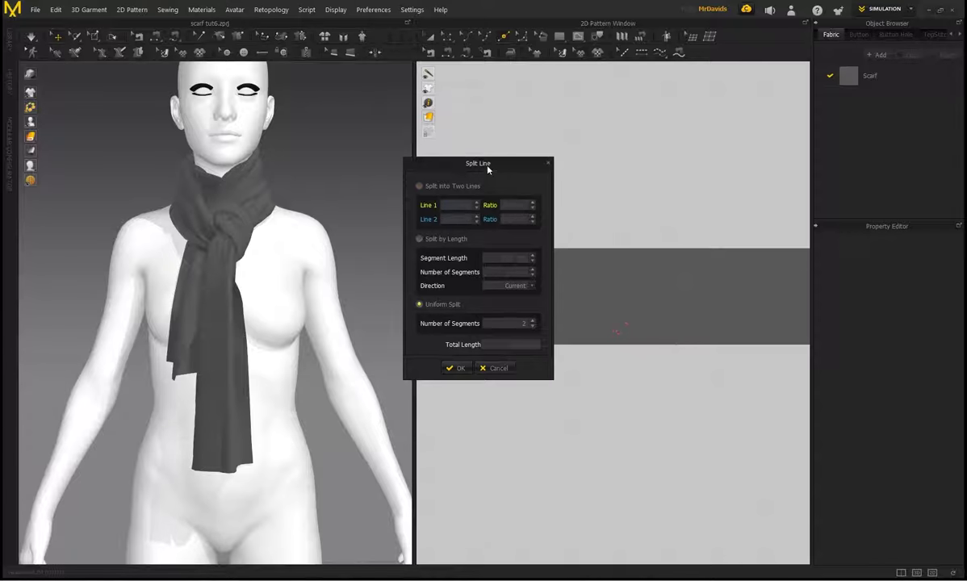
left_click_drag(487, 166, 335, 160)
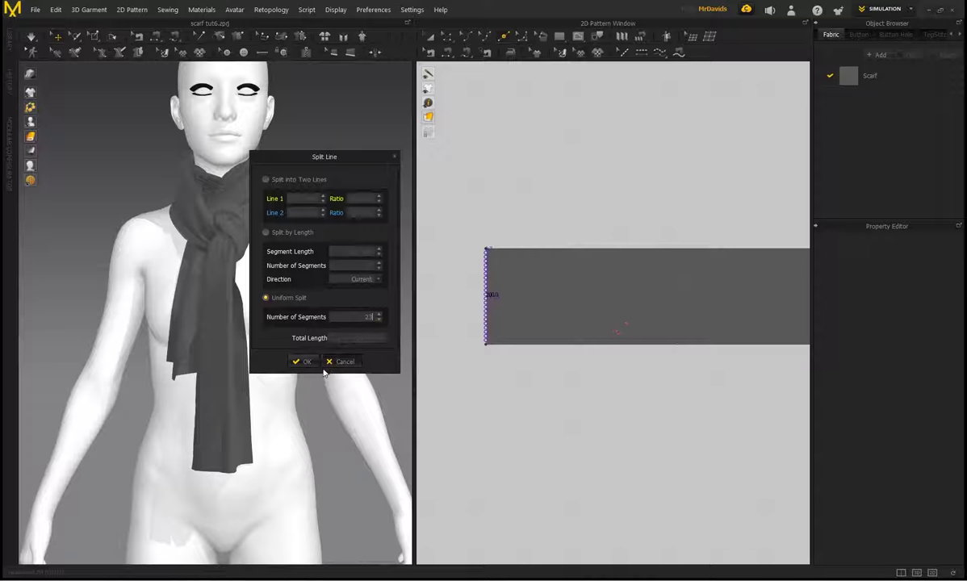
left_click(301, 361)
Select every second segment along the split short edge, starting and ending at its corners.
scroll(499, 247, "up", 5)
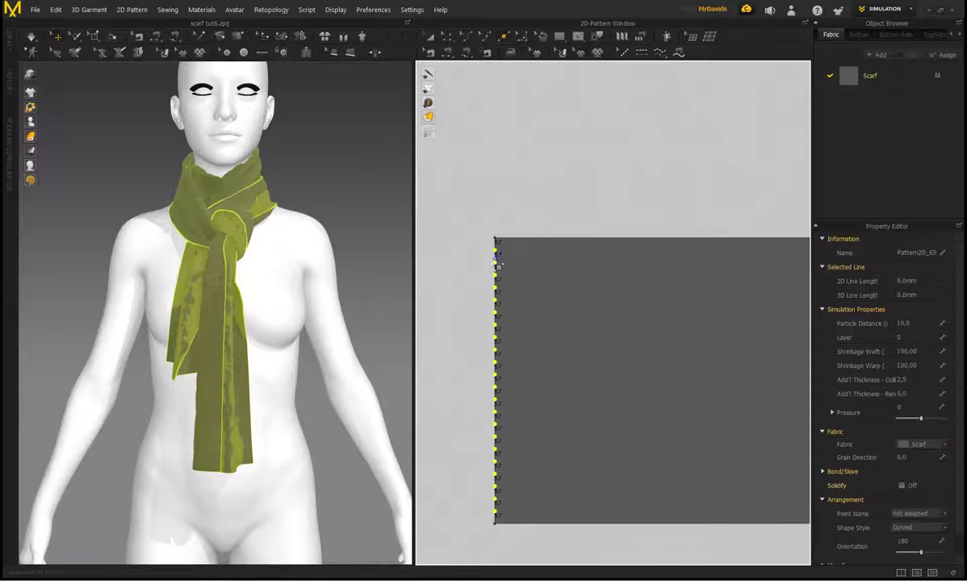
middle_click_drag(474, 270, 492, 231)
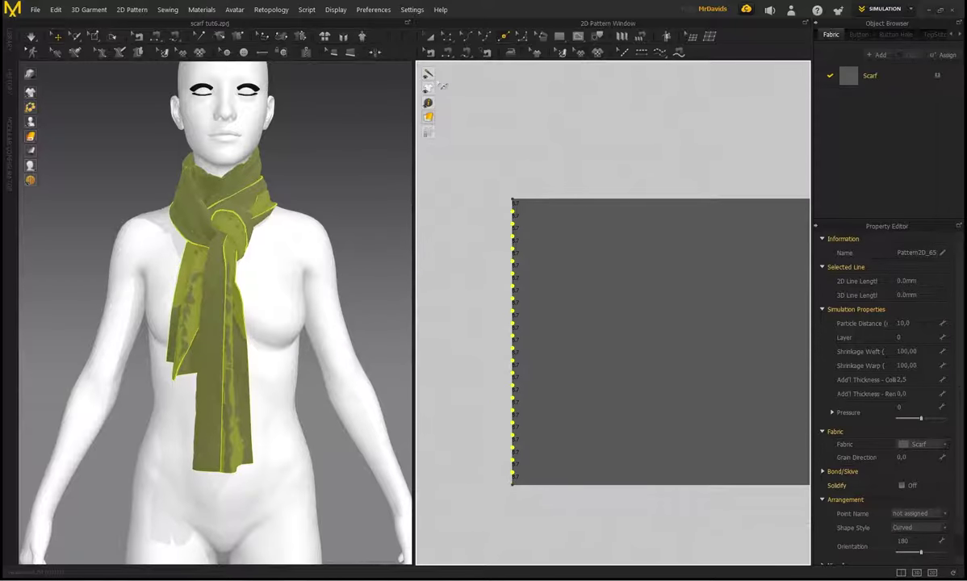
left_click(447, 38)
scroll(489, 208, "up", 3)
left_click(491, 211)
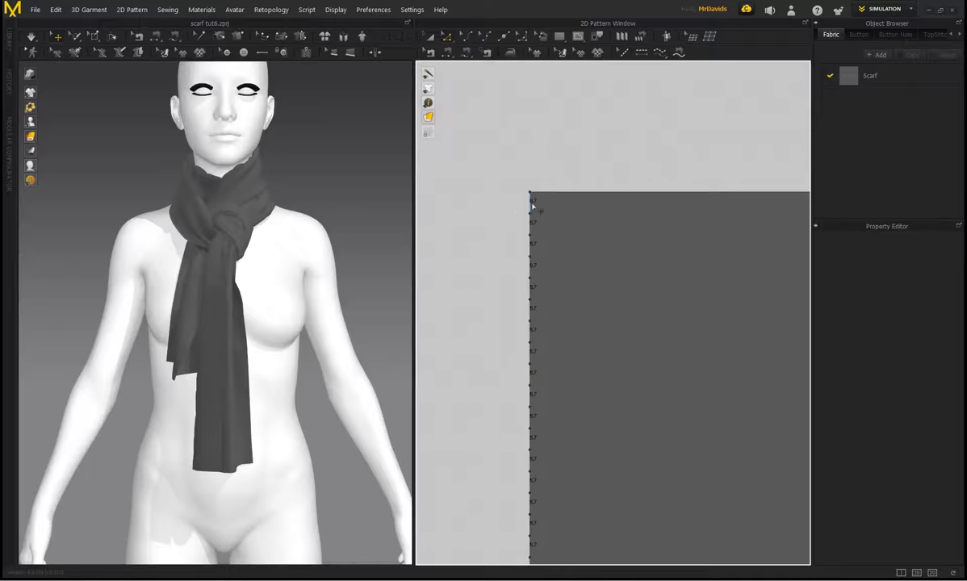
left_click(531, 205)
left_click(532, 293, "shift")
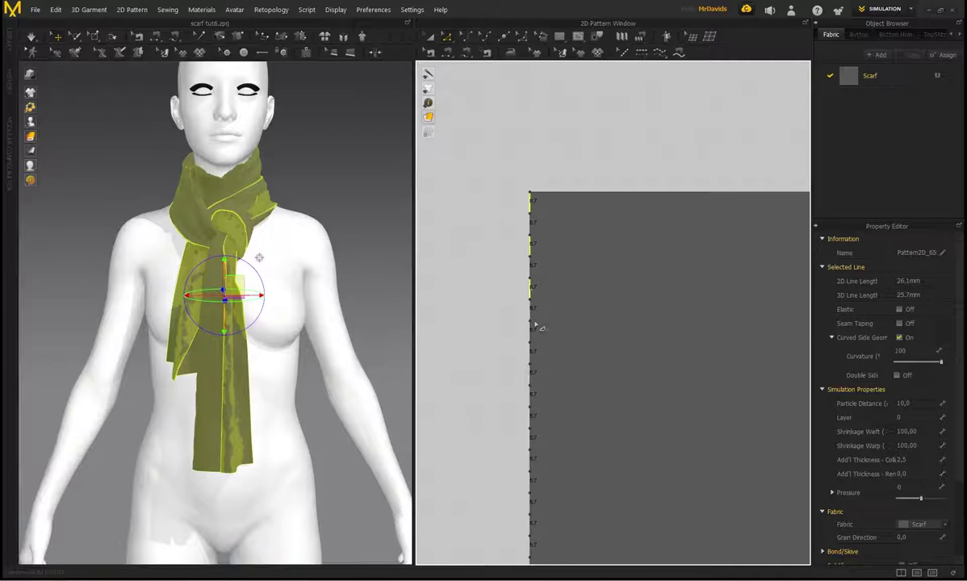
left_click(533, 376, "shift")
middle_click_drag(479, 479, 506, 289)
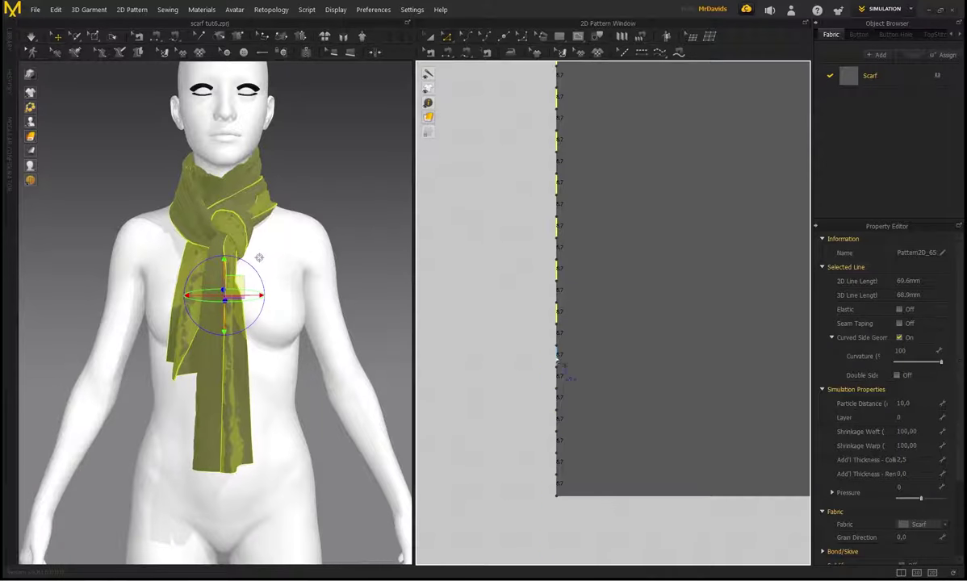
left_click(558, 359, "shift")
left_click(558, 402, "shift")
left_click(558, 489, "shift")
scroll(513, 388, "down", 4)
middle_click_drag(516, 389, 525, 440)
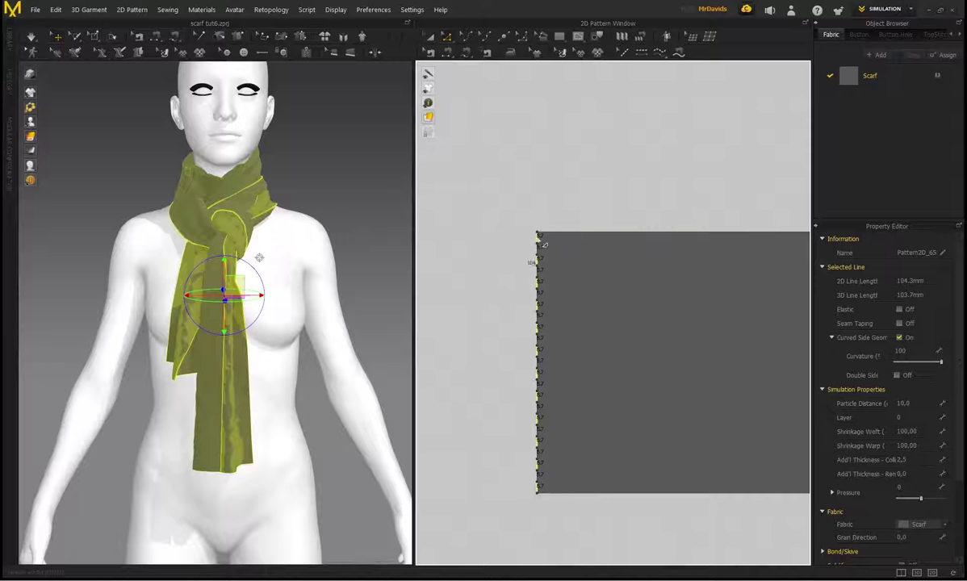
Offset the selected edge segments outward by 50 mm as fringe strips, with Create Internal Line enabled.
middle_click_drag(505, 315, 523, 326)
scroll(554, 249, "up", 3)
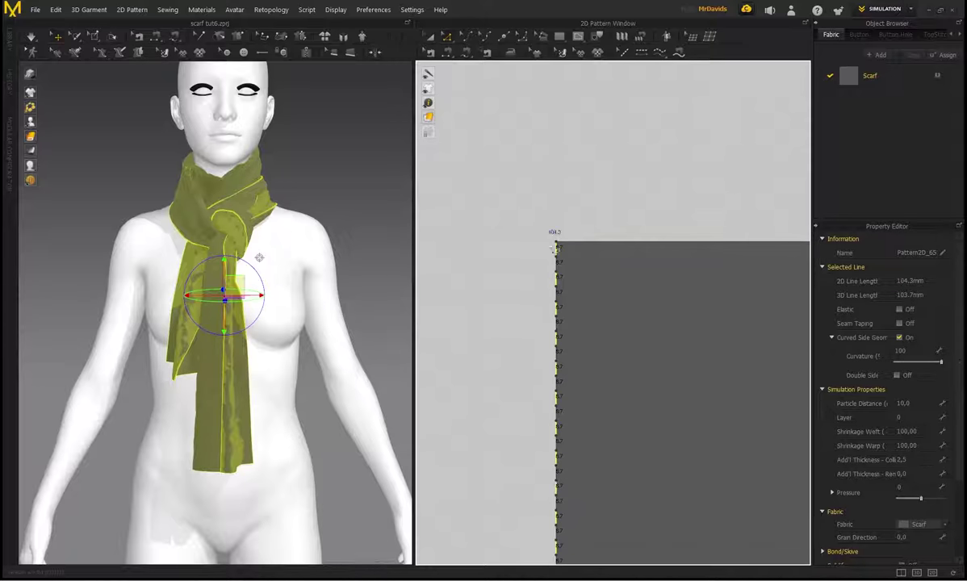
right_click(558, 249)
left_click(587, 329)
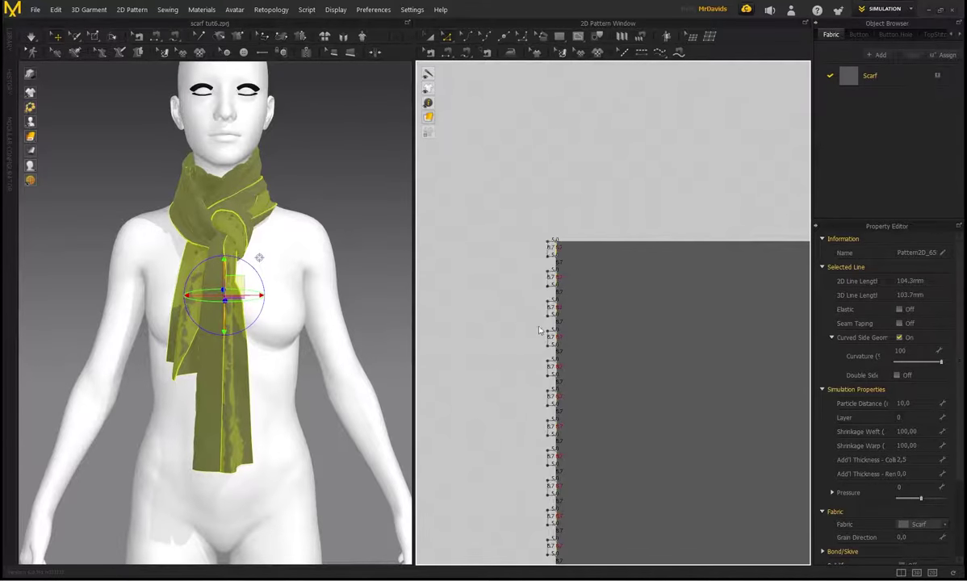
left_click_drag(526, 165, 209, 187)
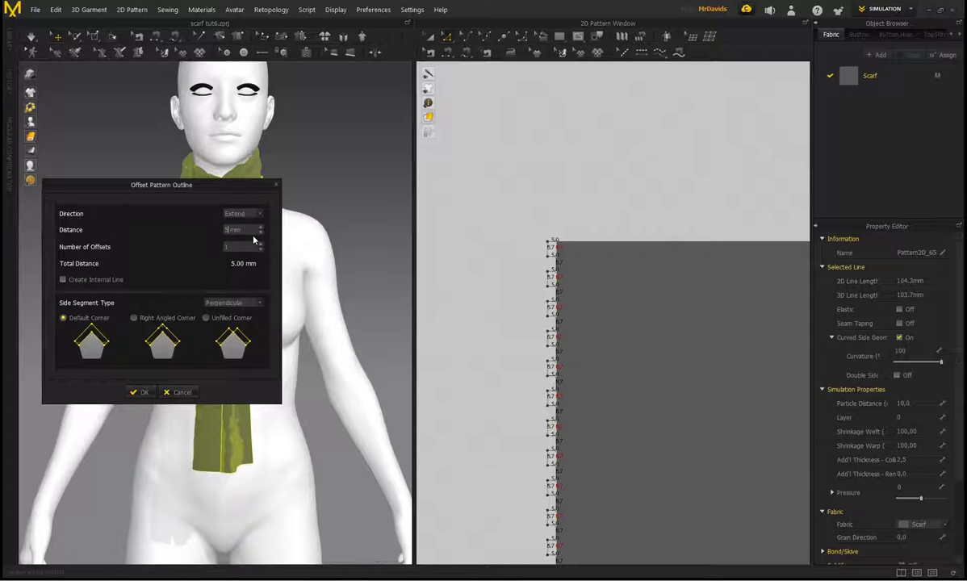
type("0")
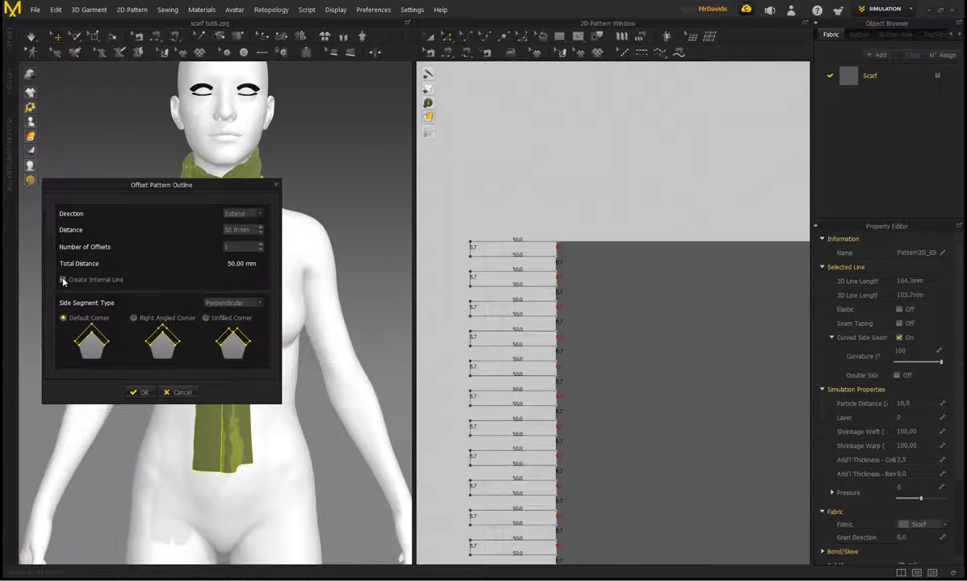
left_click(139, 392)
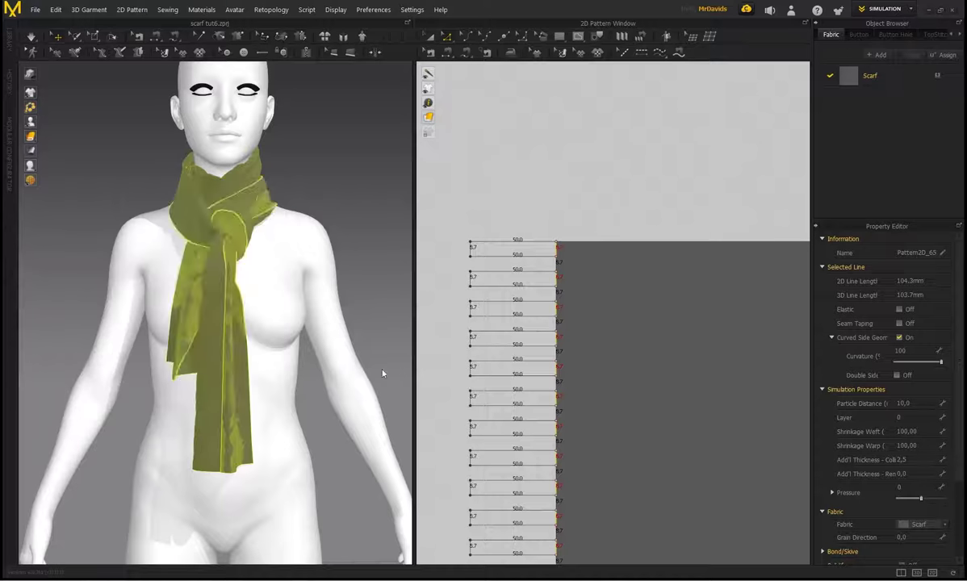
Select all the internal lines where the fringe strips meet the scarf pattern.
scroll(556, 251, "up", 5)
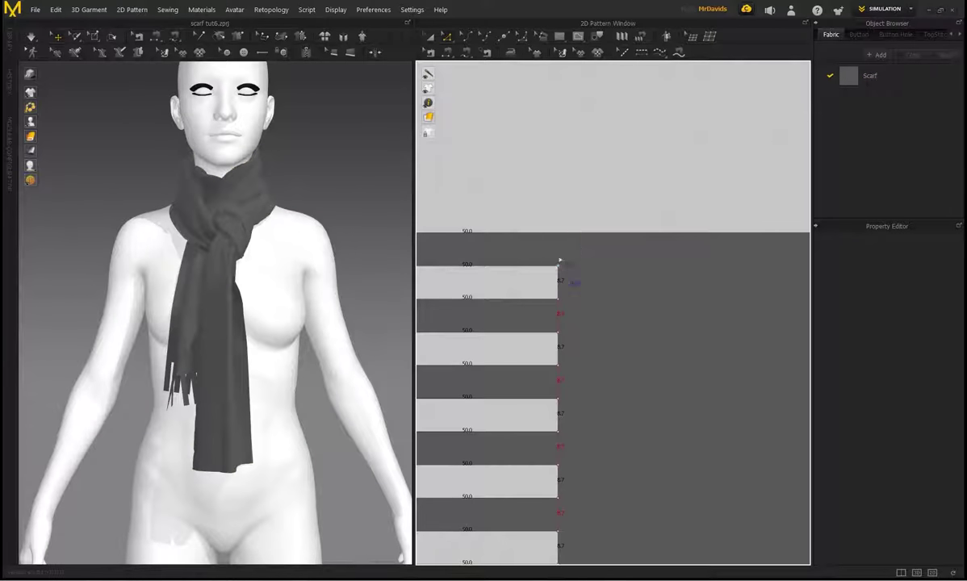
scroll(560, 255, "down", 5)
scroll(559, 255, "up", 3)
left_click(559, 255)
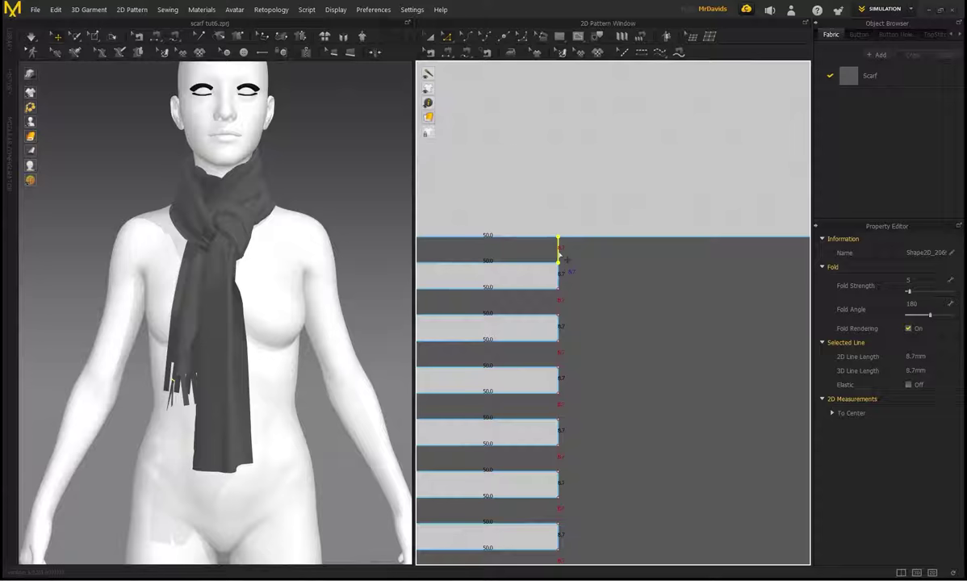
double_click(559, 256)
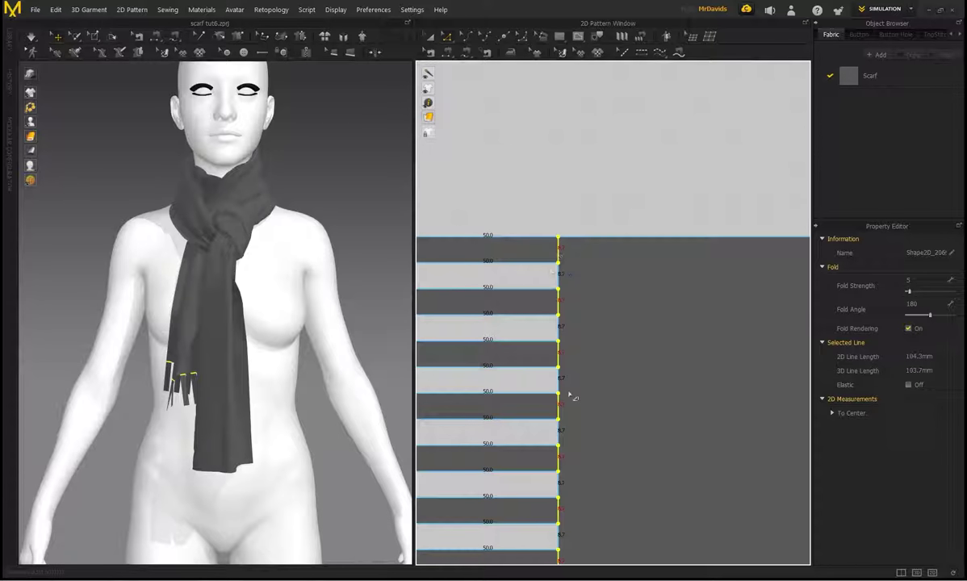
Check the pins around the neck wrap and knot on the scarf's mesh from an angled side view.
right_click(559, 257)
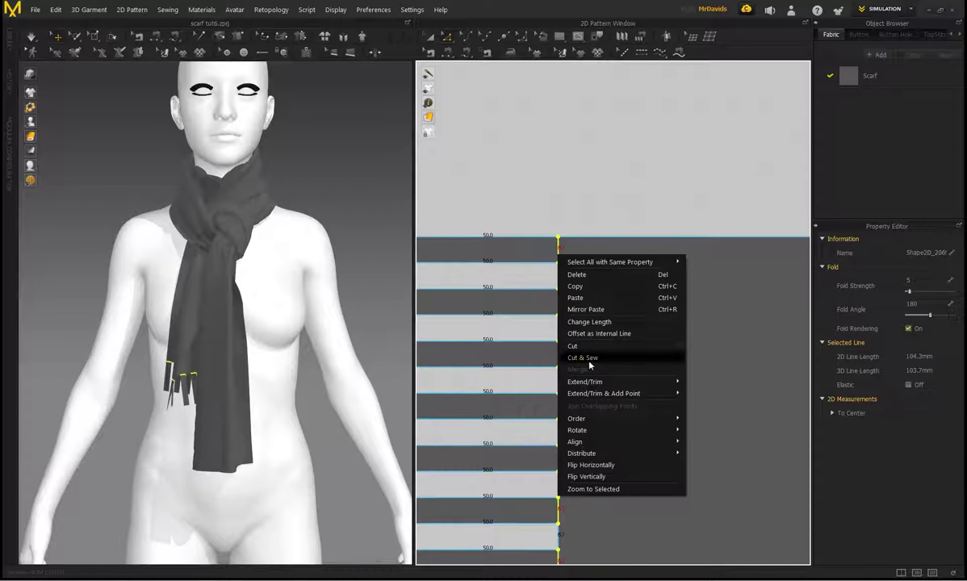
left_click(97, 37)
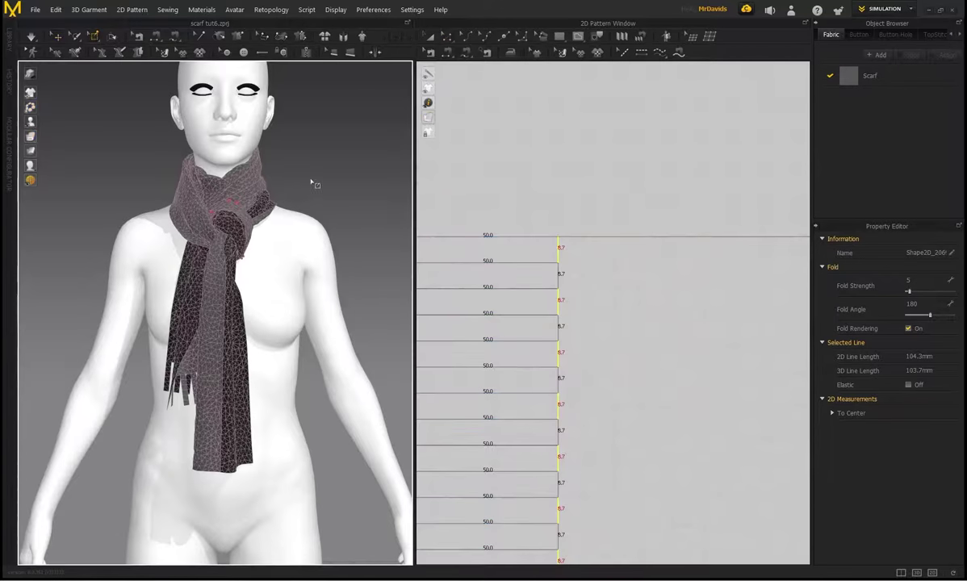
right_click_drag(313, 183, 223, 187)
right_click_drag(290, 206, 337, 179)
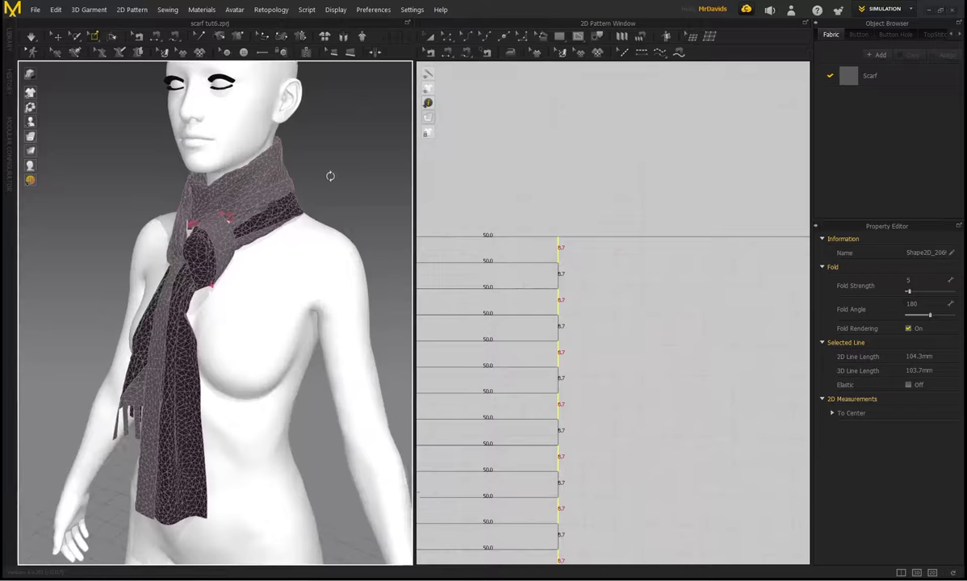
Apply Cut & Sew along the internal lines to separate the fringe strips from the scarf pattern.
left_click(452, 36)
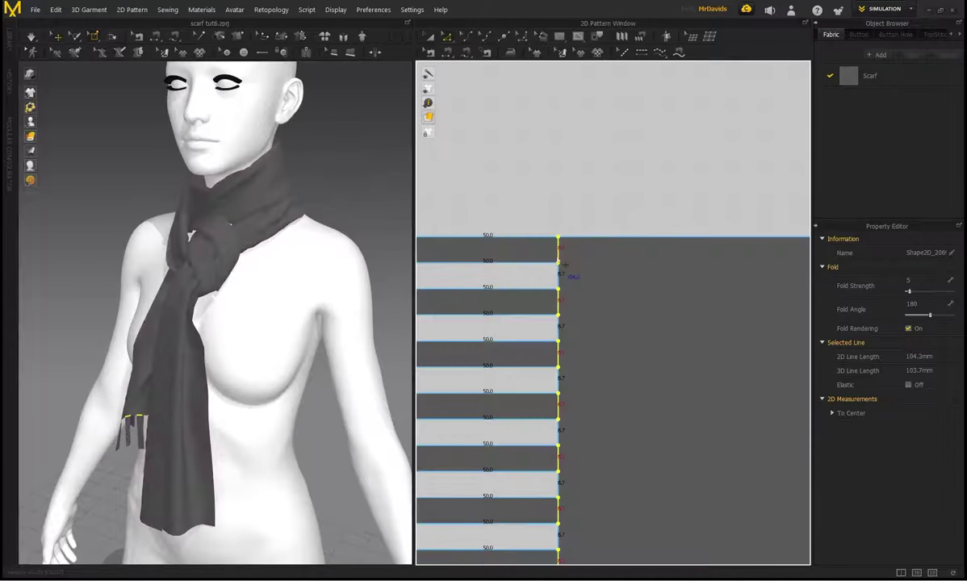
right_click(562, 263)
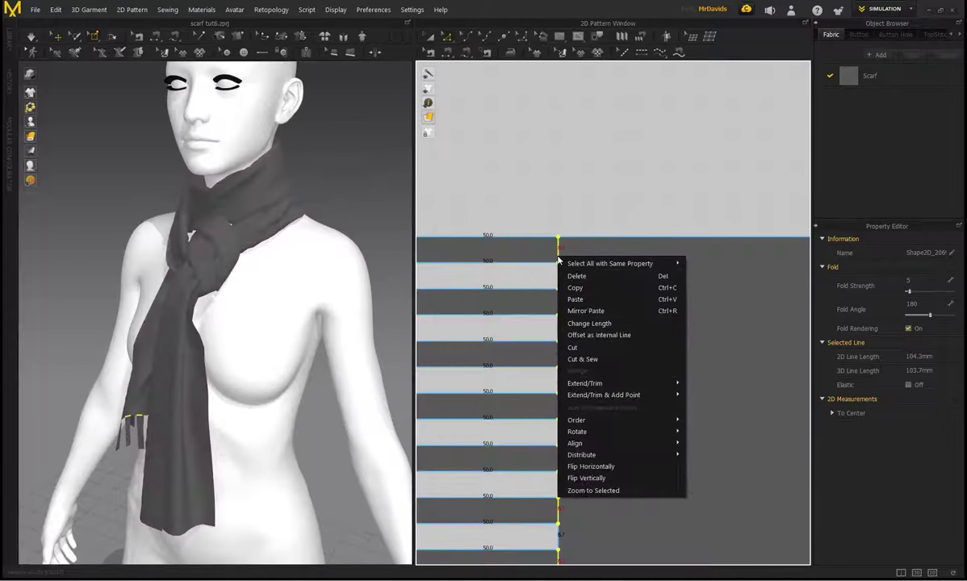
left_click(605, 360)
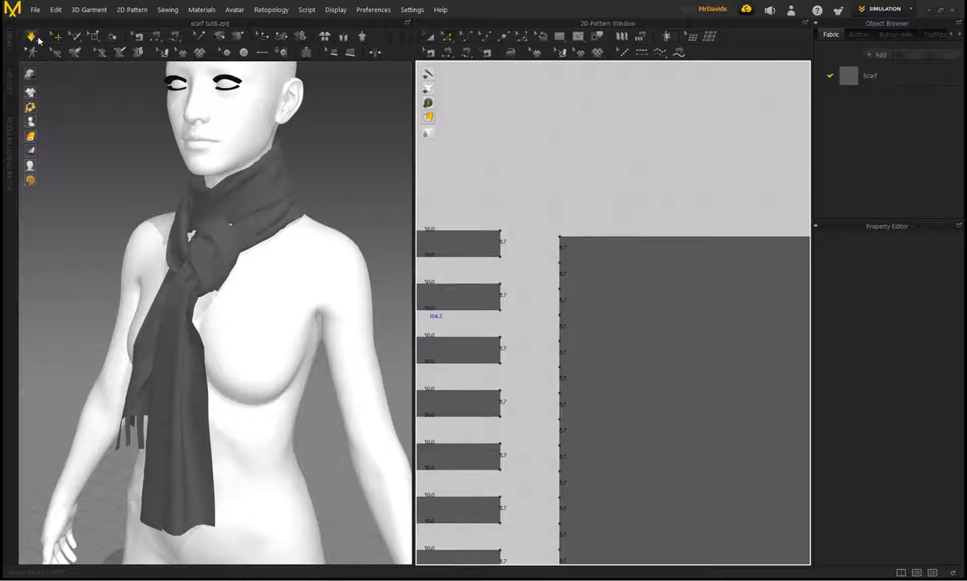
Pin mesh patches on the neck wrap and the top of the knot again, and start the simulation.
left_click(94, 38)
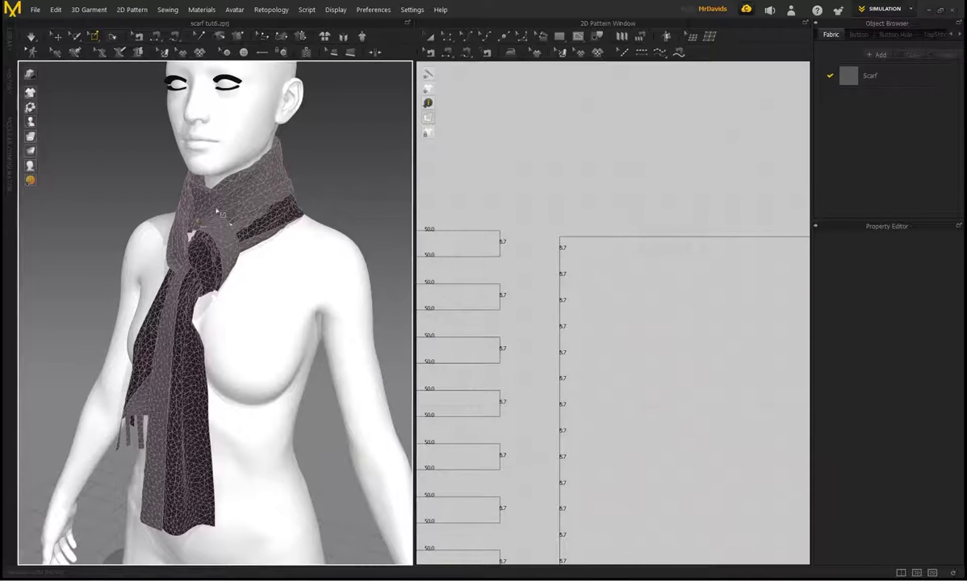
left_click_drag(214, 208, 210, 236)
right_click_drag(203, 236, 140, 242)
left_click_drag(179, 275, 189, 286)
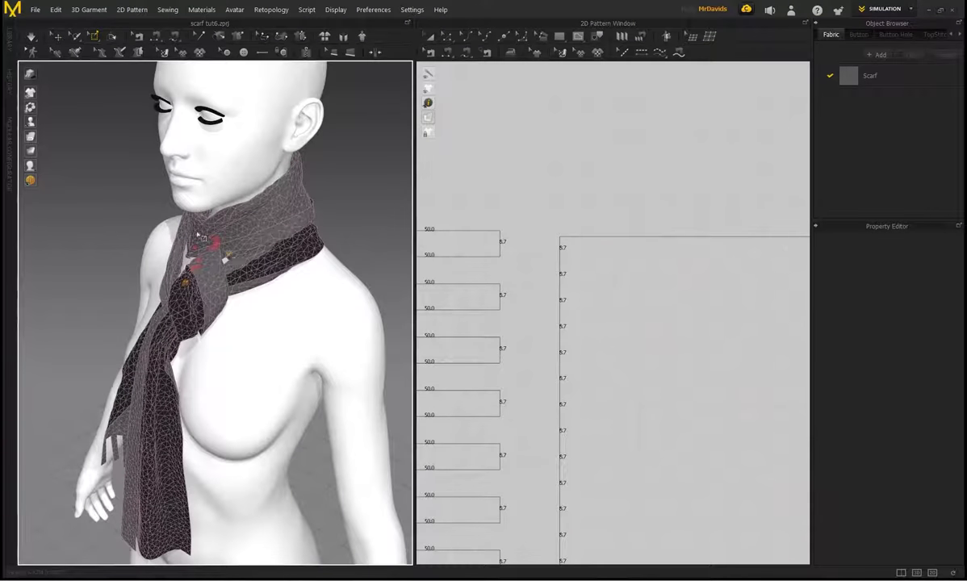
left_click_drag(185, 218, 195, 228)
right_click_drag(172, 235, 216, 248)
middle_click_drag(208, 253, 205, 189)
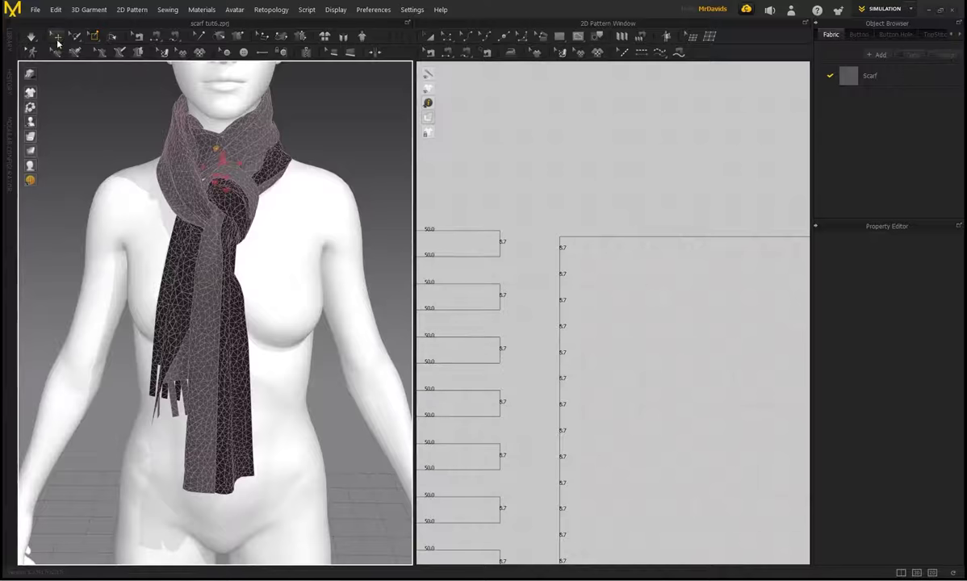
key("space")
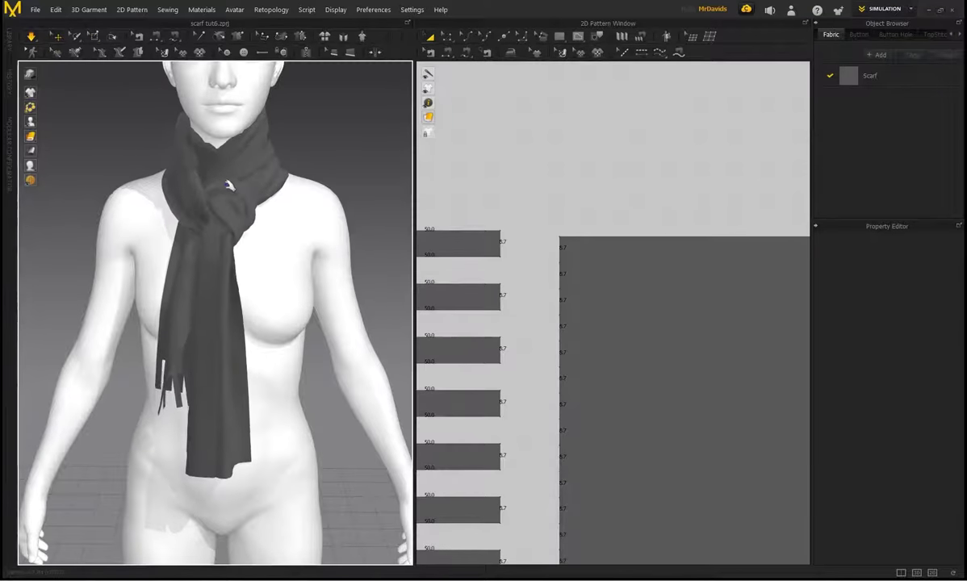
Select the outermost fringe strip on the short scarf end and tug it upward during simulation.
right_click_drag(290, 141, 224, 167)
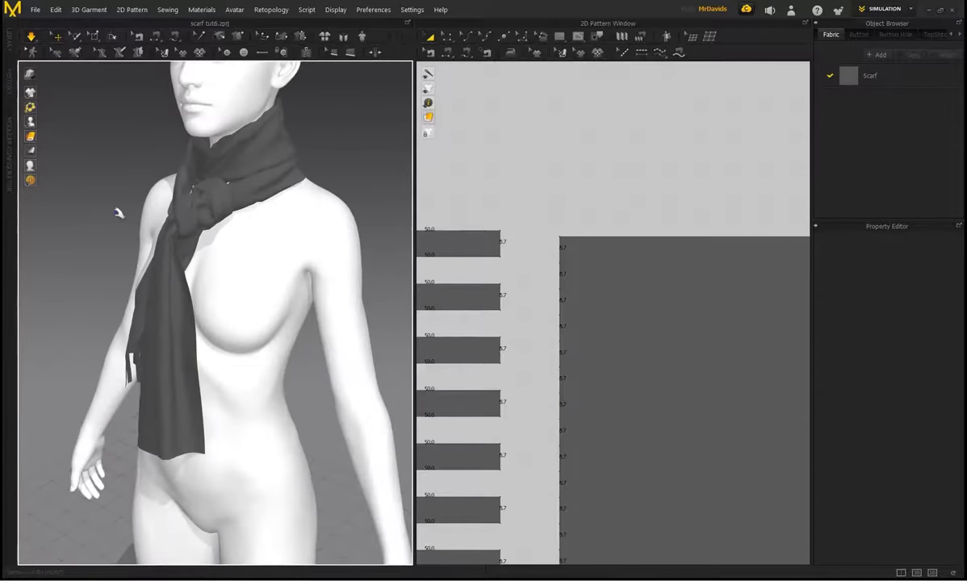
right_click_drag(118, 214, 154, 198)
middle_click_drag(165, 369, 147, 291)
left_click(143, 291)
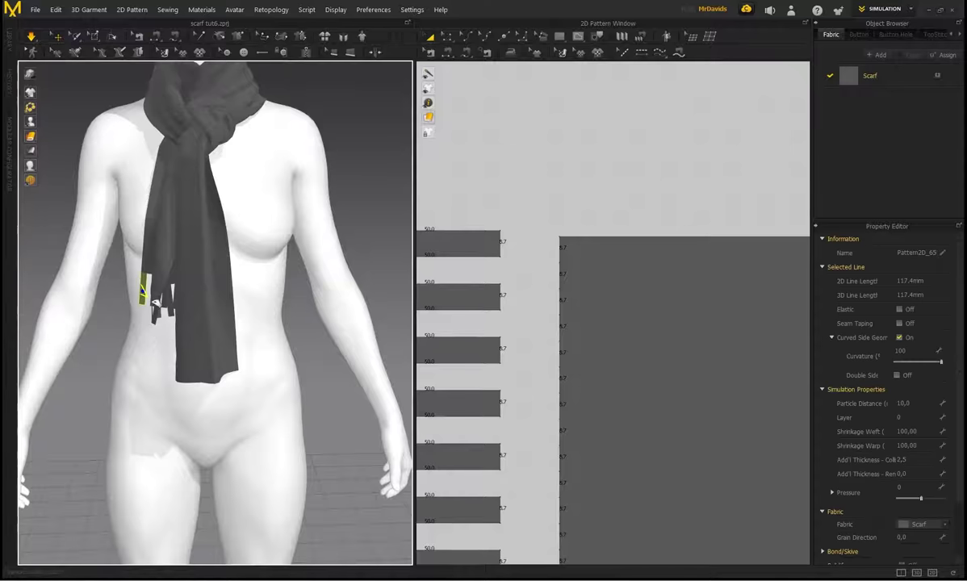
left_click_drag(142, 290, 136, 252)
Select all twelve fringe strips in the 2D pattern, scale them down to about 6.7 mm wide, and restart the simulation.
scroll(475, 341, "down", 3)
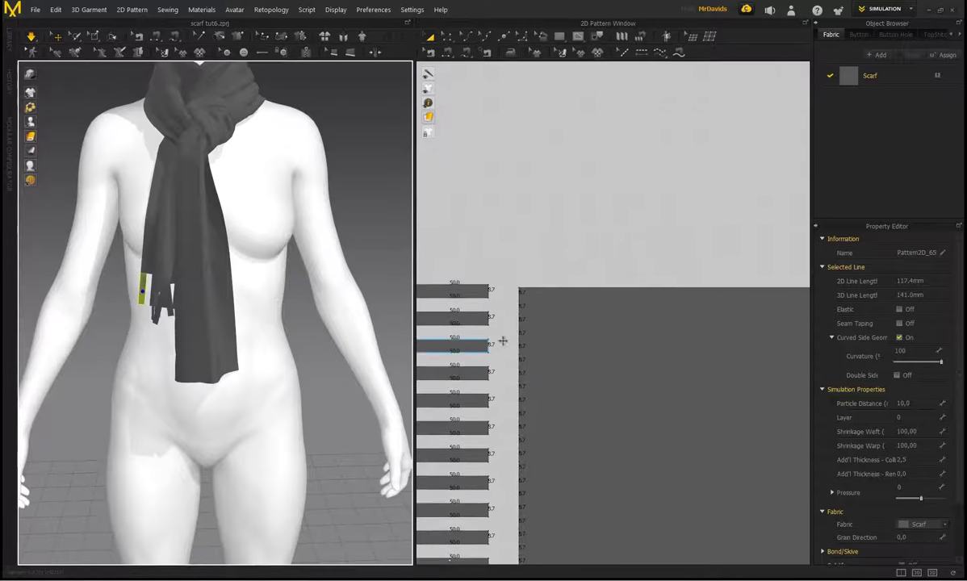
middle_click_drag(486, 386, 539, 326)
scroll(538, 324, "down", 2)
left_click_drag(551, 473, 459, 230)
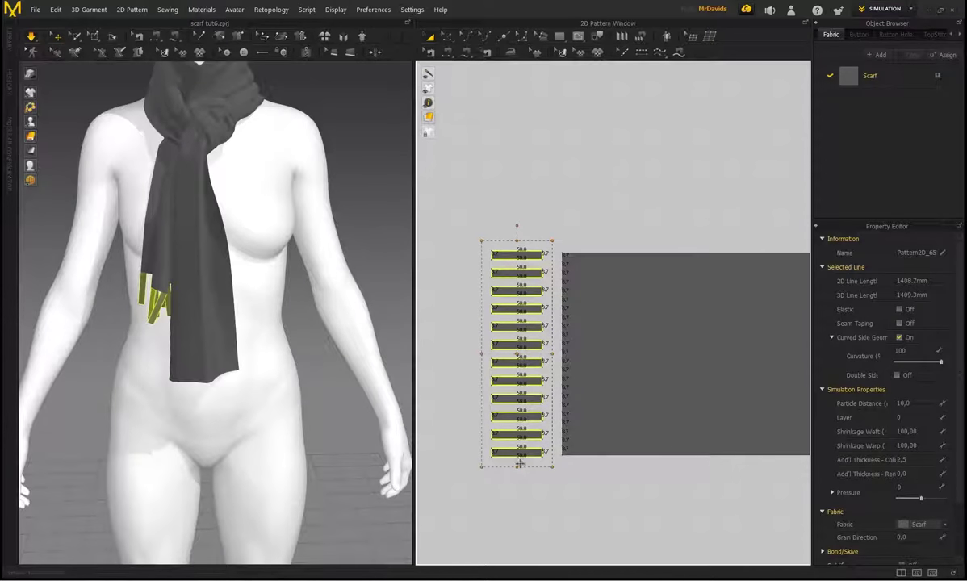
left_click_drag(518, 465, 518, 444)
scroll(533, 284, "up", 5)
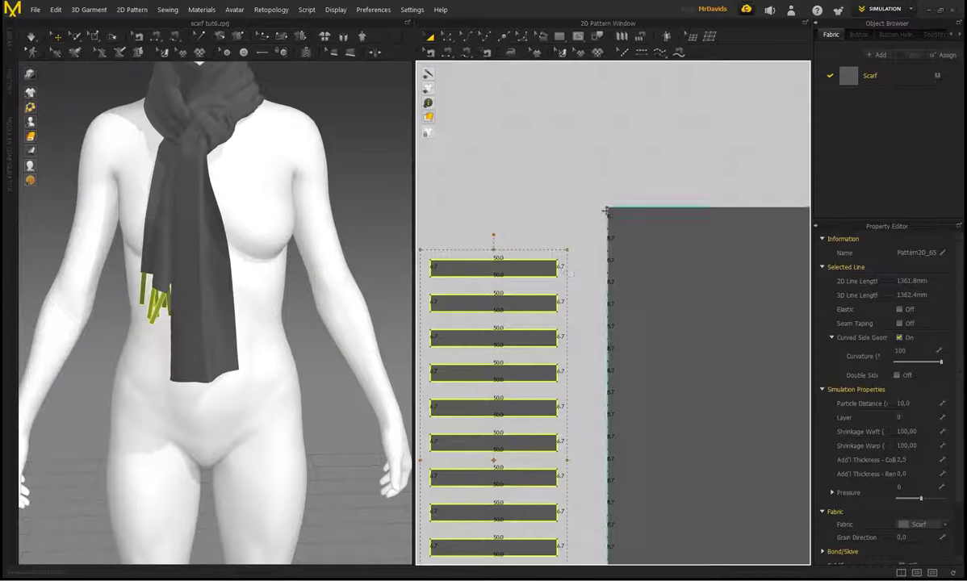
scroll(154, 258, "up", 3)
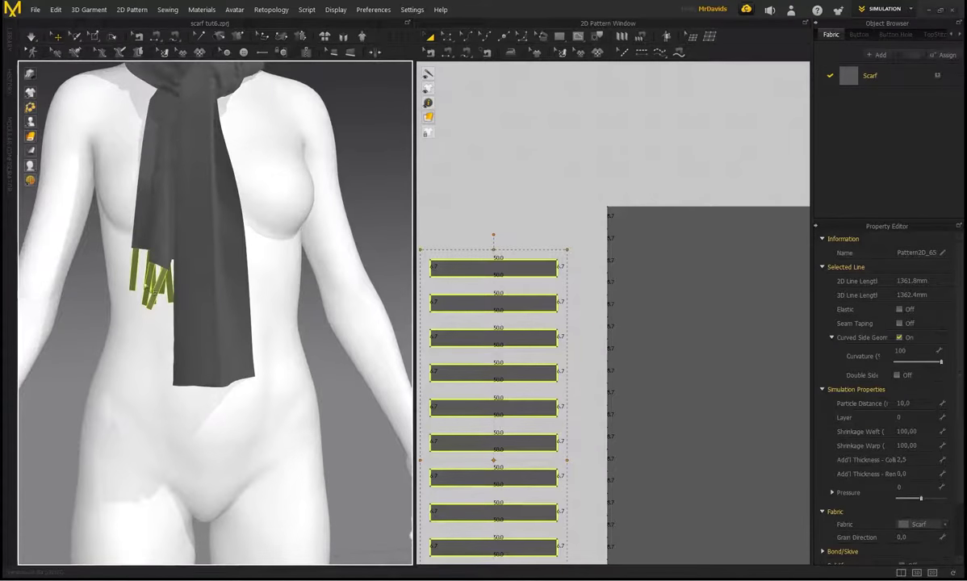
key("space")
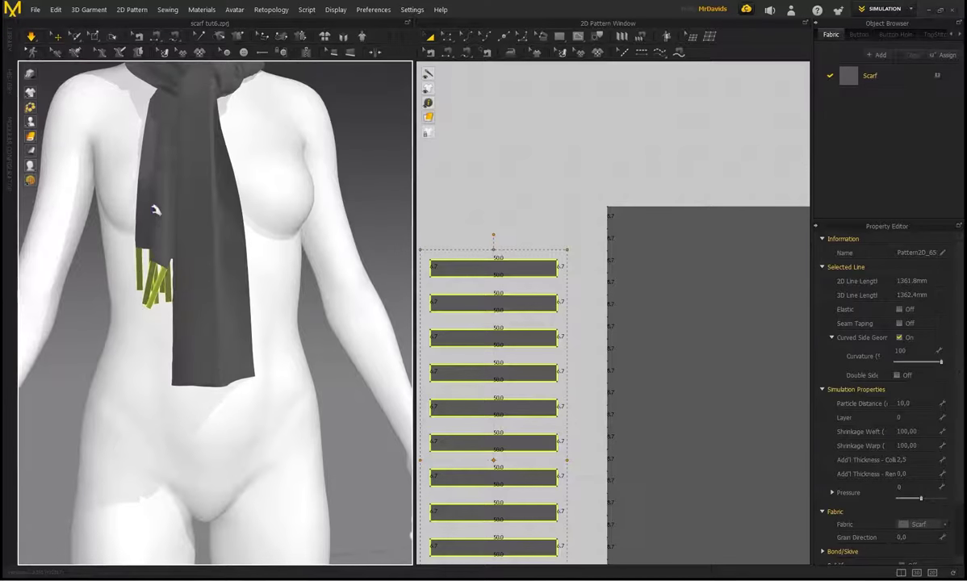
Deselect the strips and inspect how the narrowed fringe hangs from the short scarf end.
scroll(157, 211, "down", 1)
middle_click_drag(254, 192, 264, 252)
left_click(322, 171)
mouse_move(190, 279)
right_mouse_down()
mouse_move(247, 265)
mouse_move(179, 283)
right_mouse_up()
middle_click_drag(179, 282, 172, 311)
right_click_drag(144, 316, 216, 324)
Turn on high-quality rendering in the 3D view and examine the scarf's neck wrap and knot from several angles.
scroll(200, 291, "down", 3)
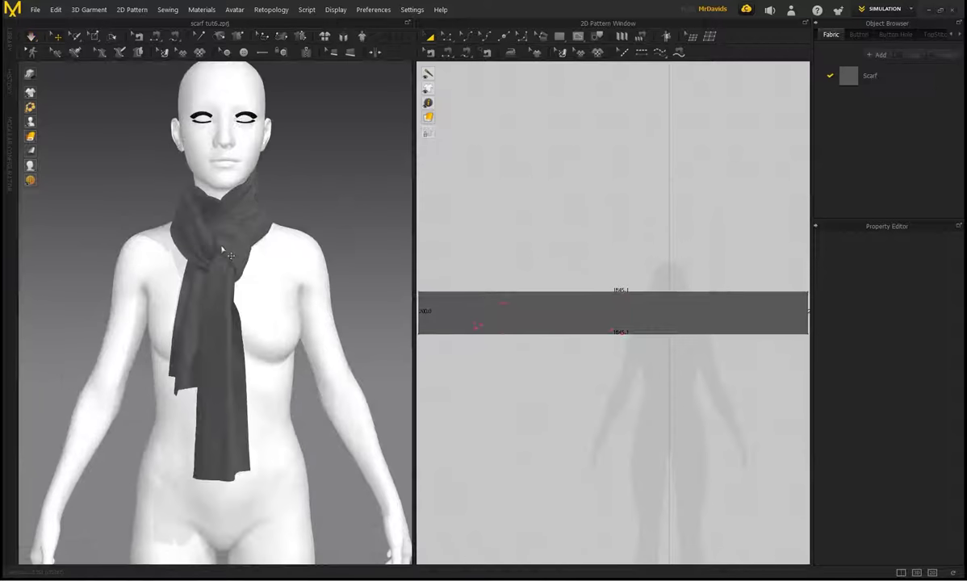
scroll(239, 253, "down", 3)
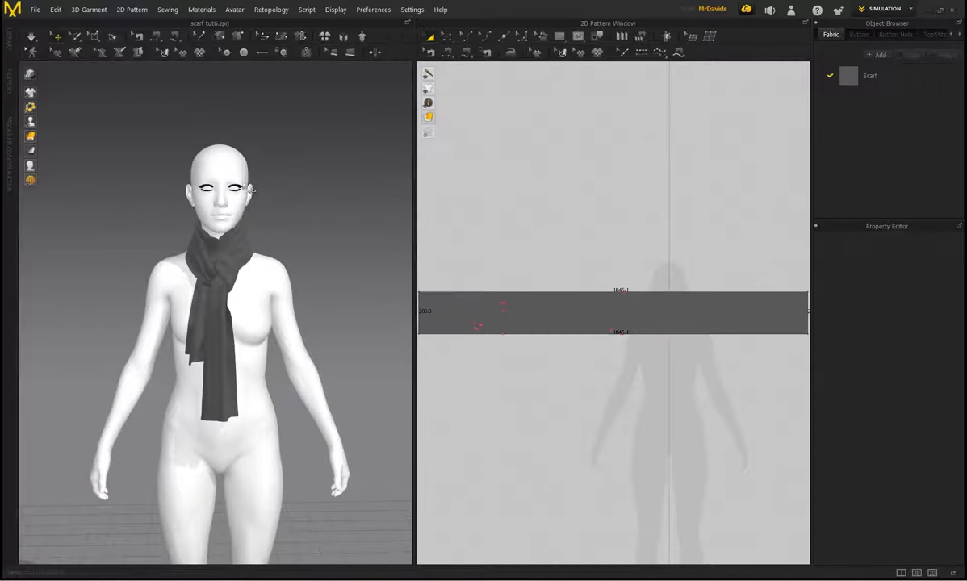
middle_click_drag(243, 184, 247, 141)
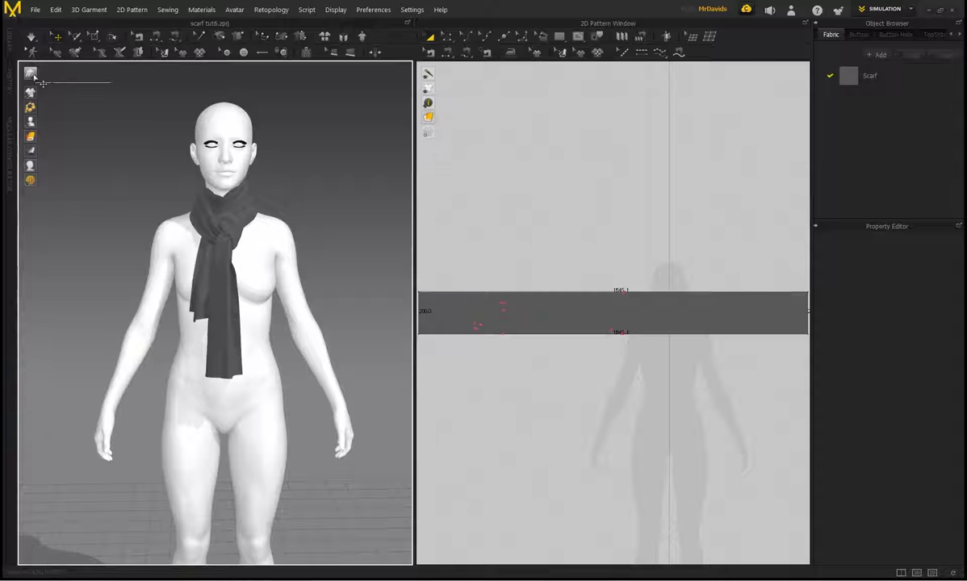
left_click(32, 75)
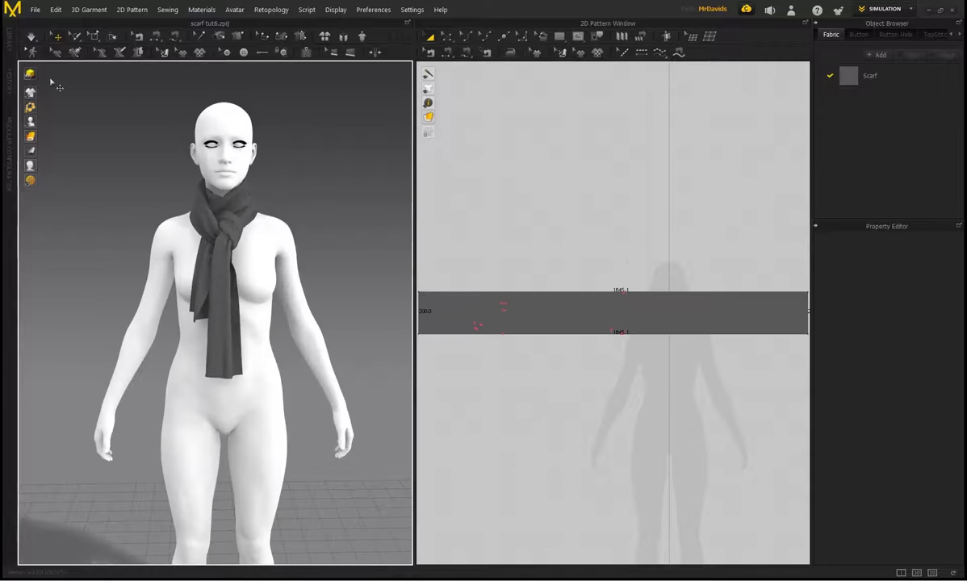
scroll(234, 208, "up", 4)
middle_click_drag(236, 143, 247, 233)
scroll(246, 232, "up", 2)
mouse_move(250, 231)
right_mouse_down()
mouse_move(190, 230)
mouse_move(190, 255)
right_mouse_up()
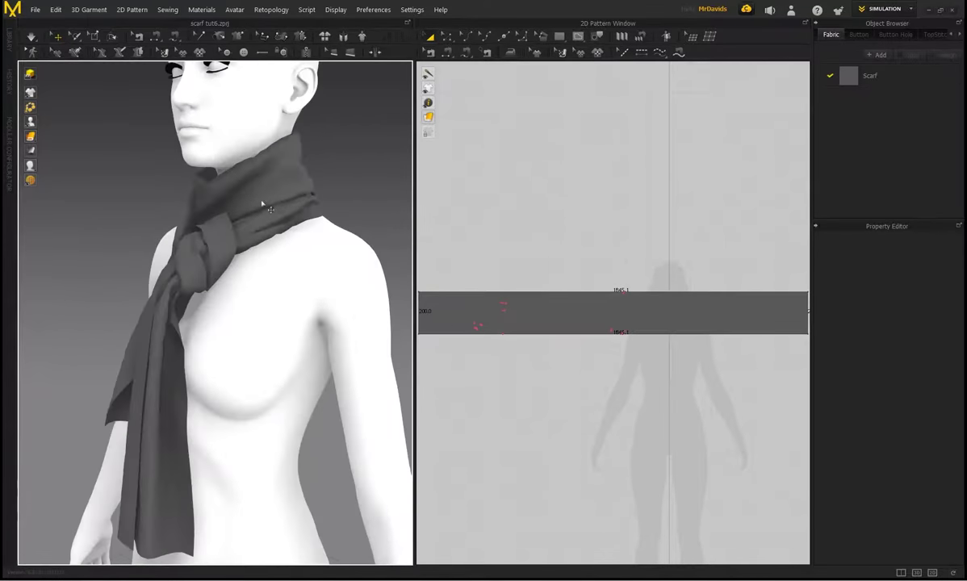
mouse_move(255, 197)
right_mouse_down()
mouse_move(226, 209)
mouse_move(275, 223)
right_mouse_up()
right_click_drag(186, 227, 267, 235)
right_click_drag(192, 197, 239, 241)
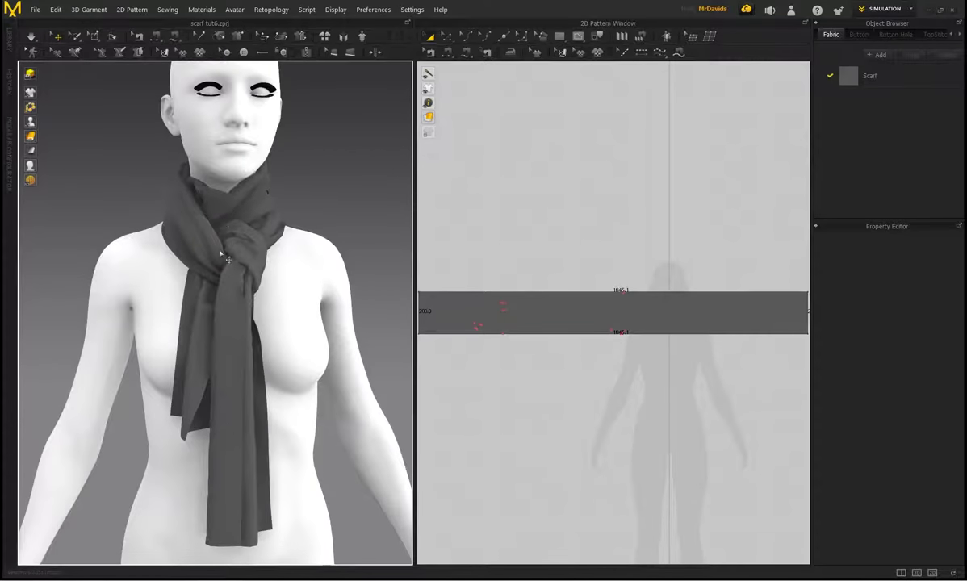
Set the scarf's additional rendering thickness to 2 and display the fabric with visible thickness in the 3D view.
scroll(221, 254, "down", 3)
scroll(587, 252, "down", 5)
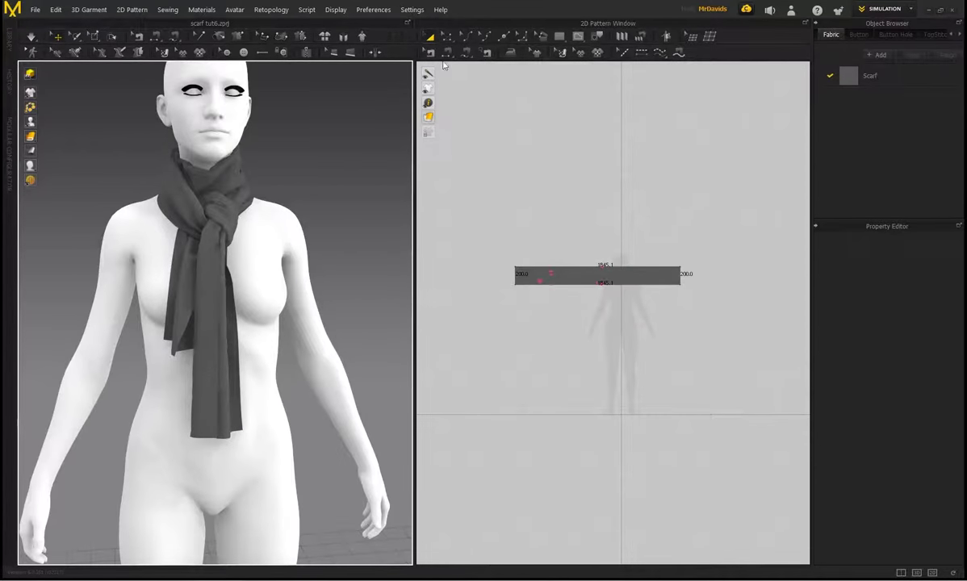
left_click(243, 240)
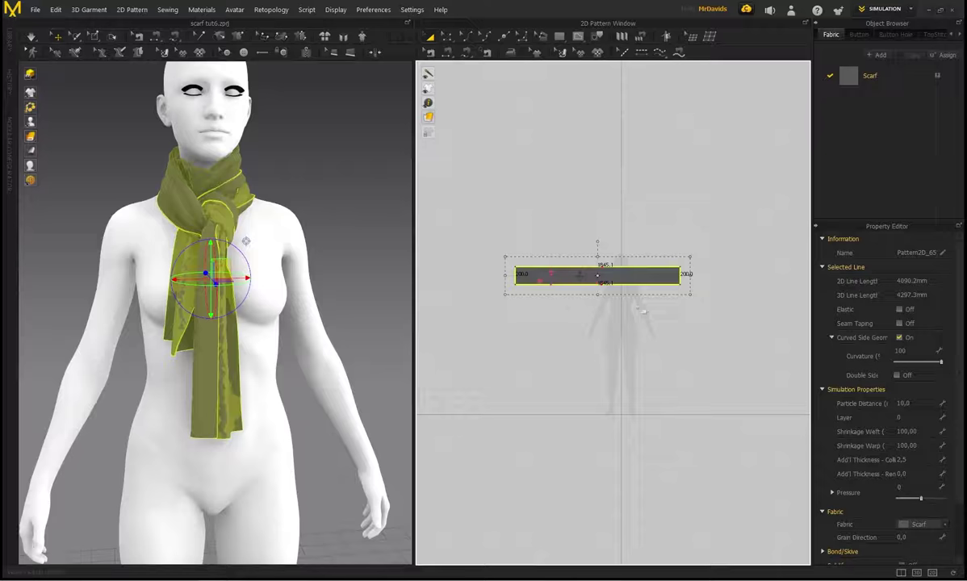
left_click(915, 475)
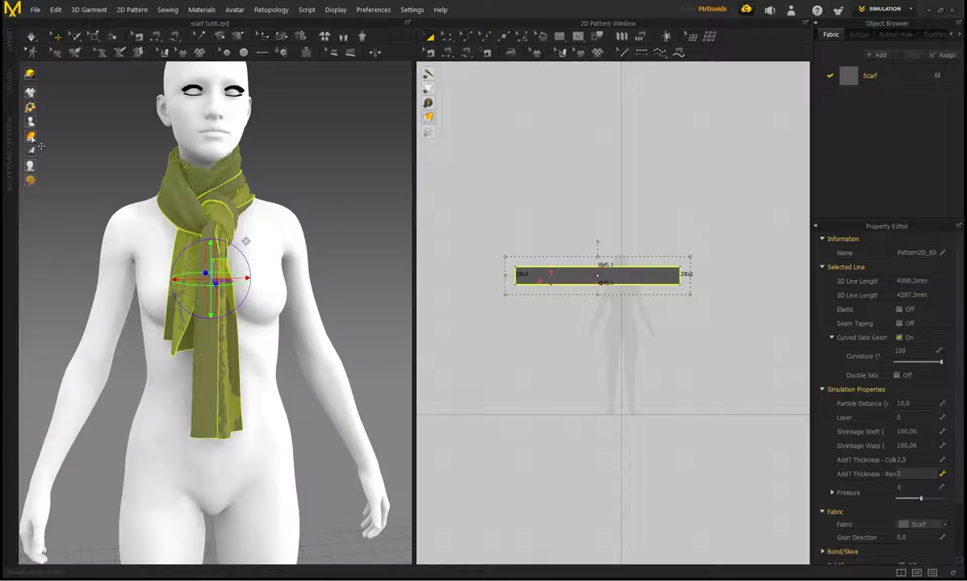
key("Return")
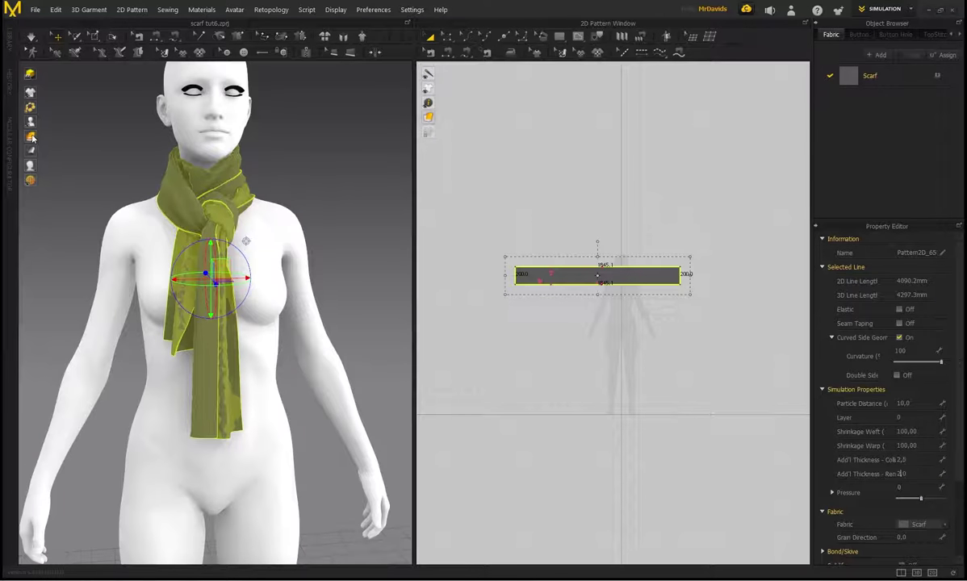
mouse_move(32, 138)
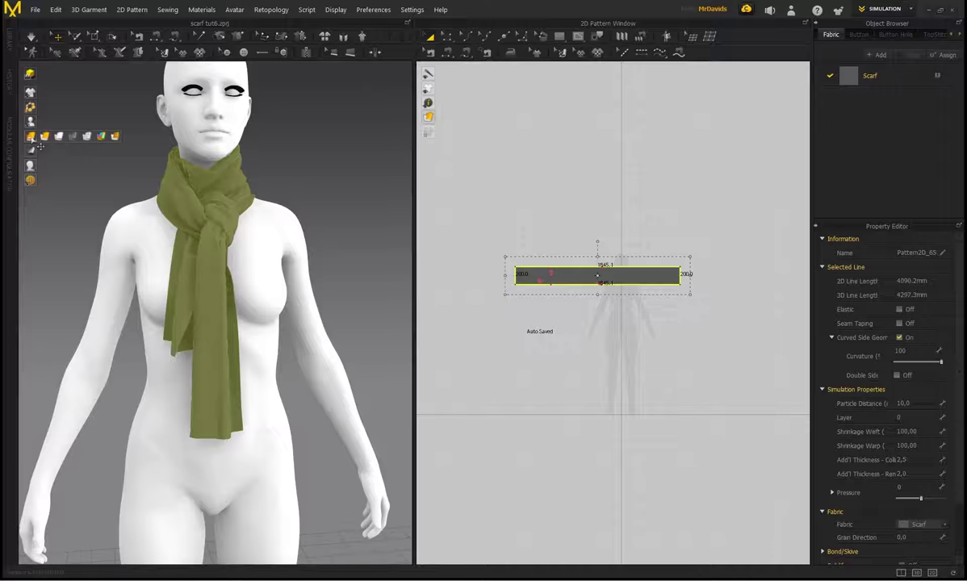
left_click(318, 163)
Examine the rendered fabric thickness along the short scarf end's hem in close-up from below.
scroll(223, 330, "up", 4)
right_click_drag(223, 330, 235, 276)
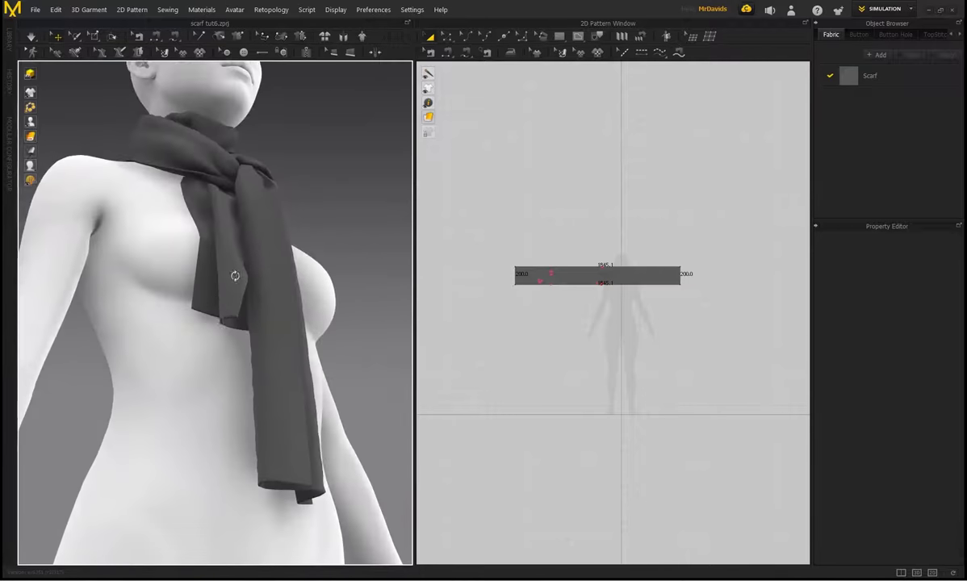
scroll(219, 330, "up", 4)
scroll(218, 330, "up", 2)
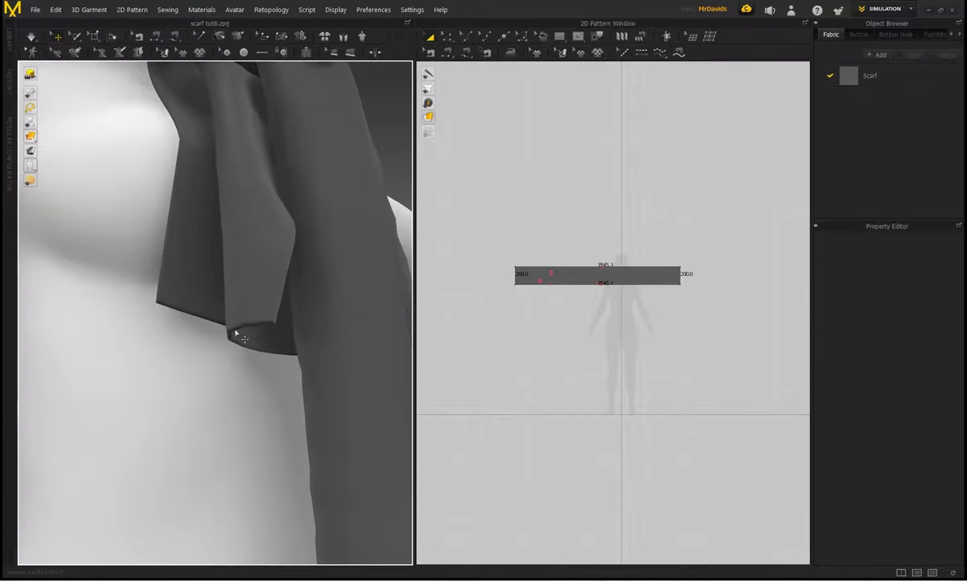
scroll(294, 250, "down", 5)
mouse_move(270, 274)
right_mouse_down()
mouse_move(222, 279)
mouse_move(269, 266)
right_mouse_up()
scroll(268, 267, "down", 3)
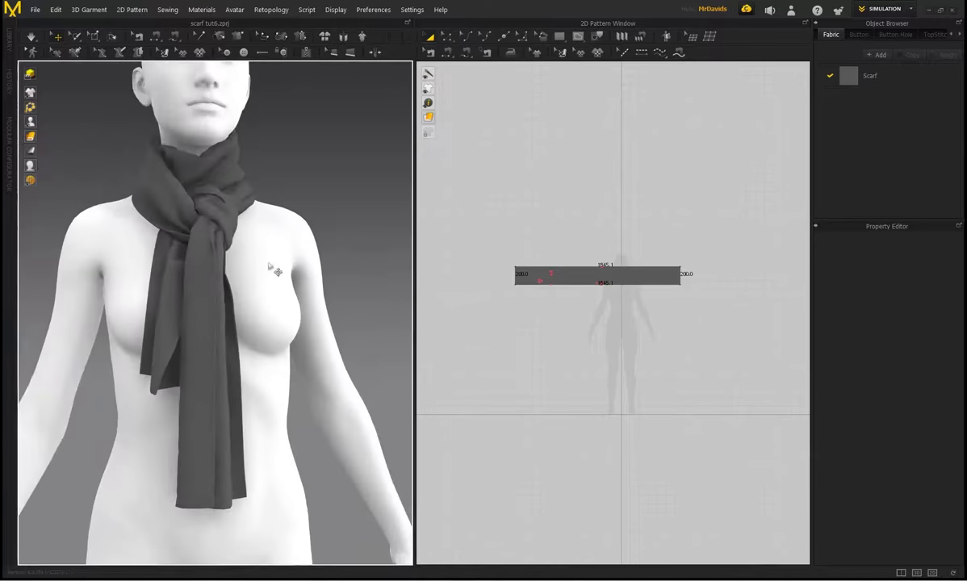
Set the scarf pattern's particle distance to 5 and change the Scarf fabric's physical property preset to Nylon Featherweight.
left_click(237, 259)
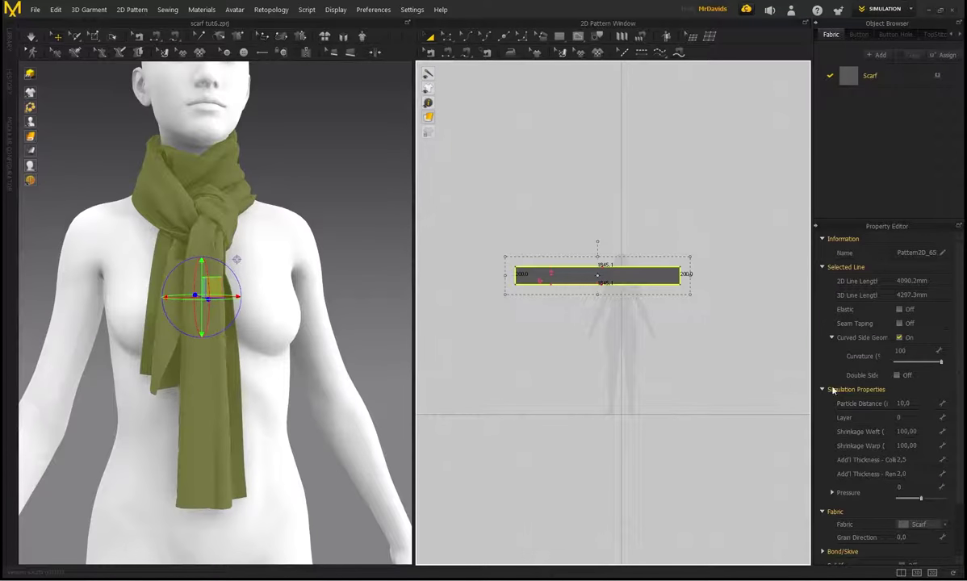
left_click(910, 402)
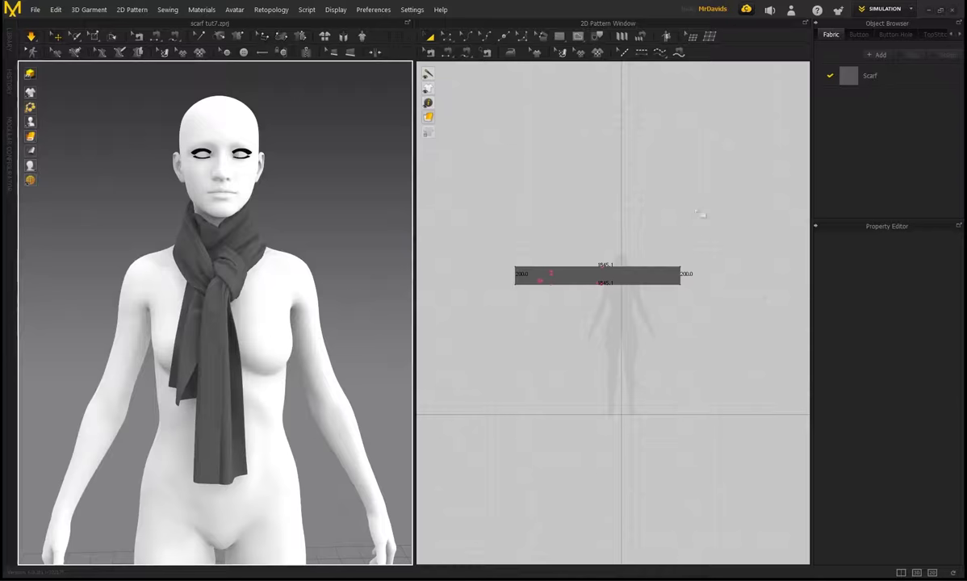
left_click(876, 78)
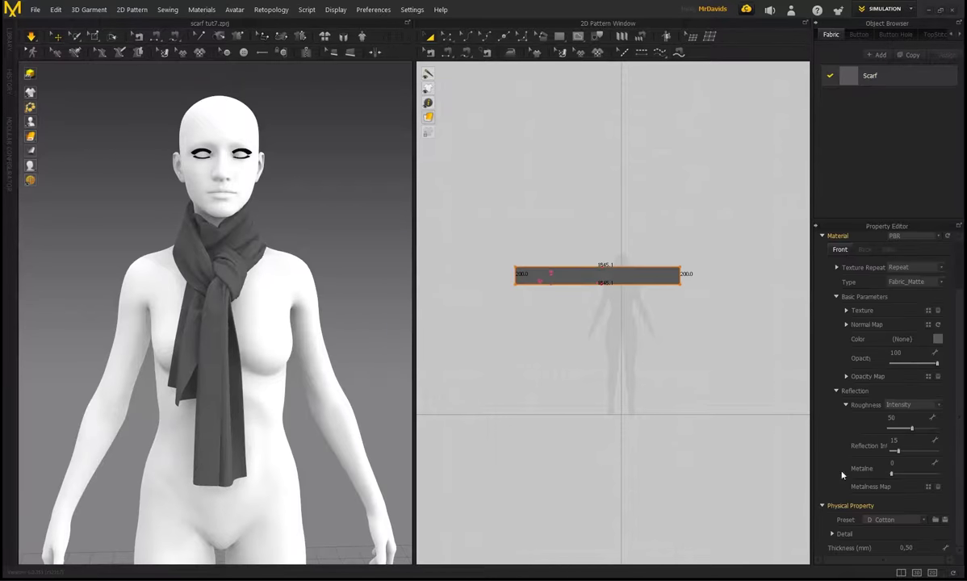
left_click(924, 521)
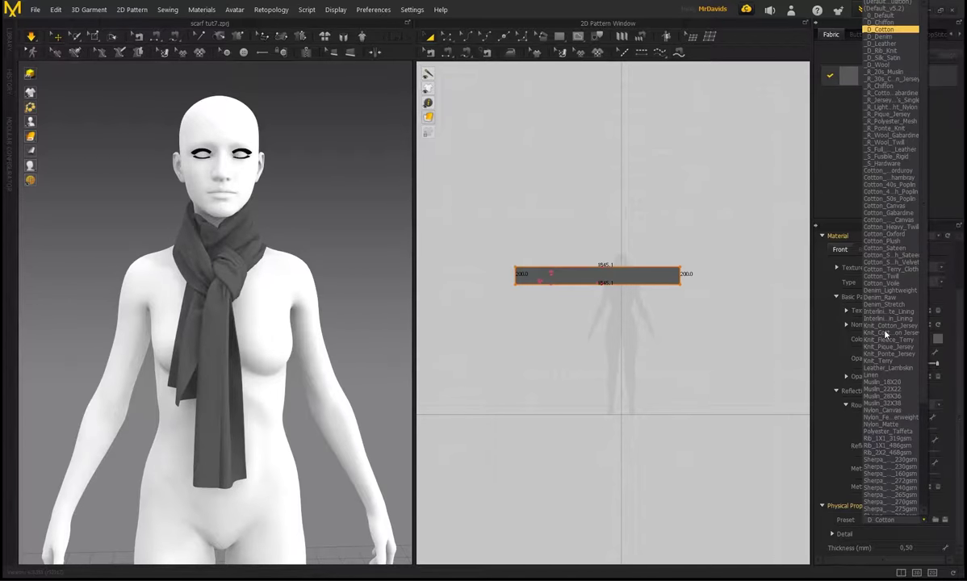
scroll(887, 331, "down", 5)
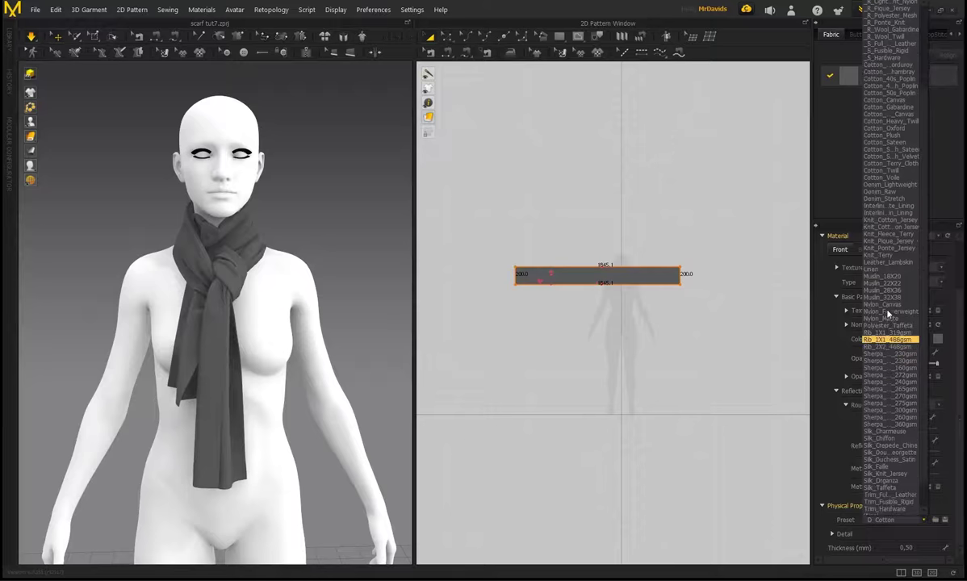
left_click(888, 313)
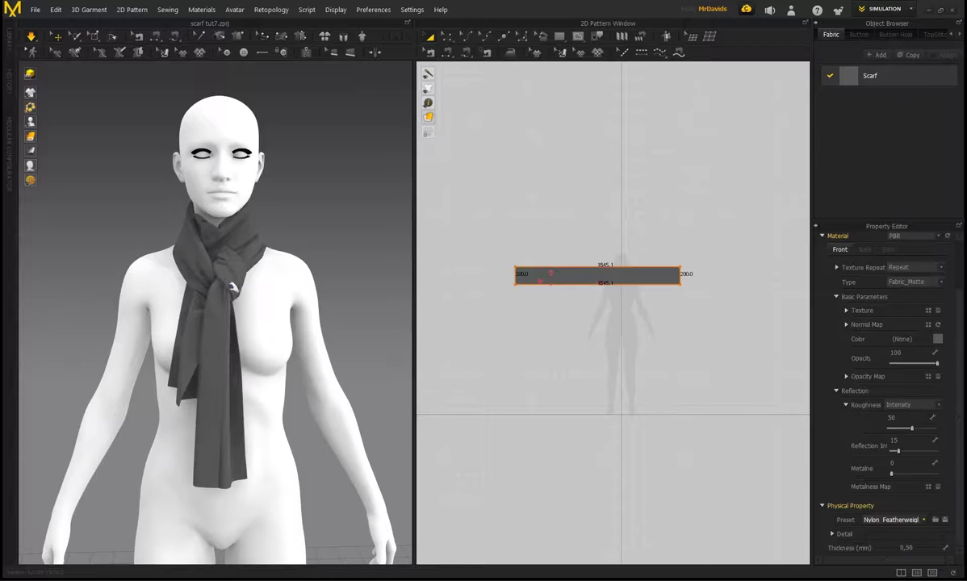
Check the scarf pattern's particle distance and examine the wrinkles and drape of the simulating scarf from several angles.
scroll(256, 217, "up", 2)
right_click_drag(253, 217, 325, 244)
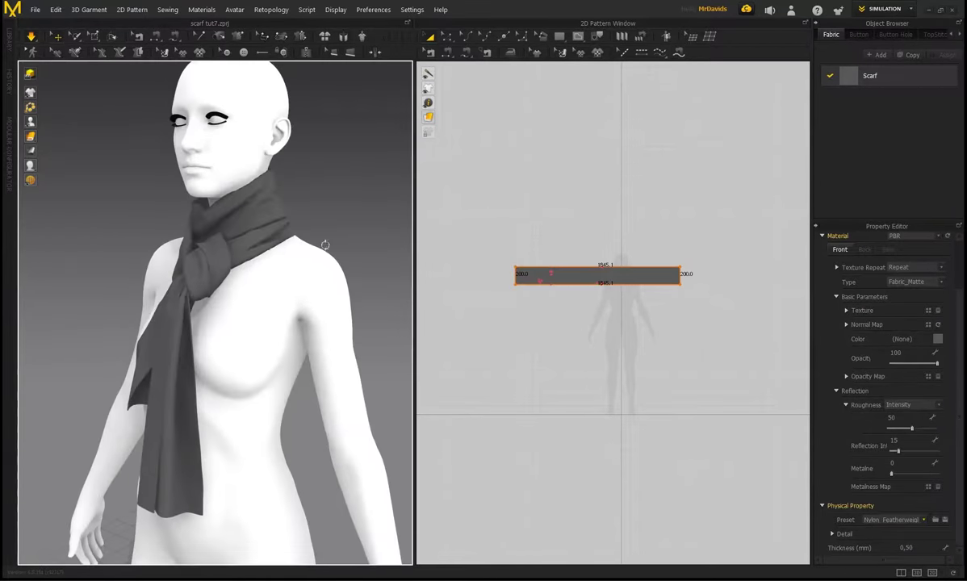
left_click(571, 279)
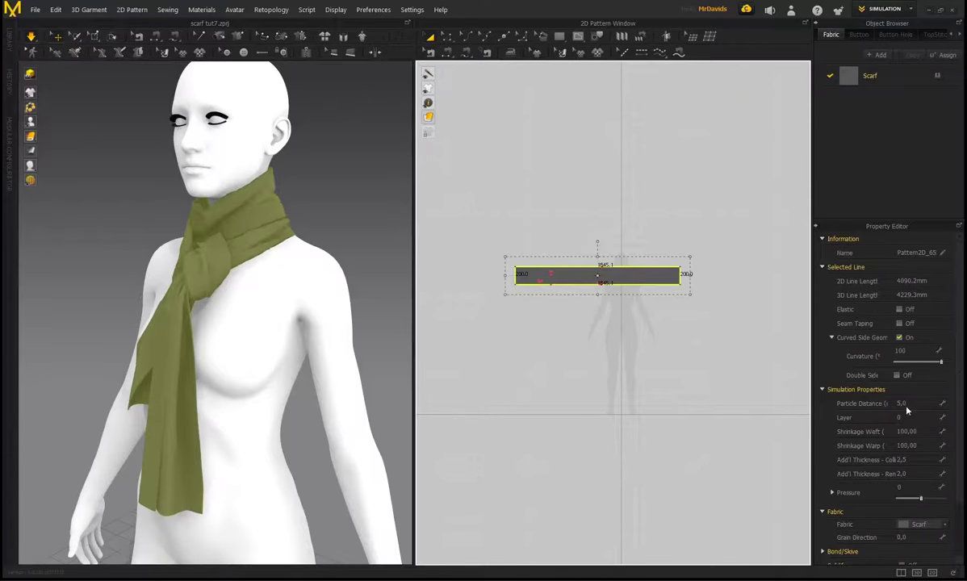
left_click(356, 181)
right_click_drag(356, 181, 371, 179)
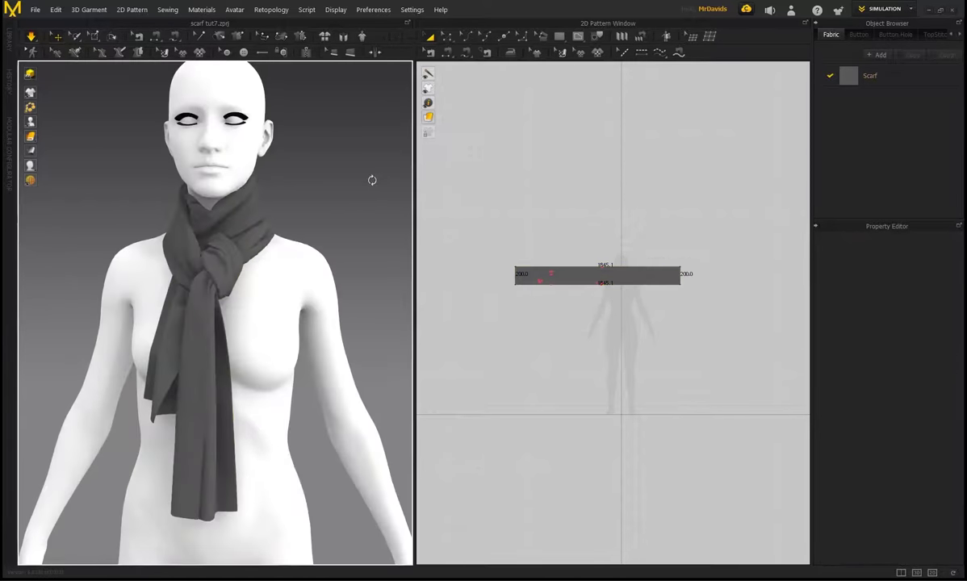
right_click_drag(305, 188, 305, 198)
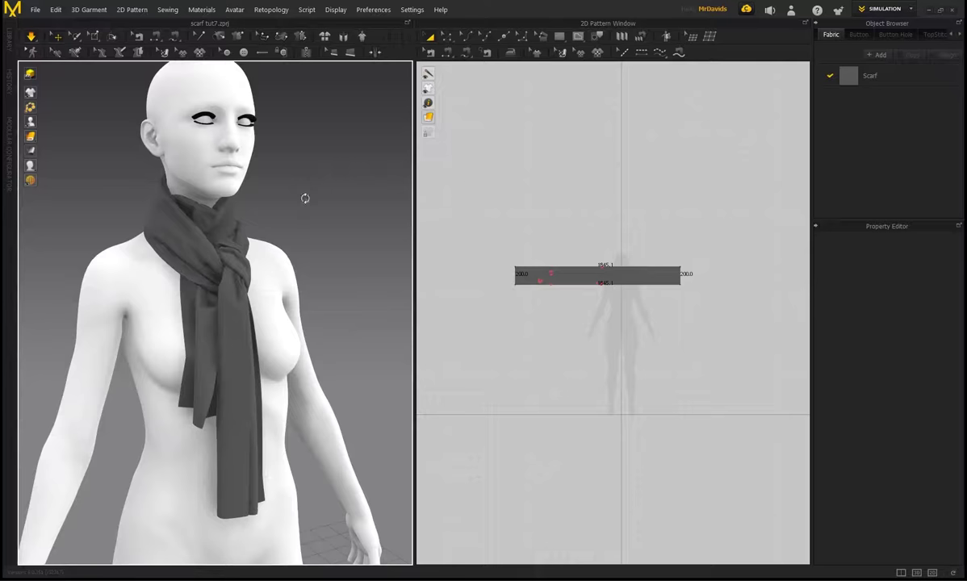
scroll(144, 214, "down", 1)
right_click_drag(145, 214, 273, 215)
right_click_drag(112, 200, 338, 203)
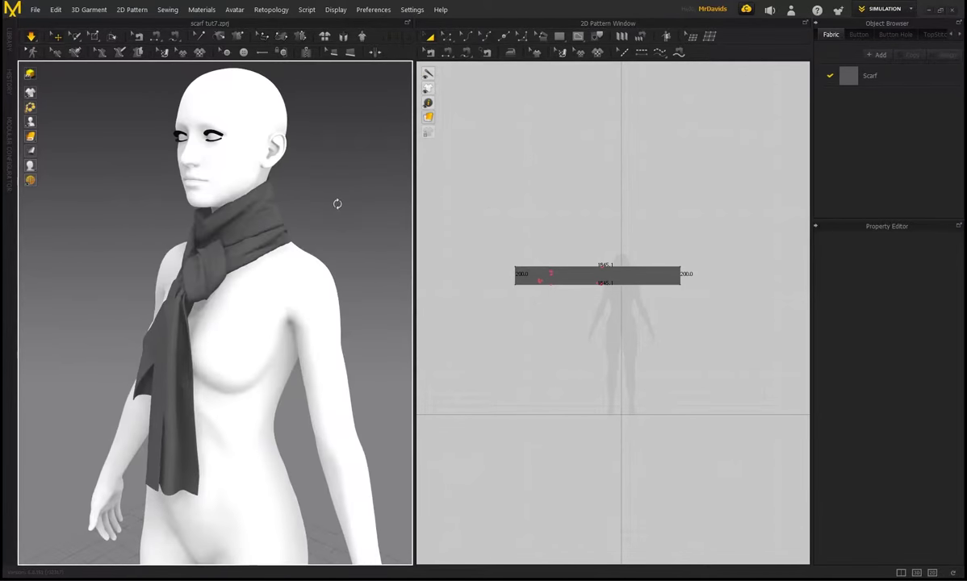
right_click_drag(137, 201, 182, 200)
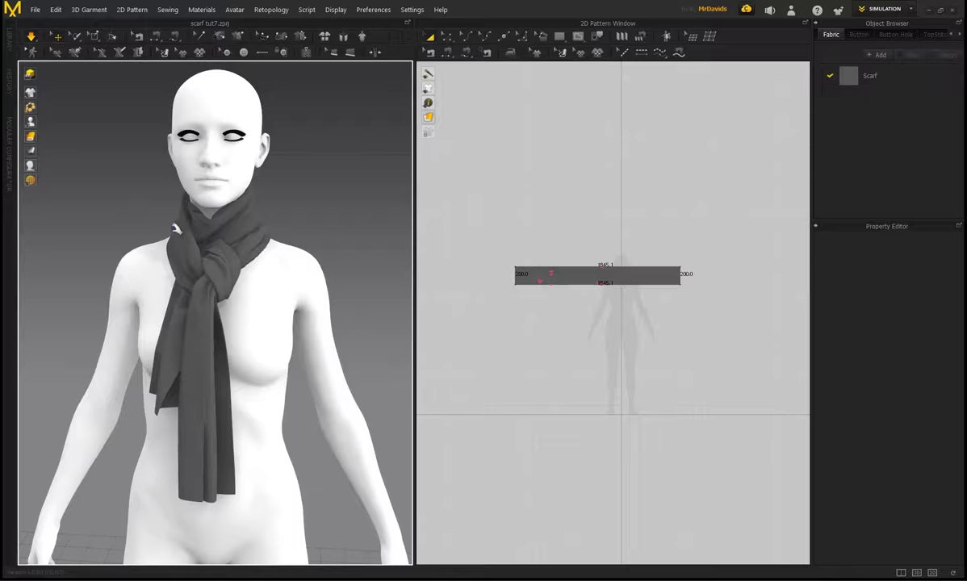
right_click_drag(146, 225, 157, 222)
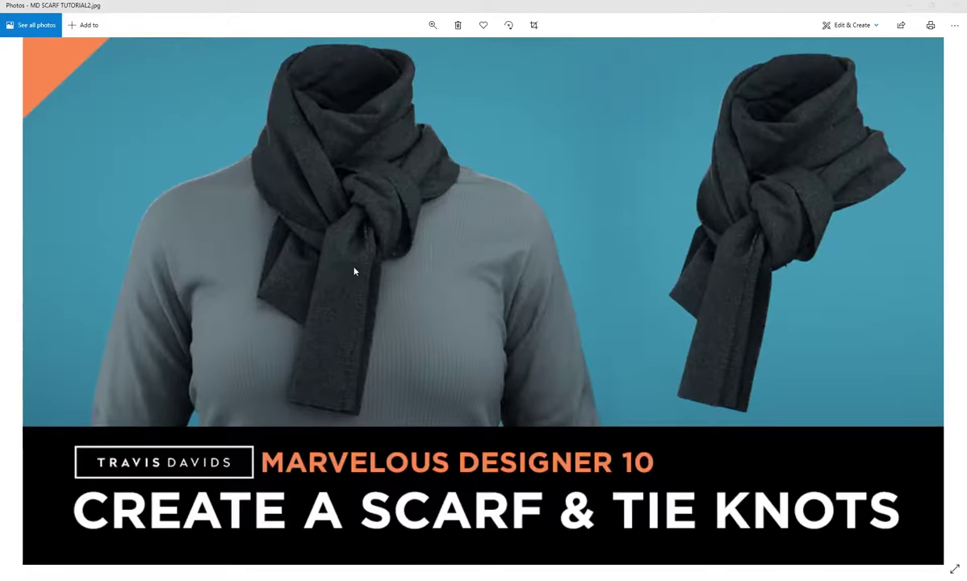
Switch to Photos and examine the knotted scarf reference image MD SCARF TUTORIAL2.jpg.
scroll(356, 268, "down", 2)
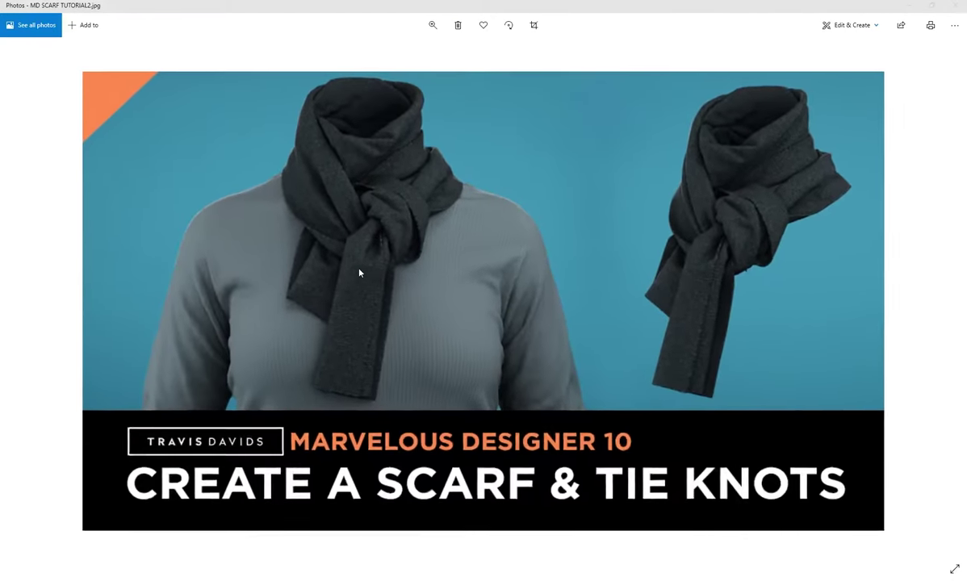
scroll(325, 241, "up", 3)
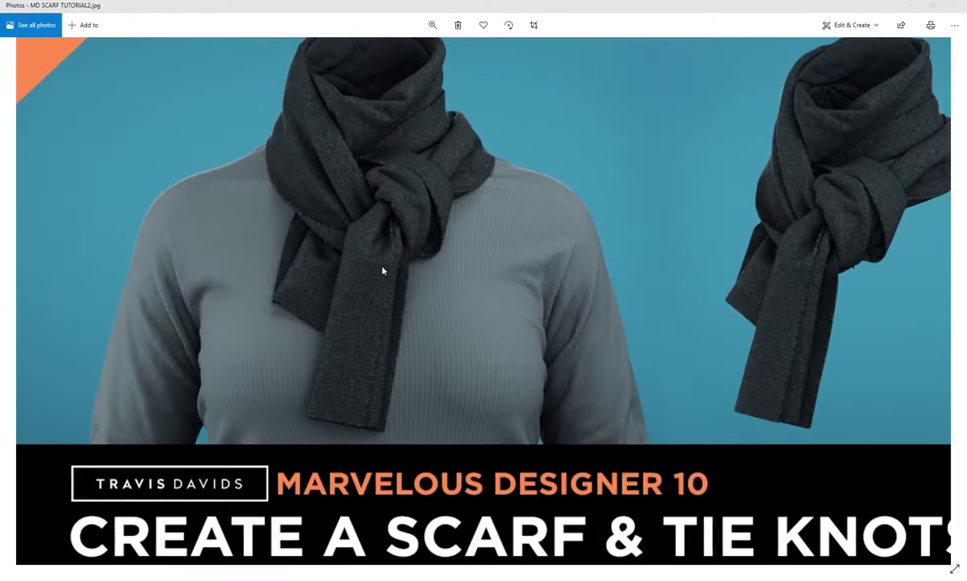
scroll(382, 271, "down", 2)
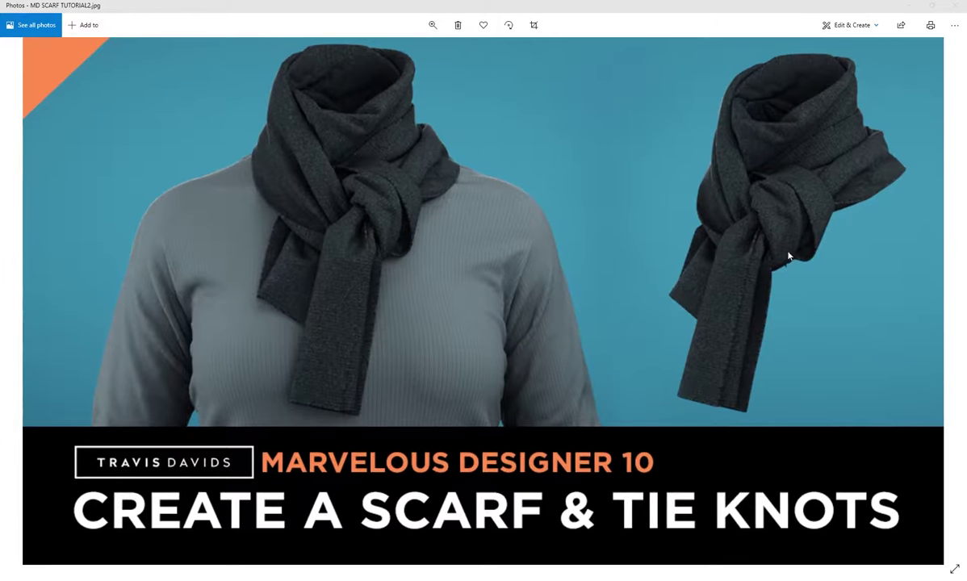
Examine the knot and hanging ends of the scarf in the reference image at closer and wider zoom.
scroll(324, 326, "up", 2)
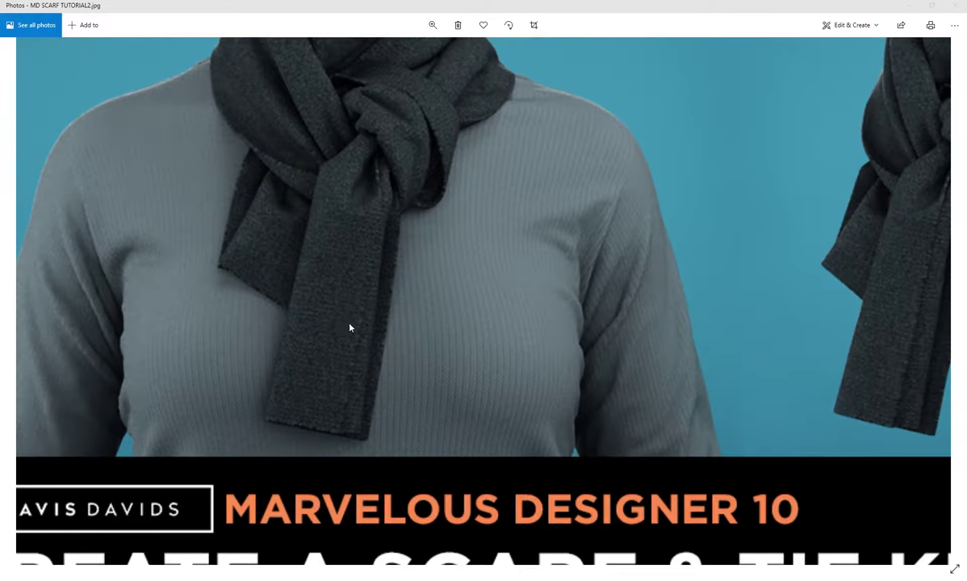
scroll(323, 365, "down", 3)
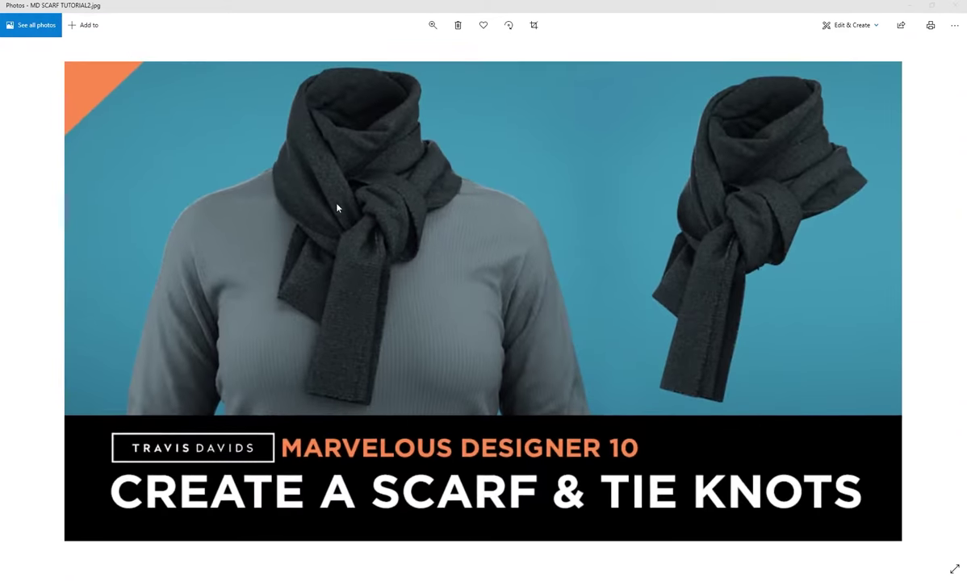
scroll(395, 243, "down", 2)
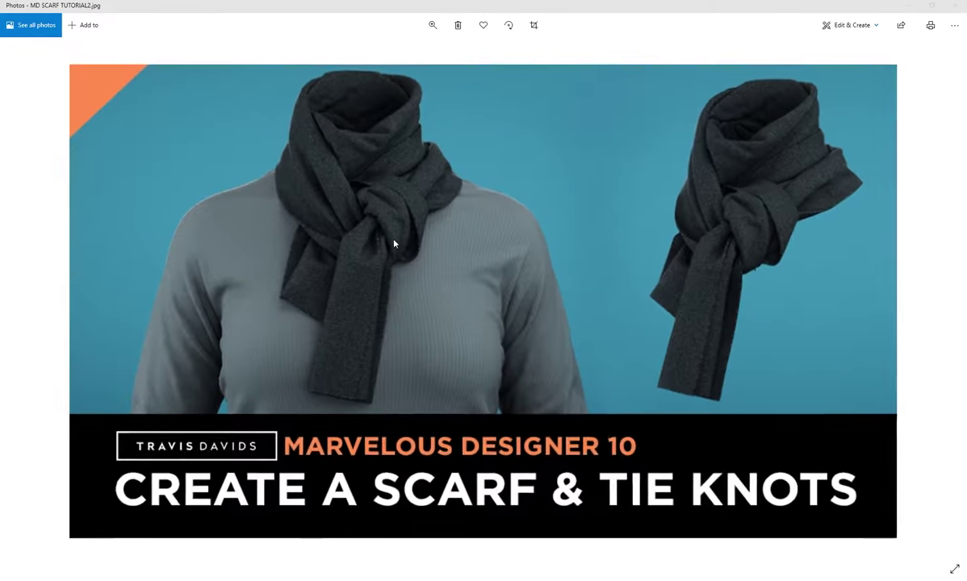
Switch to Chrome and look through the preview images of the 56 Fabric Materials complete pack on Gumroad.
left_click_drag(304, 5, 670, 112)
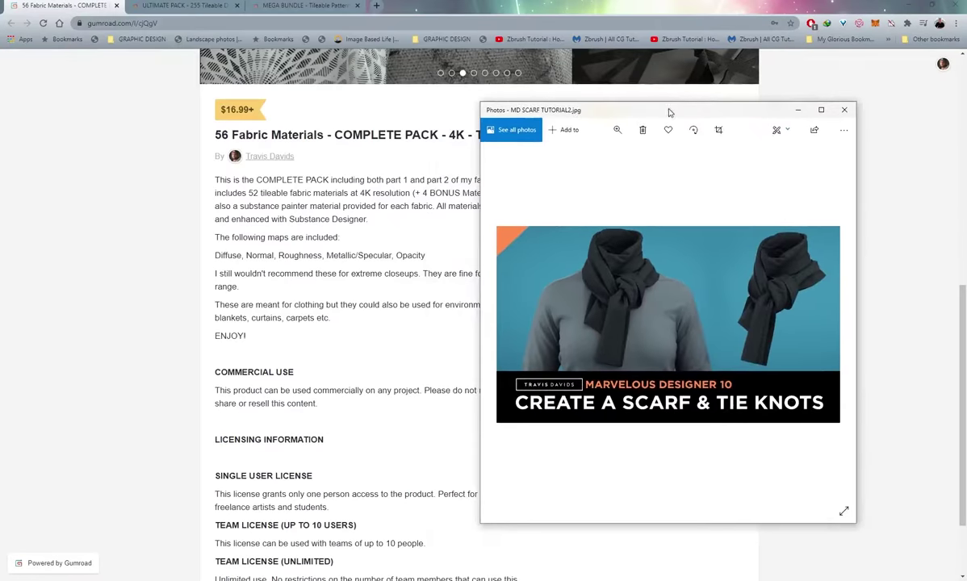
left_click(652, 6)
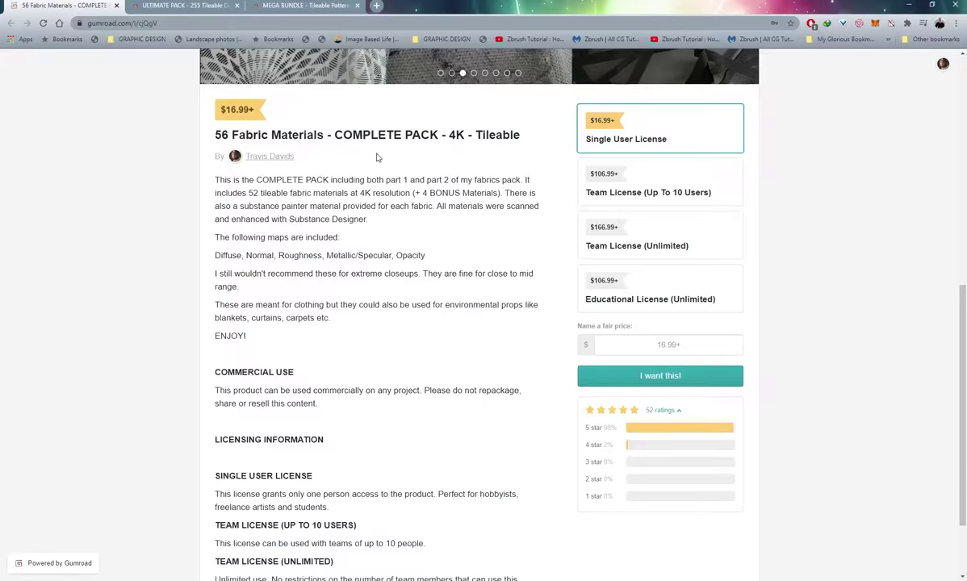
scroll(501, 218, "up", 2)
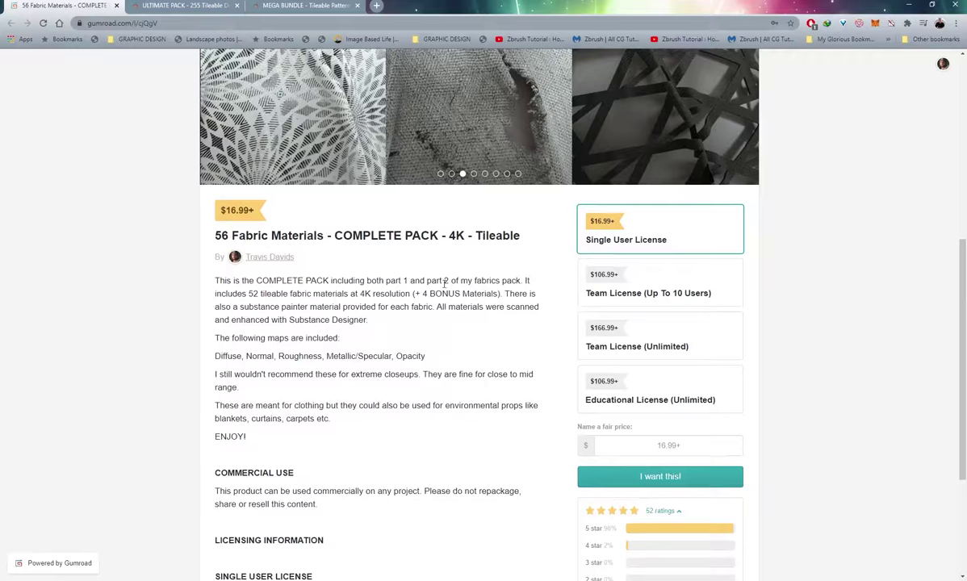
scroll(417, 285, "up", 8)
scroll(780, 241, "down", 2)
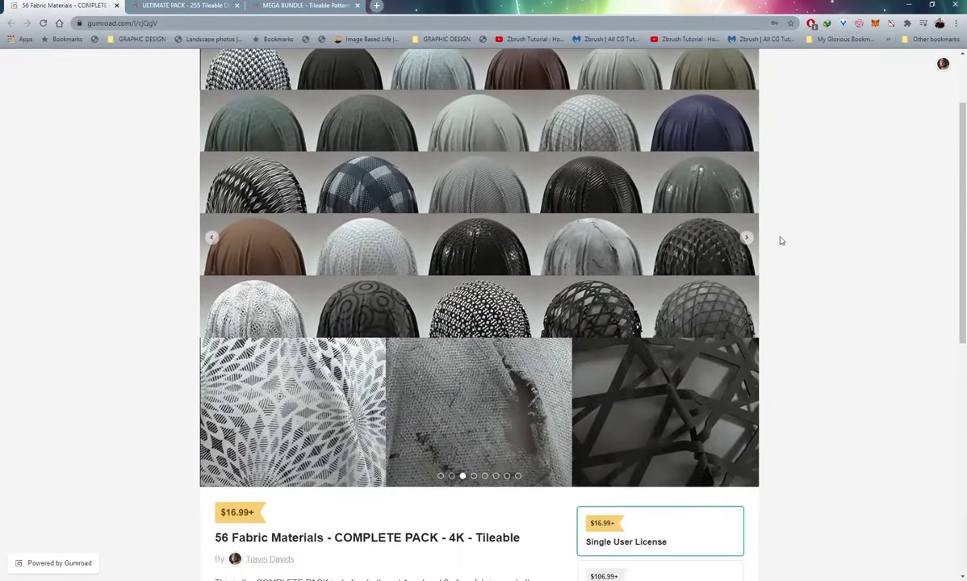
left_click(747, 239)
left_click(748, 239)
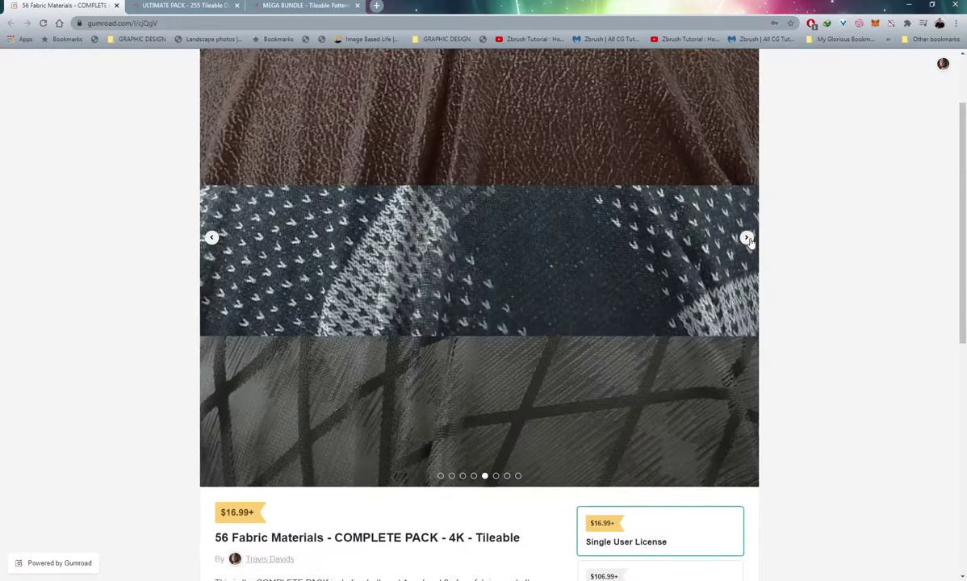
scroll(749, 243, "up", 1)
left_click(747, 289)
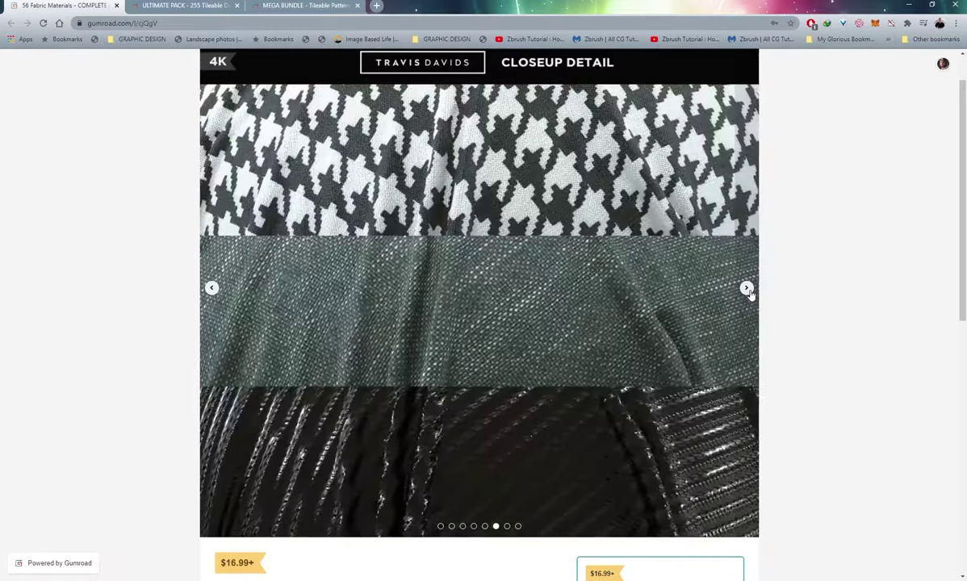
left_click(747, 289)
scroll(568, 278, "down", 1)
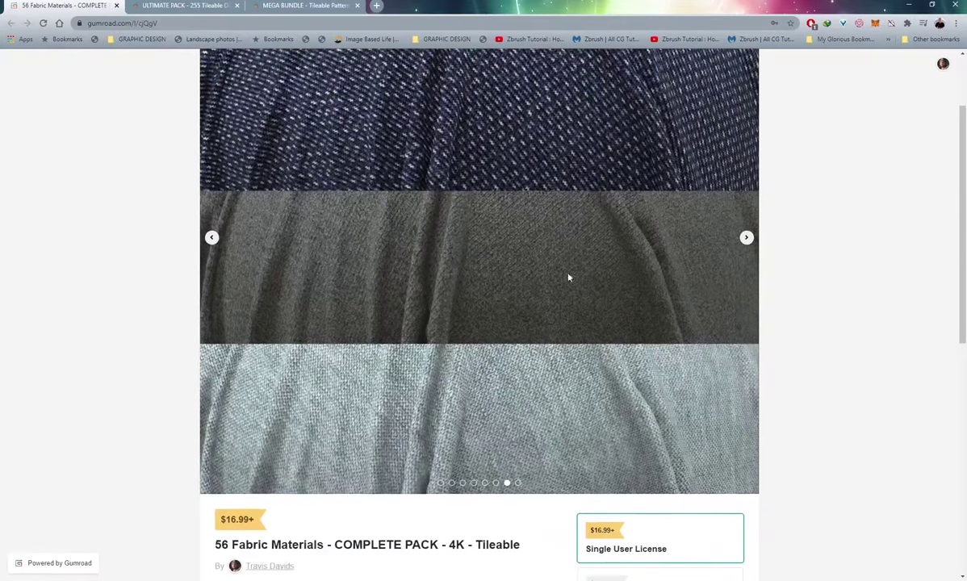
scroll(593, 295, "down", 3)
scroll(493, 475, "up", 5)
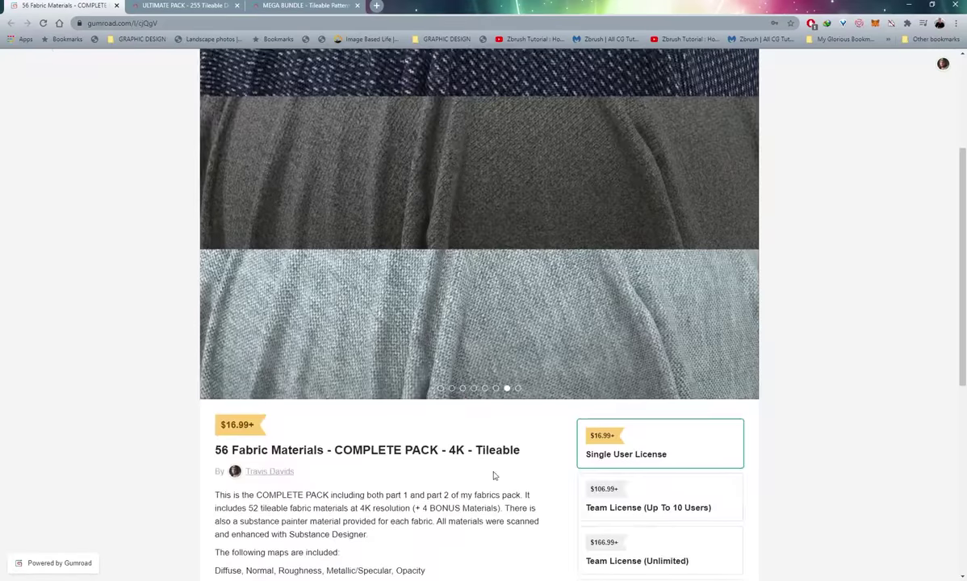
left_click(747, 338)
scroll(557, 294, "down", 1)
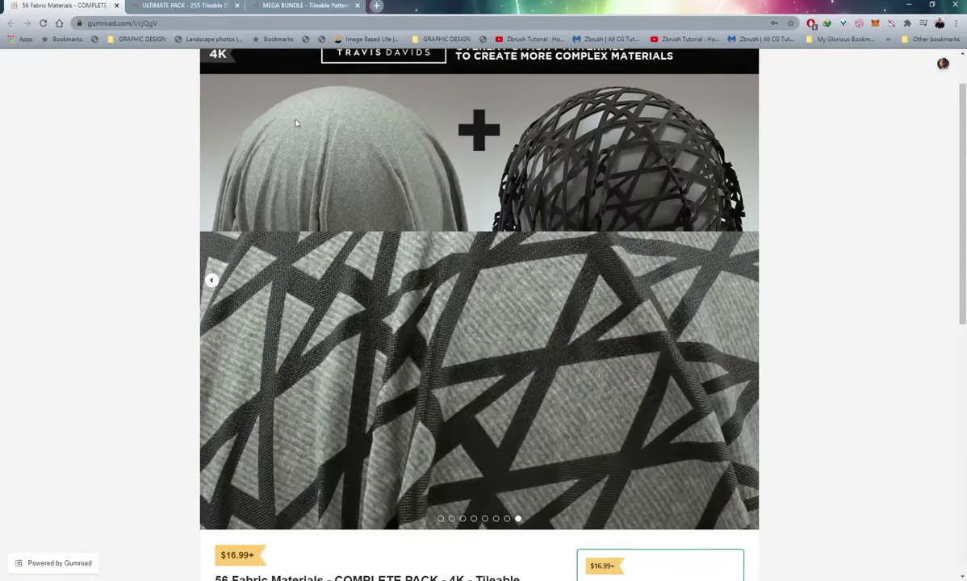
Browse the preview images of the ULTIMATE PACK of 255 tileable displacement patterns, including the knitted beanie example.
left_click(179, 5)
scroll(339, 345, "down", 4)
scroll(473, 339, "up", 2)
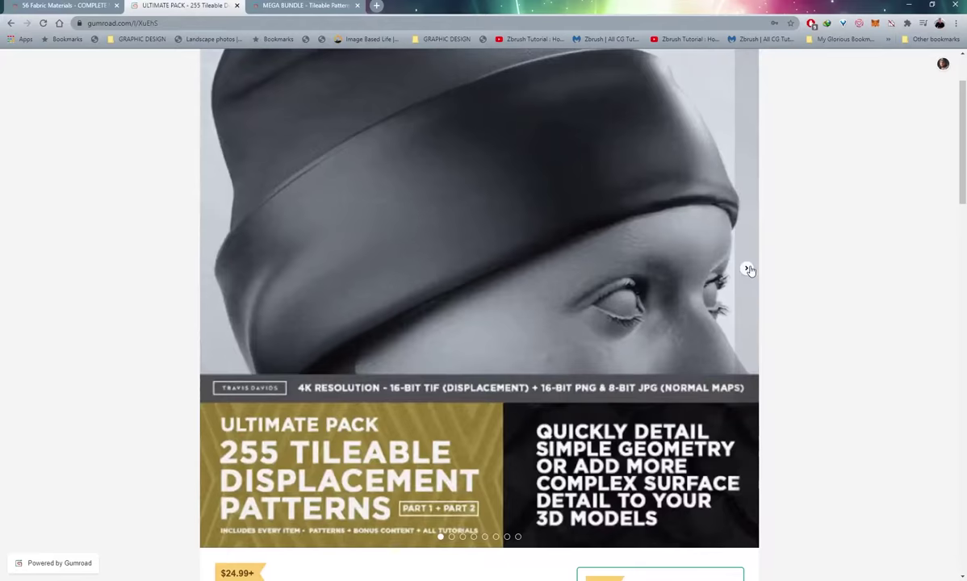
left_click(747, 269)
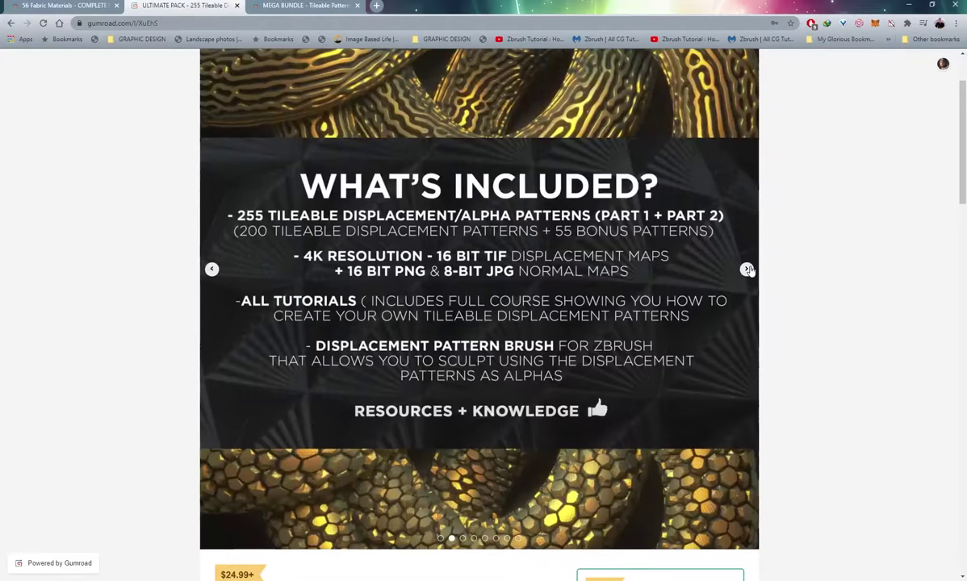
left_click(748, 269)
scroll(755, 261, "up", 2)
left_click(748, 225)
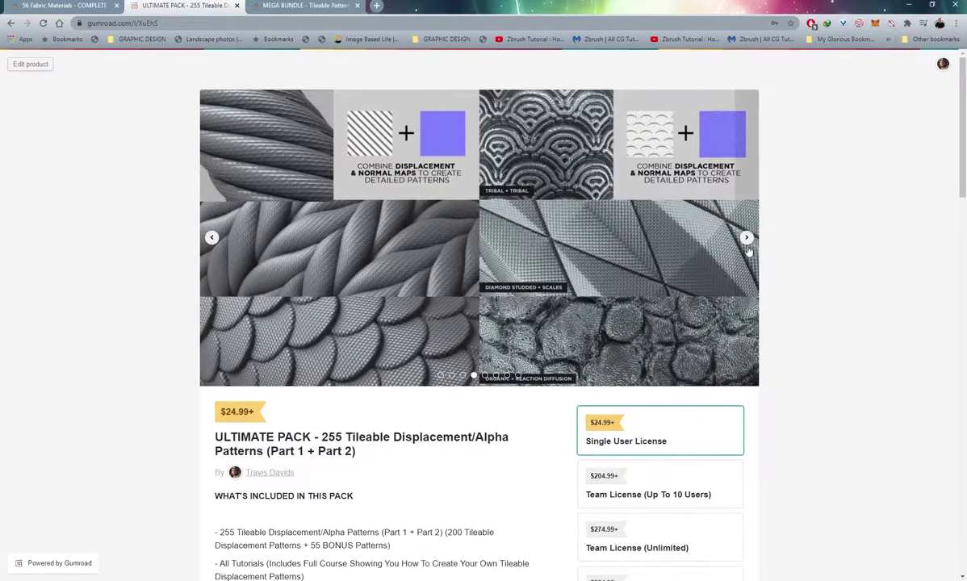
left_click(747, 238)
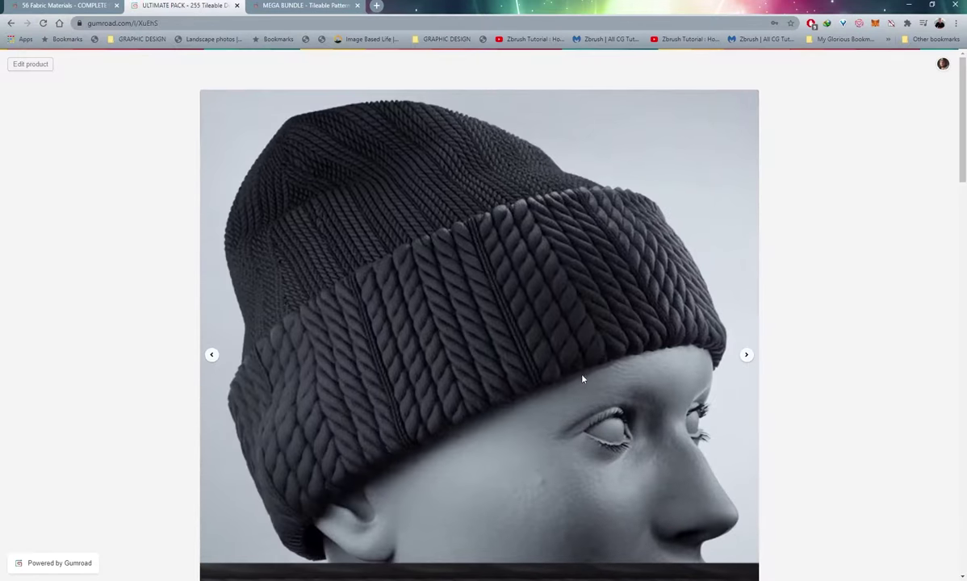
scroll(583, 378, "down", 1)
scroll(506, 356, "up", 1)
scroll(479, 345, "down", 1)
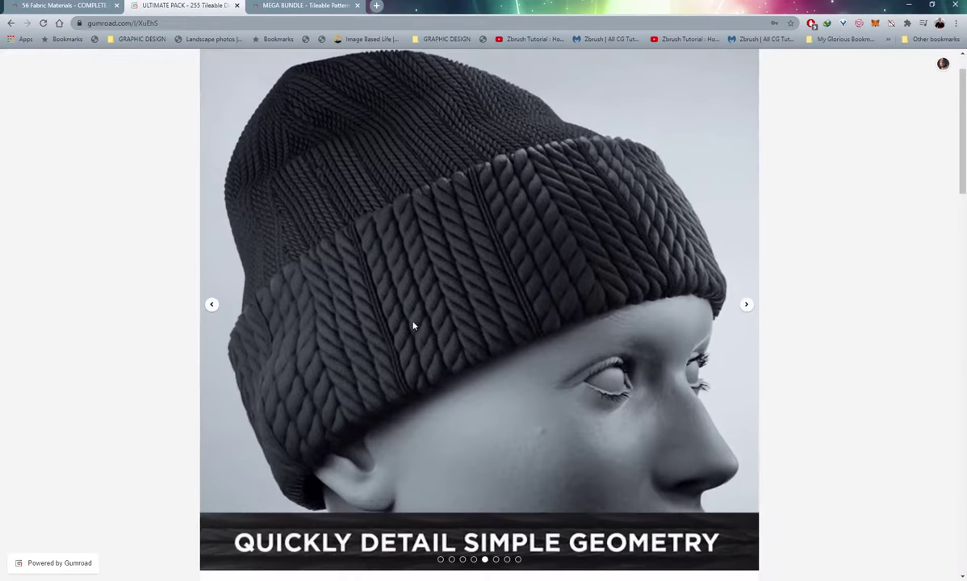
scroll(391, 214, "down", 2)
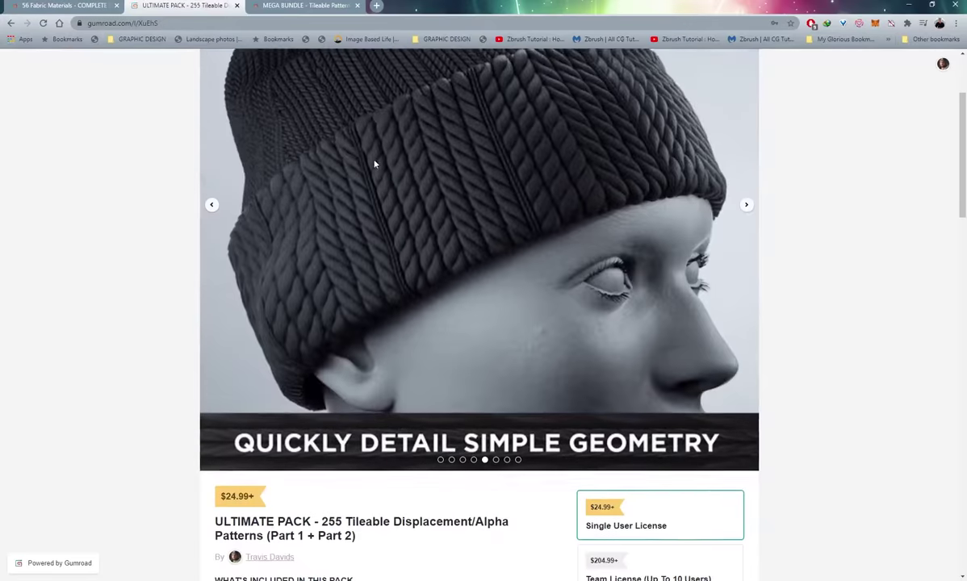
Review the MEGA BUNDLE page of 461 tileable maps, highlighting the map count in its title.
left_click(287, 5)
scroll(317, 414, "down", 3)
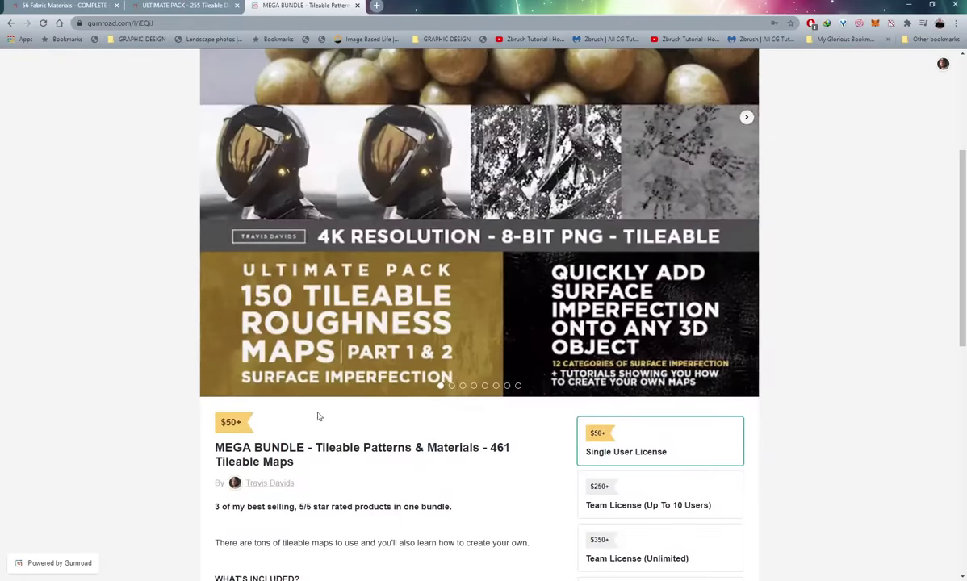
scroll(398, 445, "down", 1)
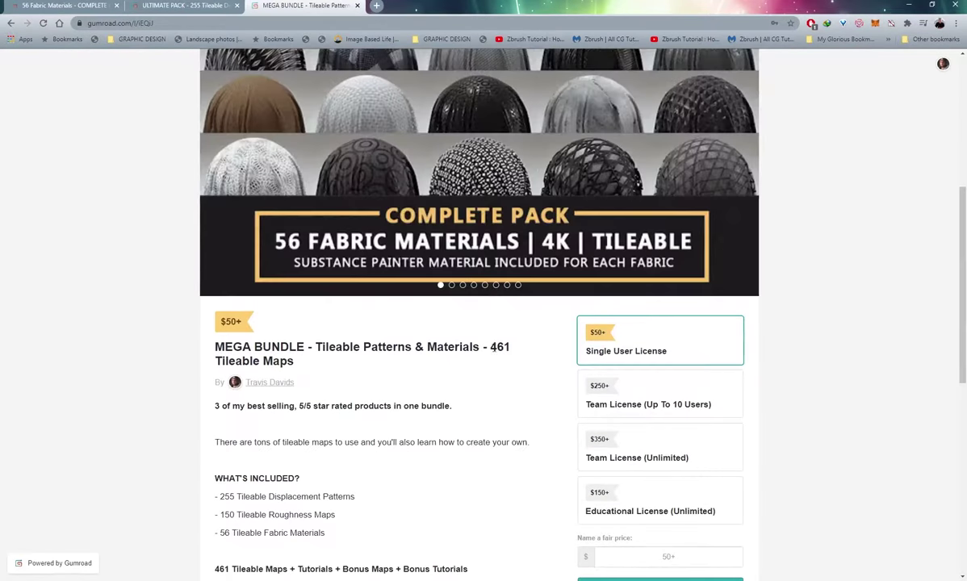
left_click_drag(489, 347, 518, 371)
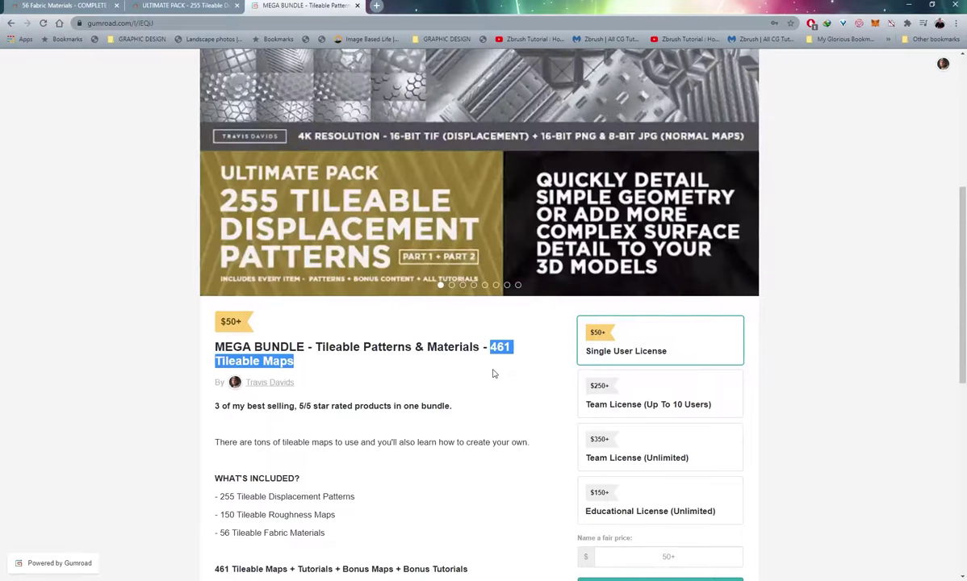
scroll(473, 430, "up", 3)
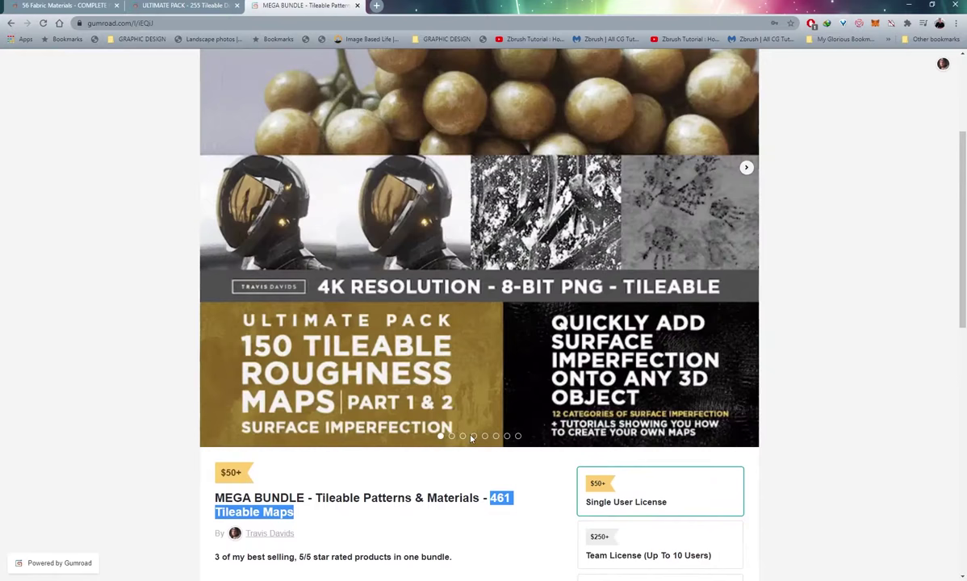
scroll(470, 432, "down", 1)
scroll(470, 432, "down", 1)
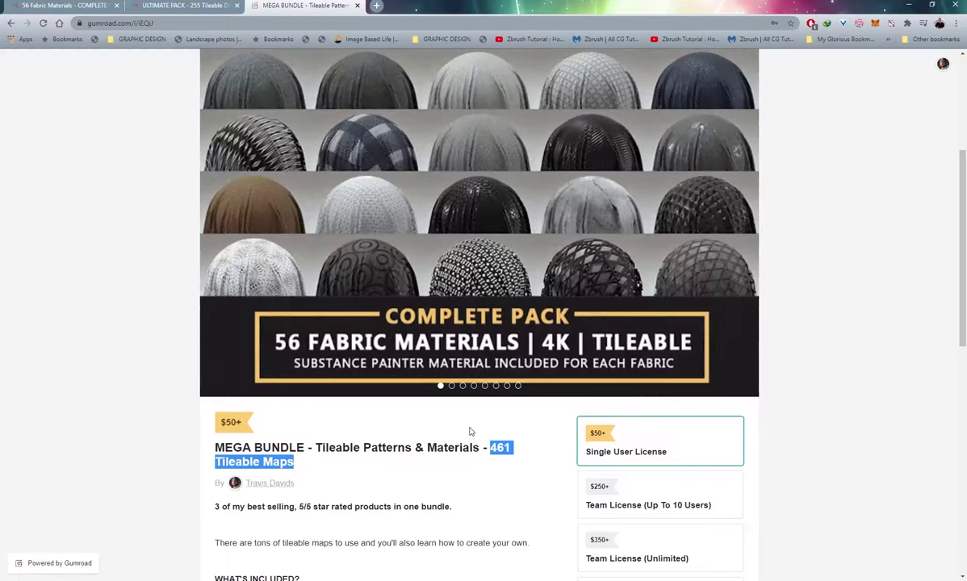
Bring up the scarf reference image again and return to the Basic Tied Scarf (Shorter Version) project in Marvelous Designer.
left_click(517, 580)
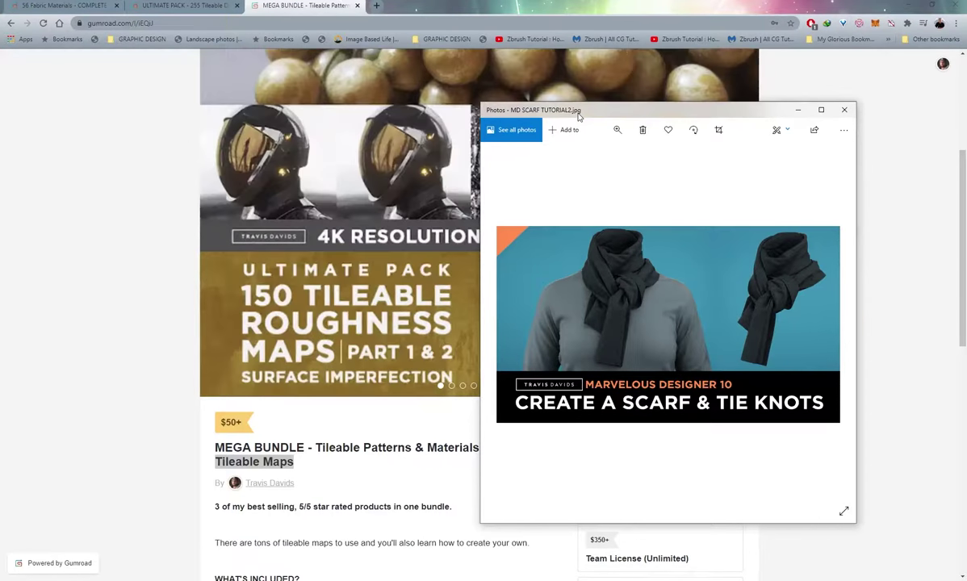
left_click_drag(578, 117, 545, 111)
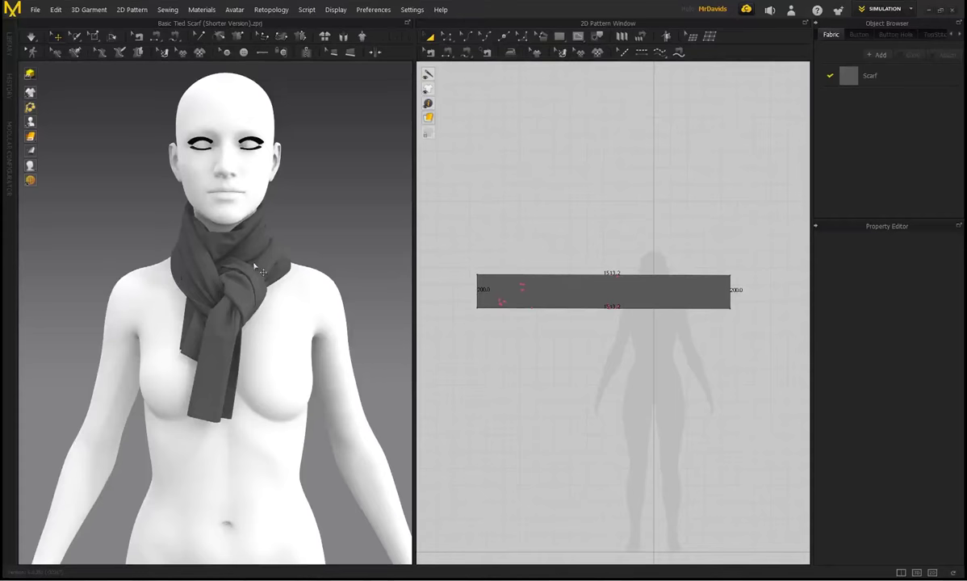
scroll(264, 256, "down", 1)
scroll(215, 315, "up", 1)
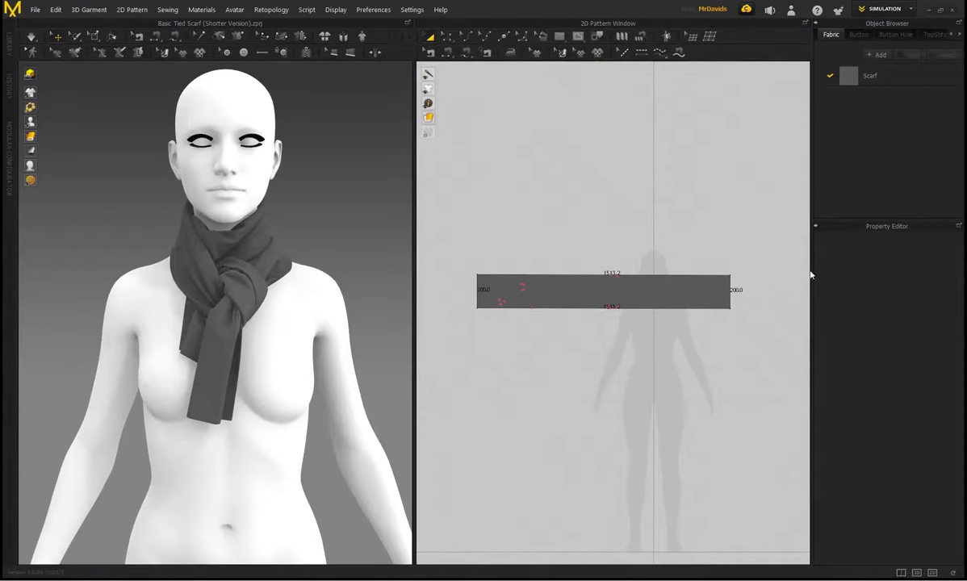
Check the properties of the scarf pattern's short end edge and of the whole scarf pattern.
left_click(731, 292)
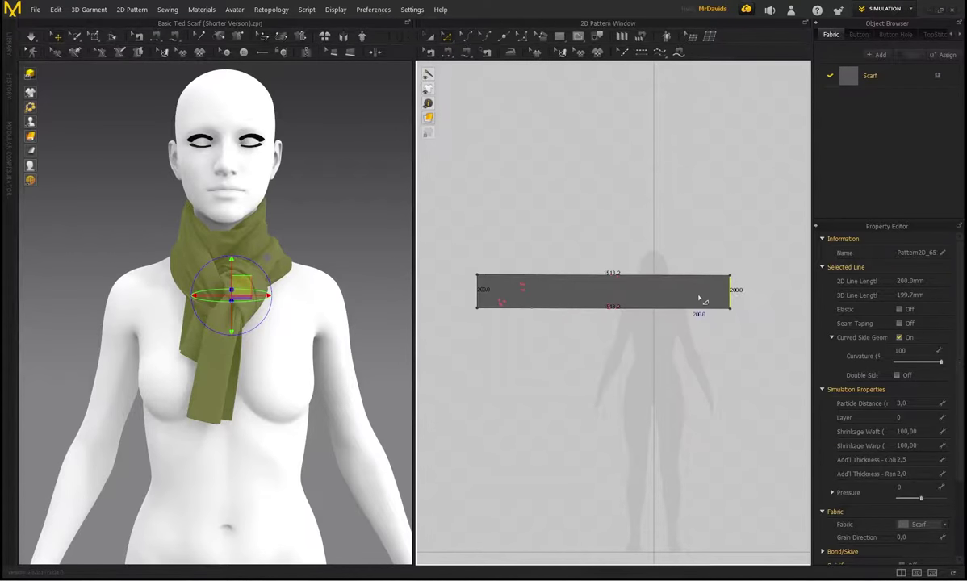
left_click(567, 214)
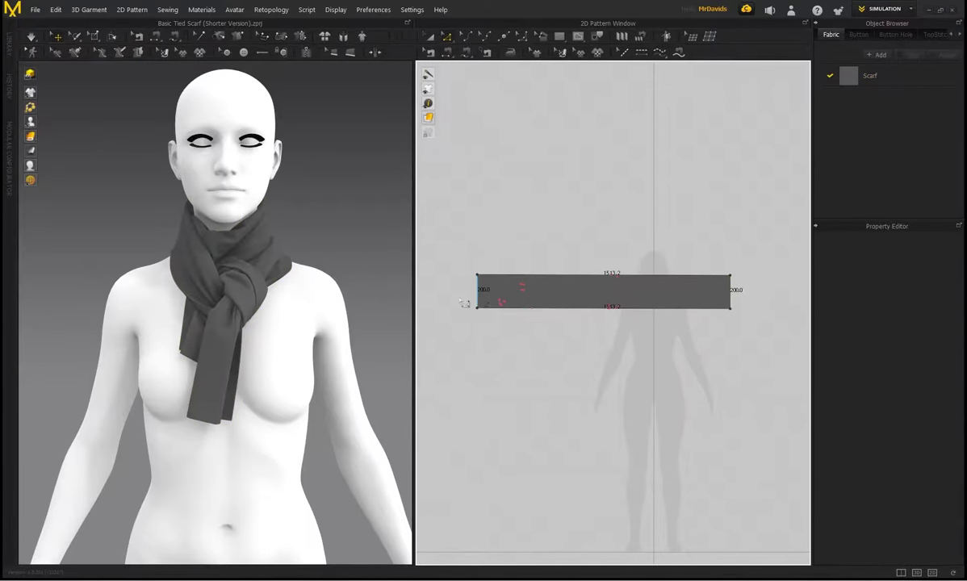
mouse_move(302, 222)
right_mouse_down()
mouse_move(378, 218)
mouse_move(230, 226)
mouse_move(288, 225)
right_mouse_up()
scroll(283, 258, "up", 1)
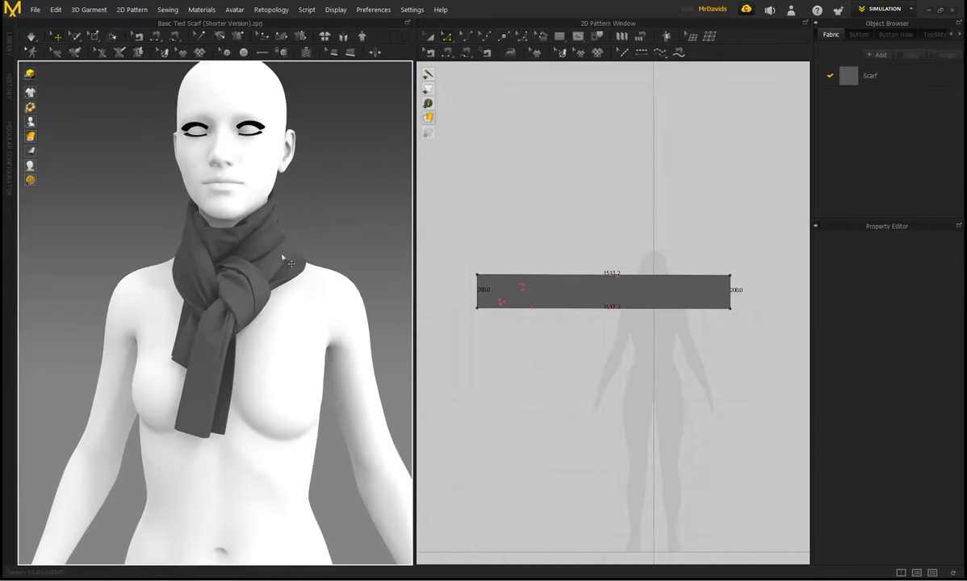
left_click(426, 39)
left_click(587, 284)
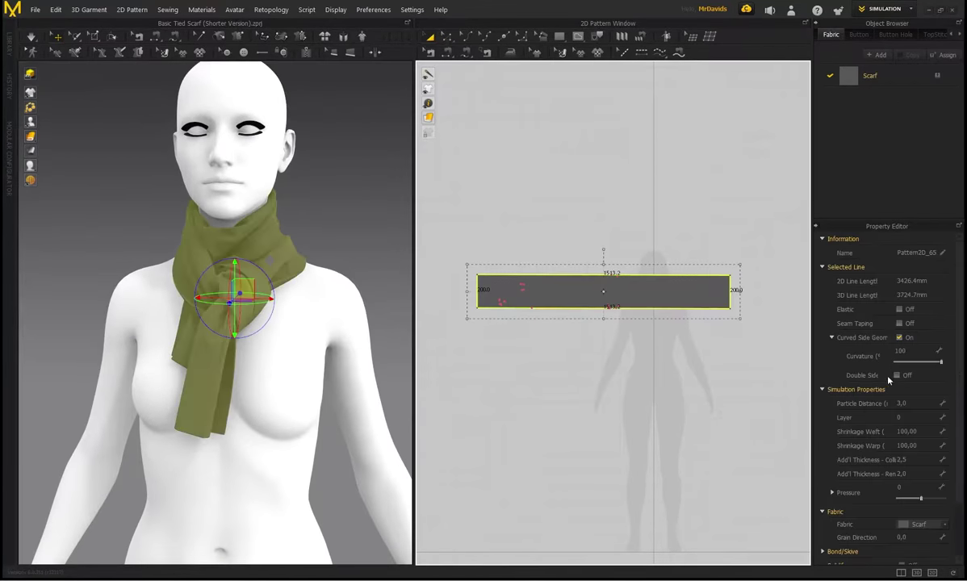
Deselect the pattern and examine the finished knotted scarf on the avatar from the front, side and back.
left_click(339, 210)
scroll(338, 211, "up", 2)
right_click_drag(336, 212, 255, 202)
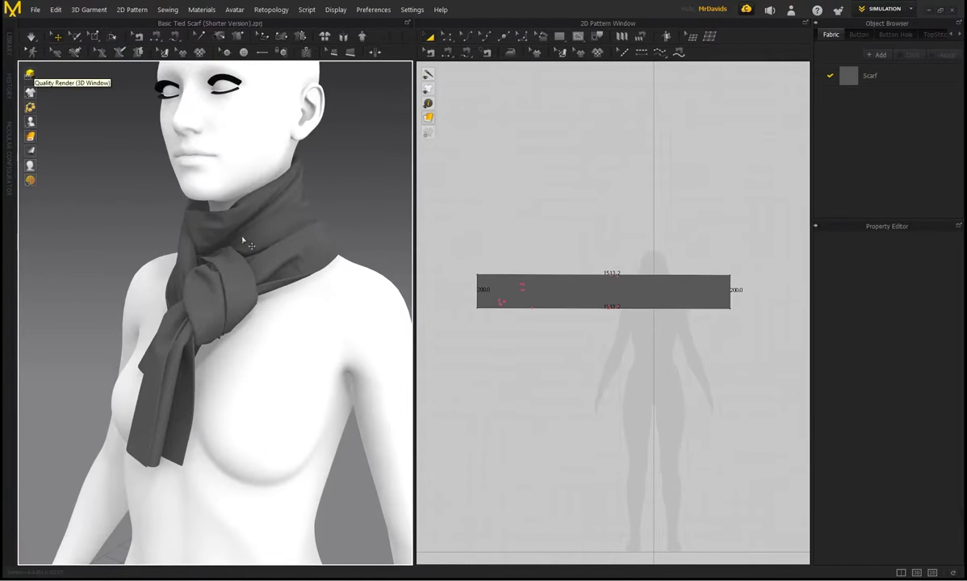
right_click_drag(186, 249, 347, 261)
right_click_drag(126, 242, 268, 255)
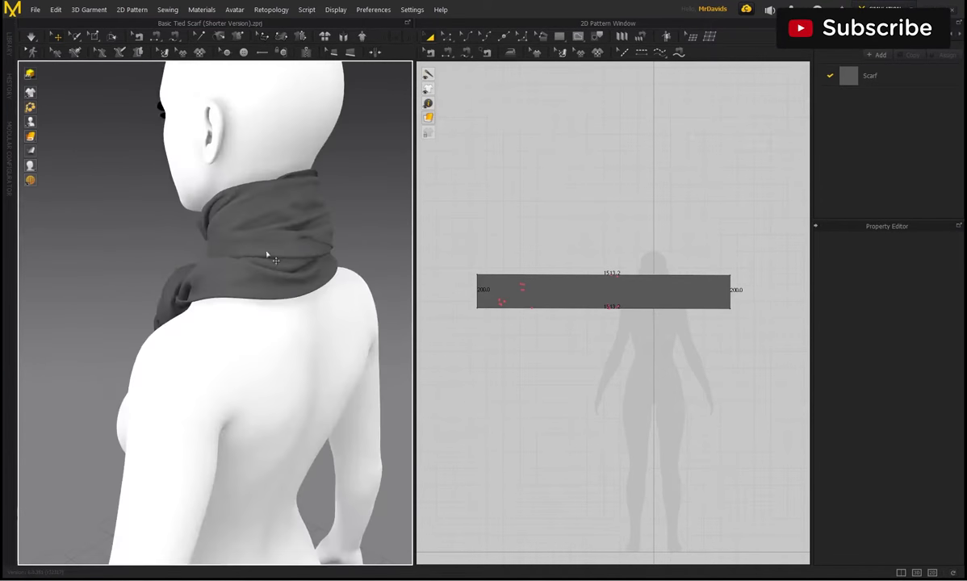
right_click_drag(184, 242, 233, 251)
scroll(235, 252, "down", 3)
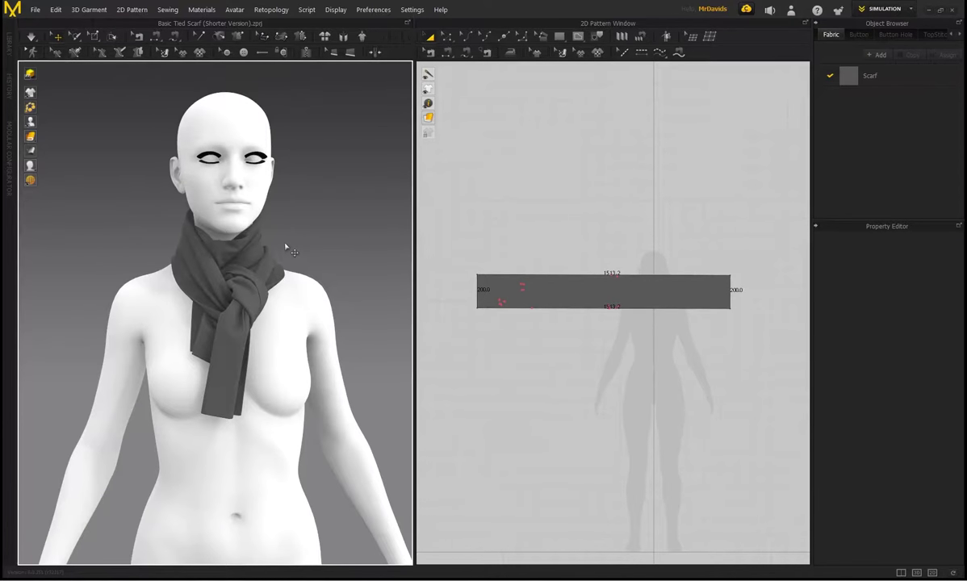
right_click_drag(305, 235, 301, 232)
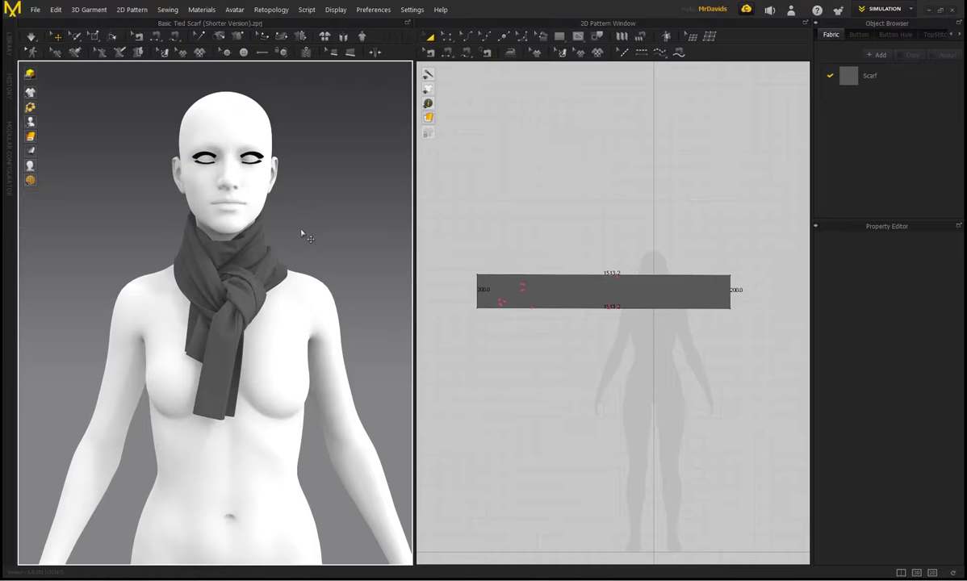
scroll(305, 229, "up", 2)
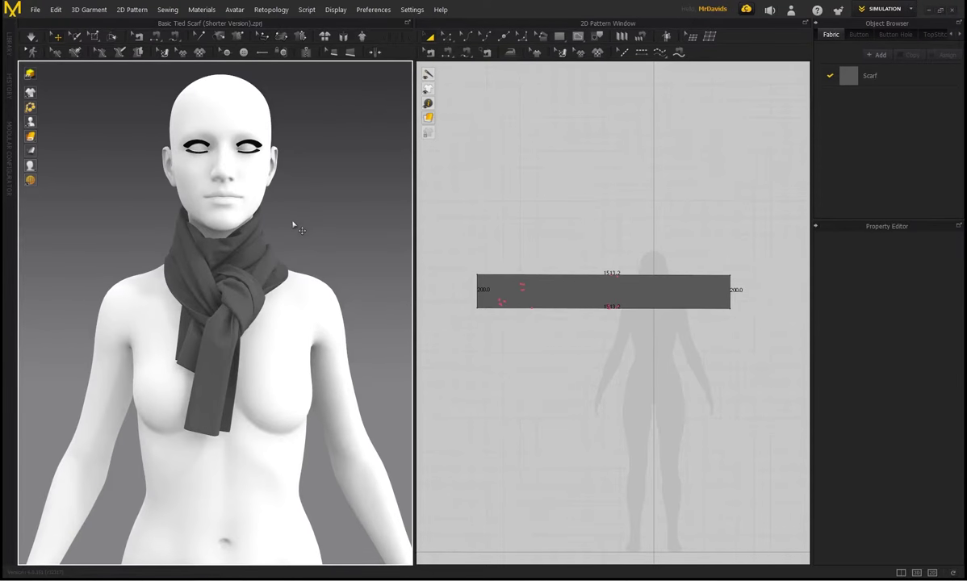
right_click_drag(299, 215, 276, 201)
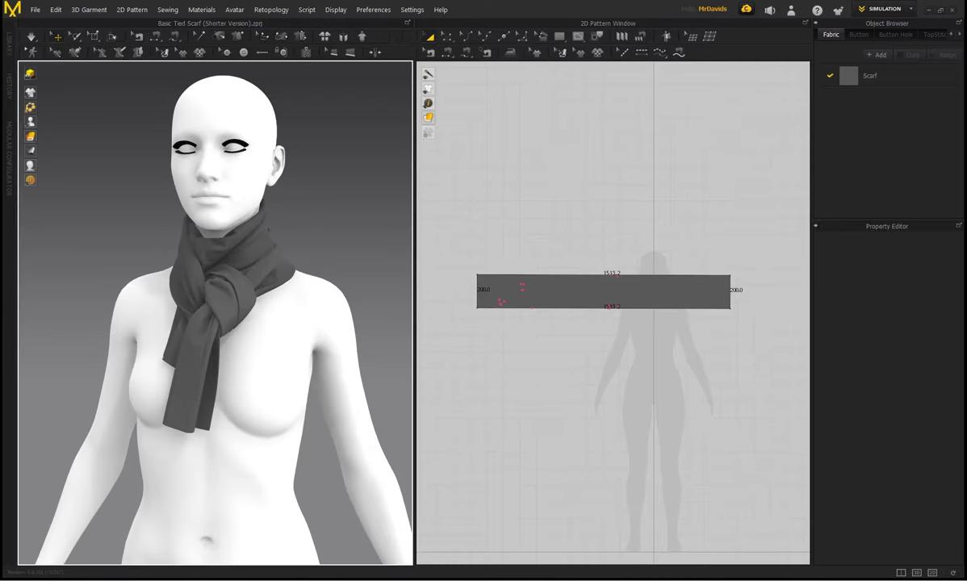